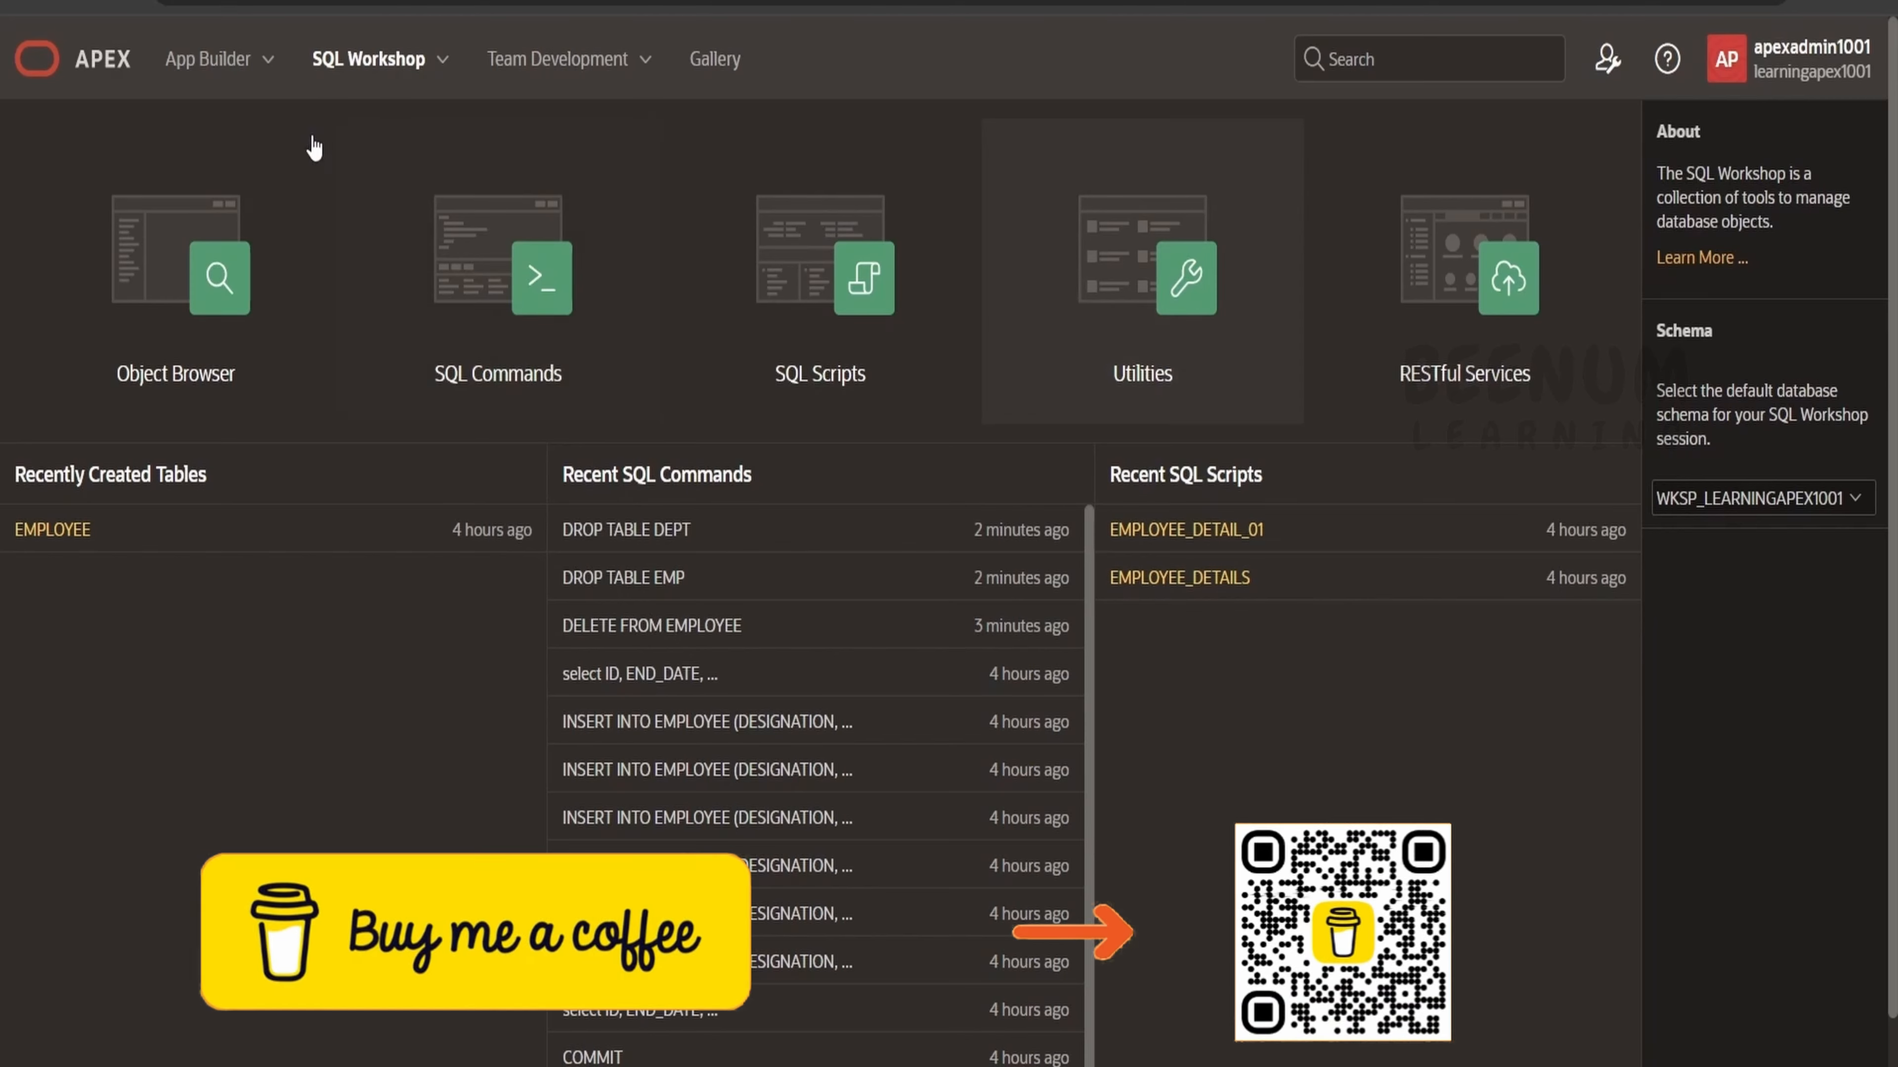
Open the EMPLOYEE table in Object Browser and review its columns and data.
{"action": "left_click", "coordinate": [1139, 282]}
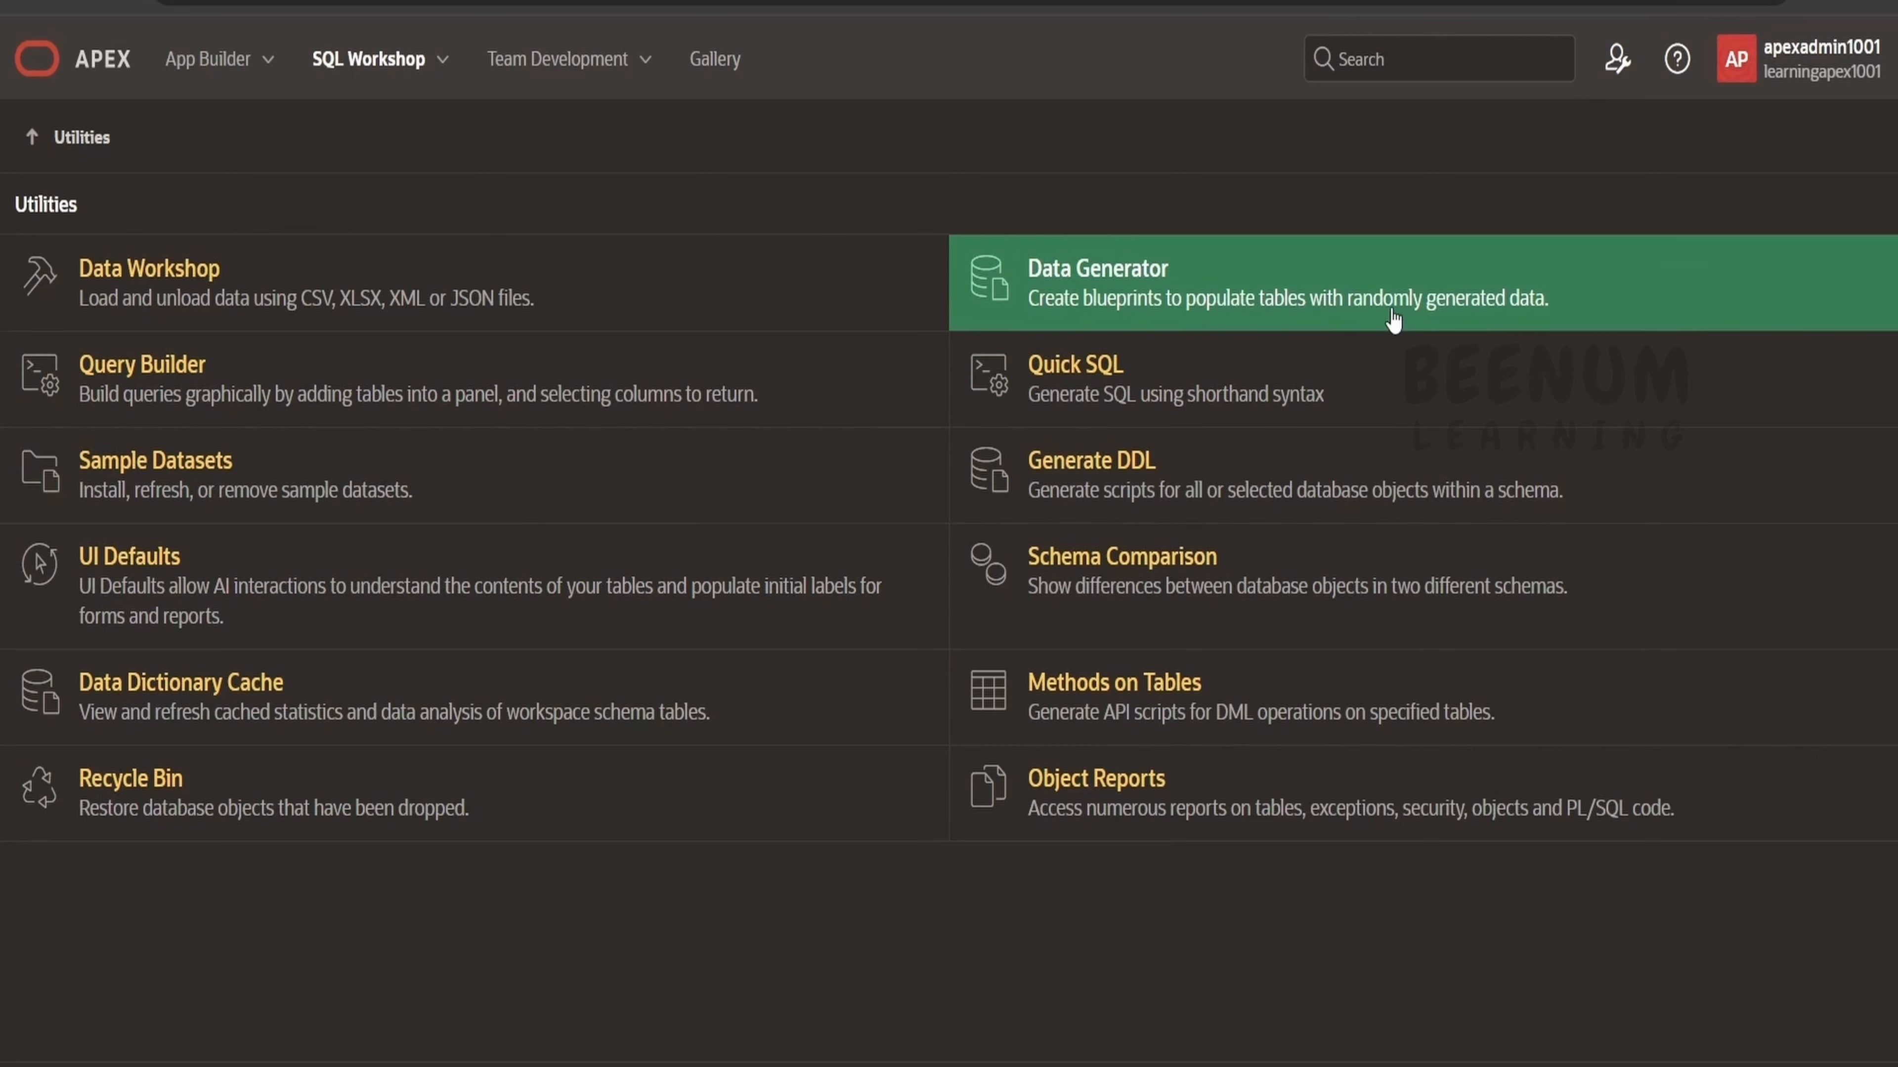
{"action": "left_click", "coordinate": [1487, 295]}
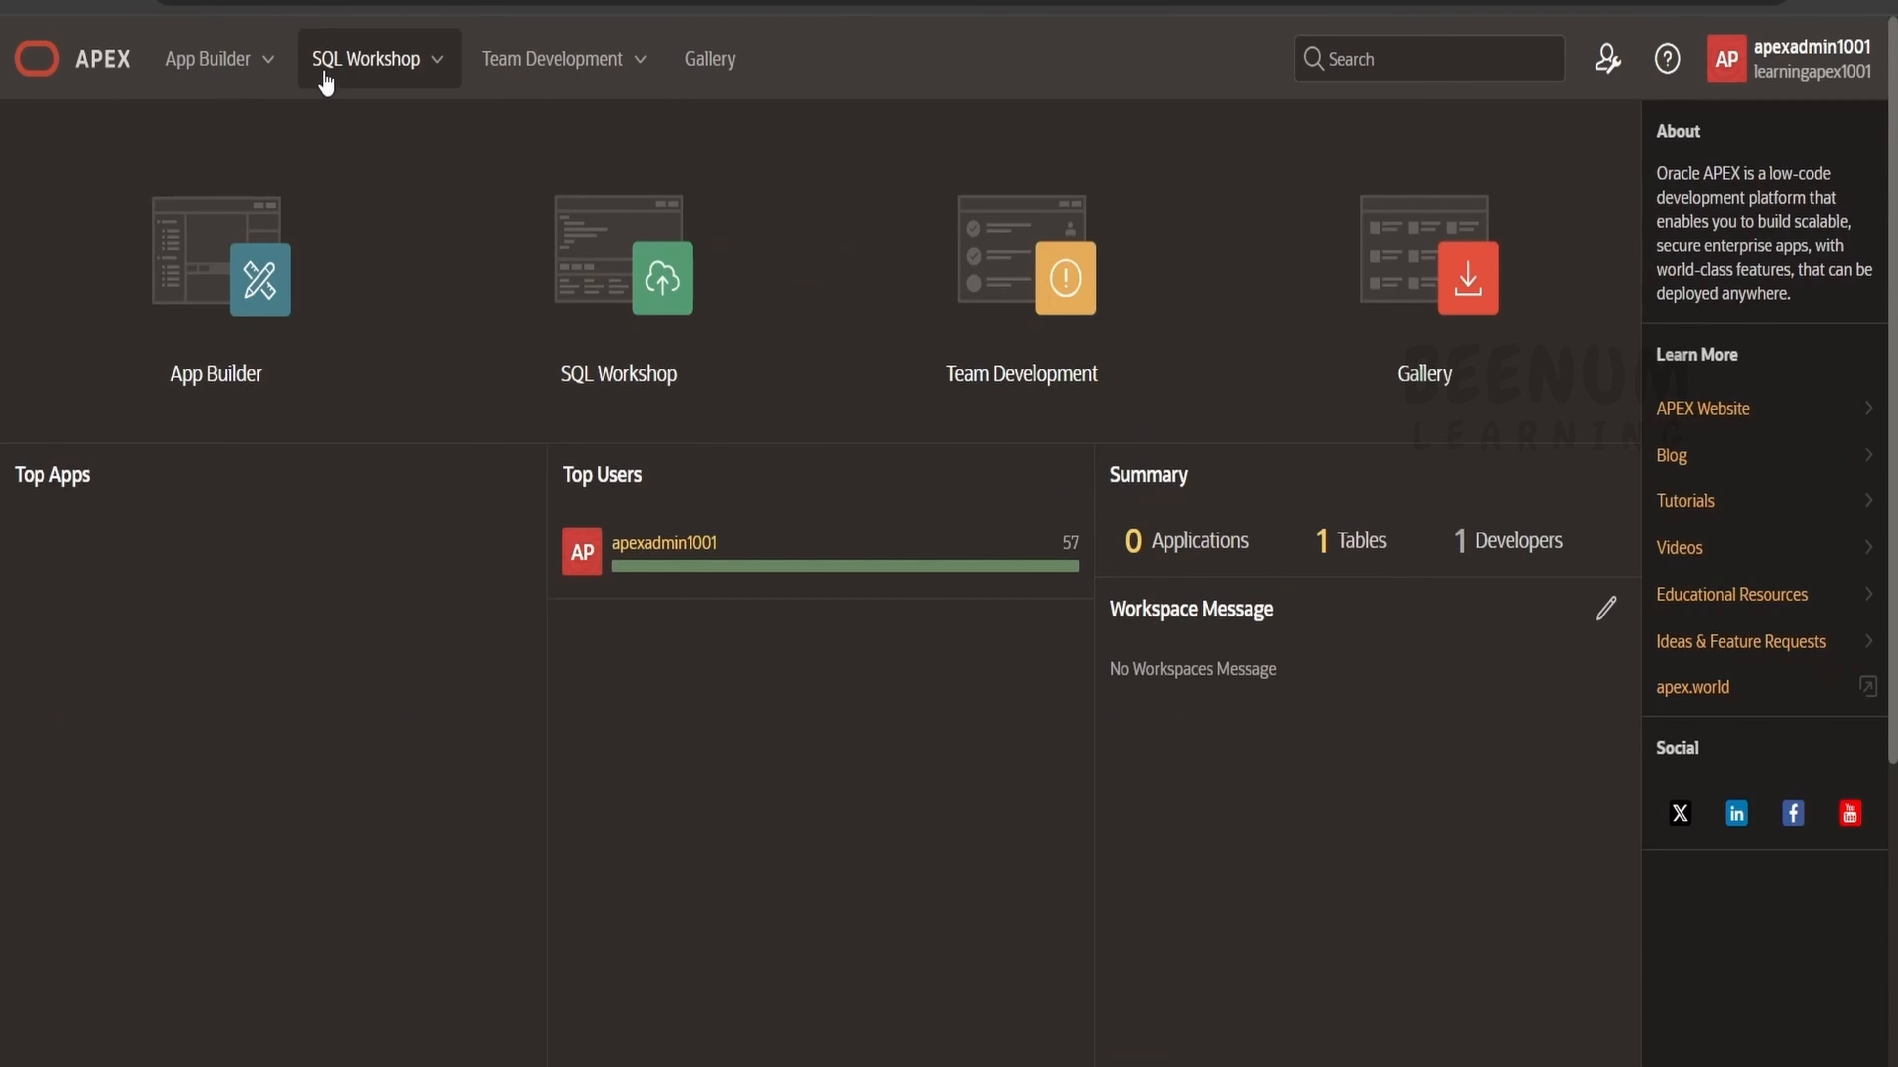
{"action": "left_click", "coordinate": [437, 60]}
{"action": "left_click", "coordinate": [402, 134]}
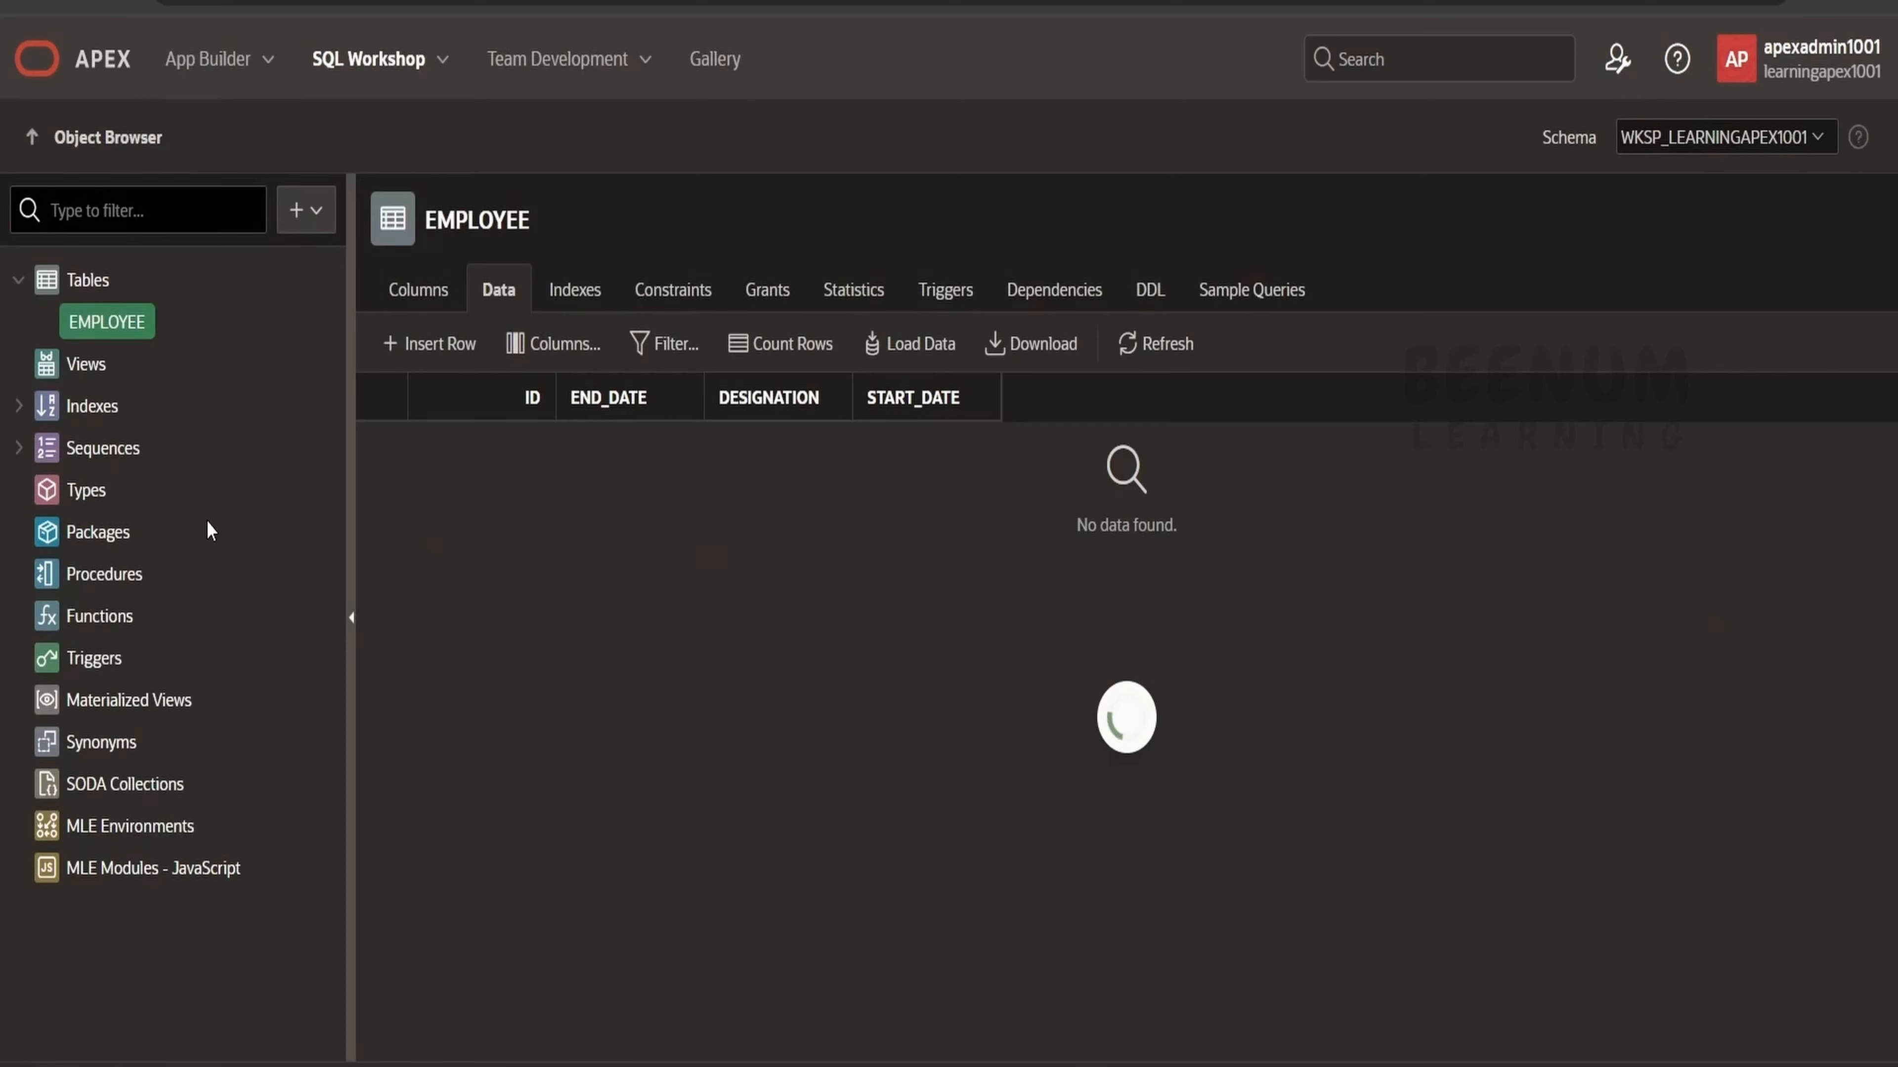
{"action": "left_click", "coordinate": [437, 303]}
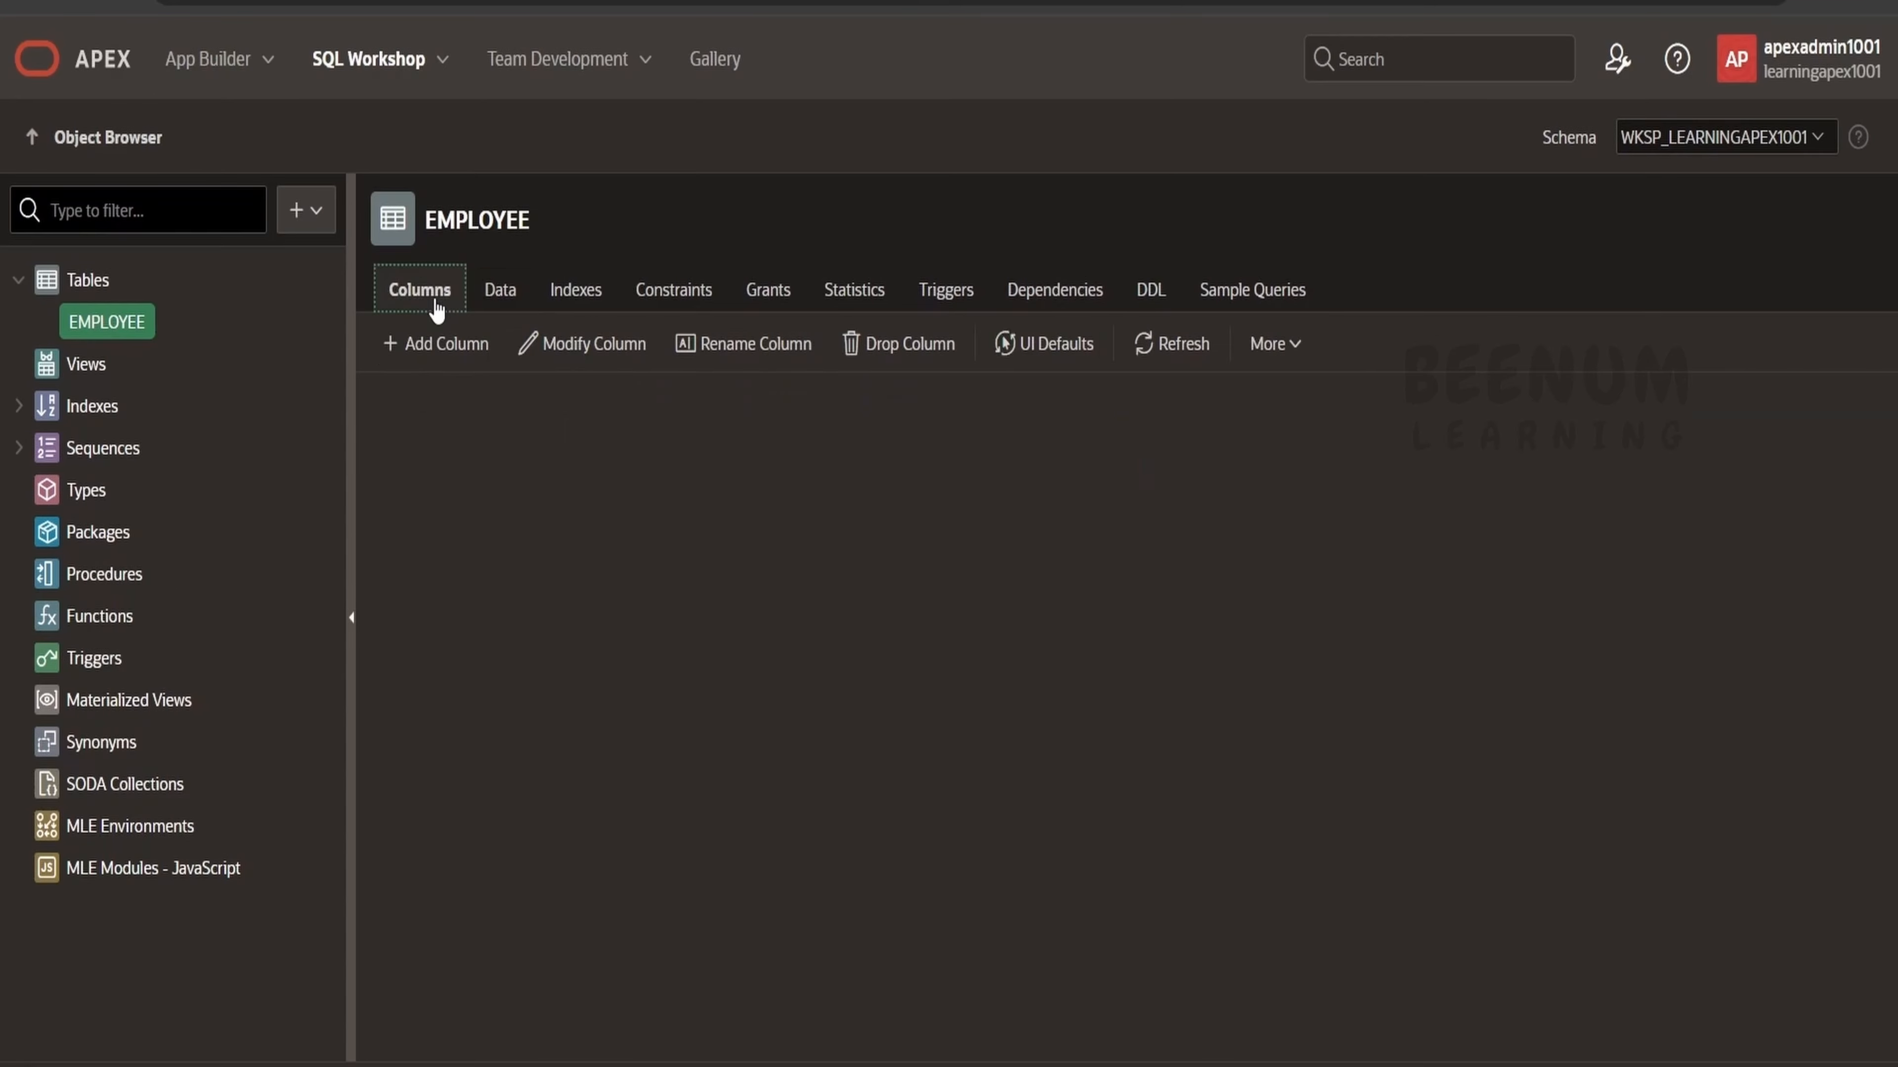
{"action": "left_click", "coordinate": [511, 300]}
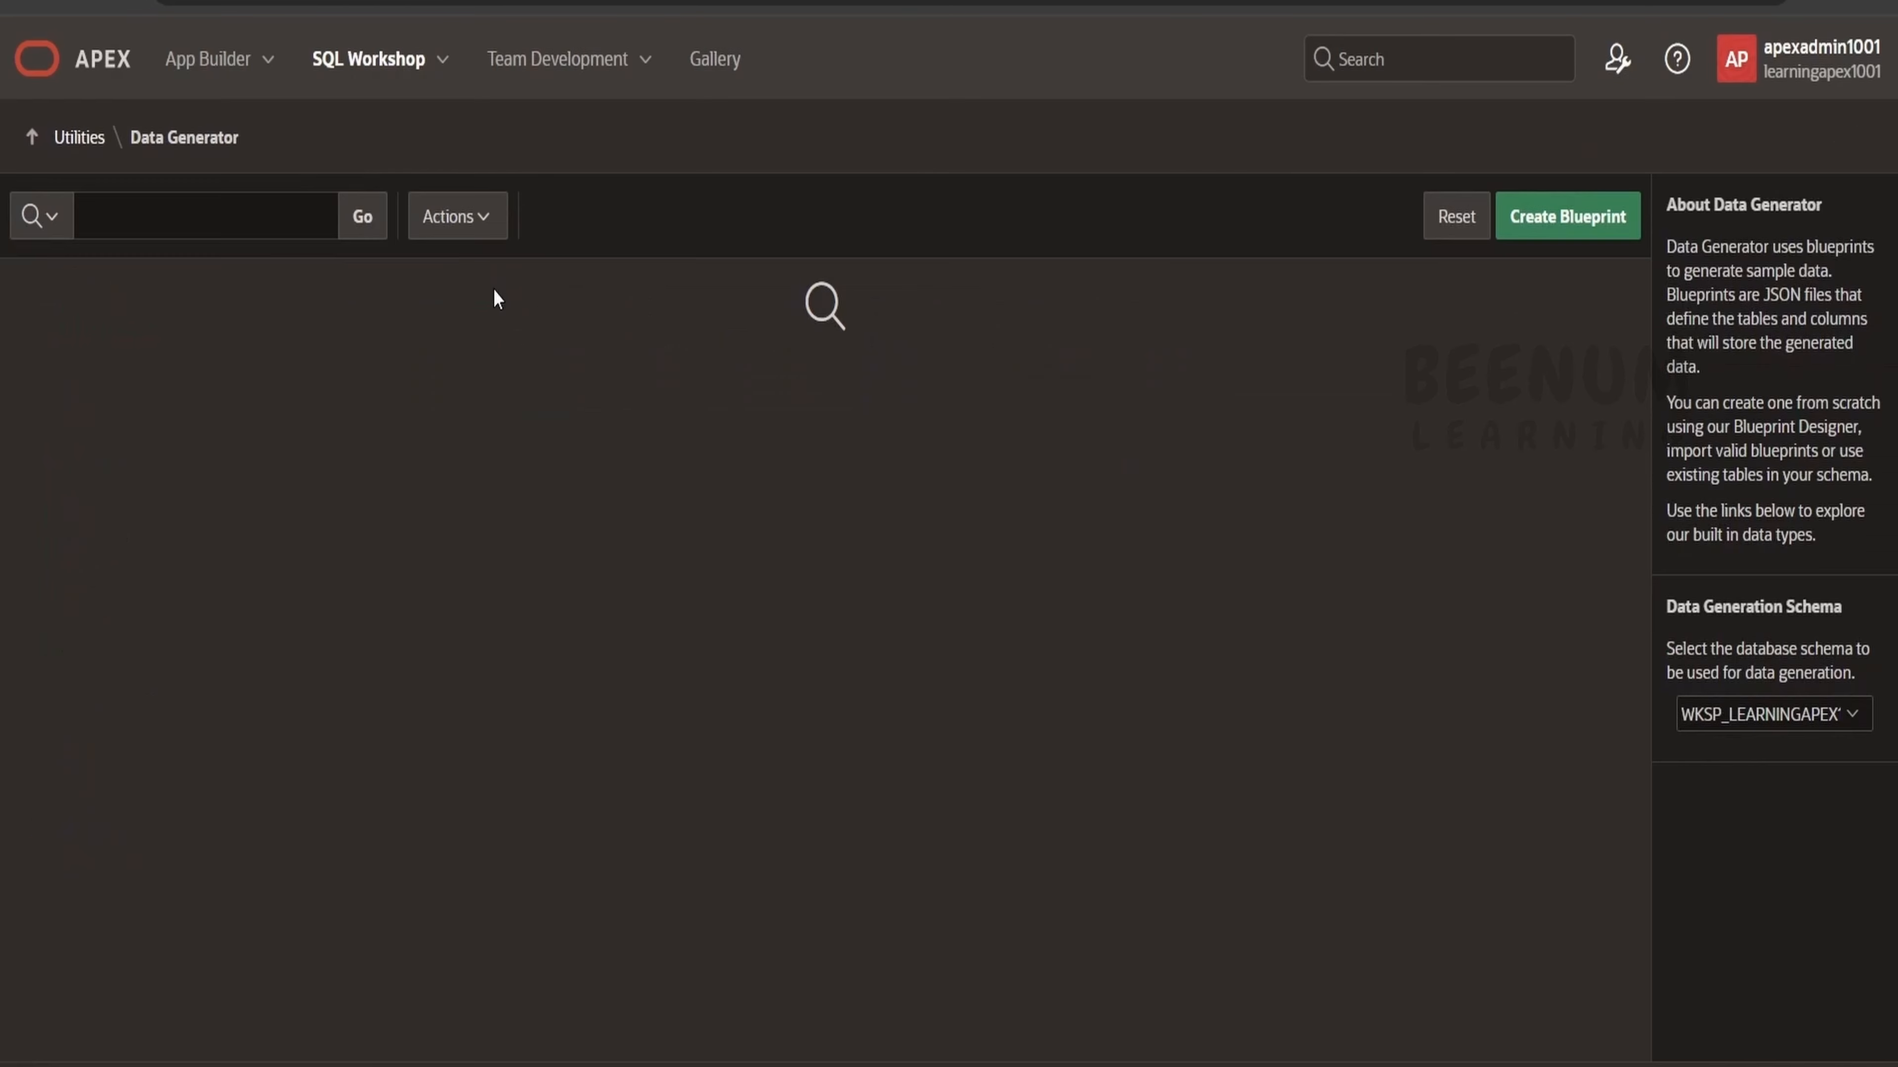
Start a new Data Generator blueprint based on existing tables.
{"action": "left_click", "coordinate": [75, 139]}
{"action": "left_click", "coordinate": [1104, 299]}
{"action": "left_click", "coordinate": [1574, 233]}
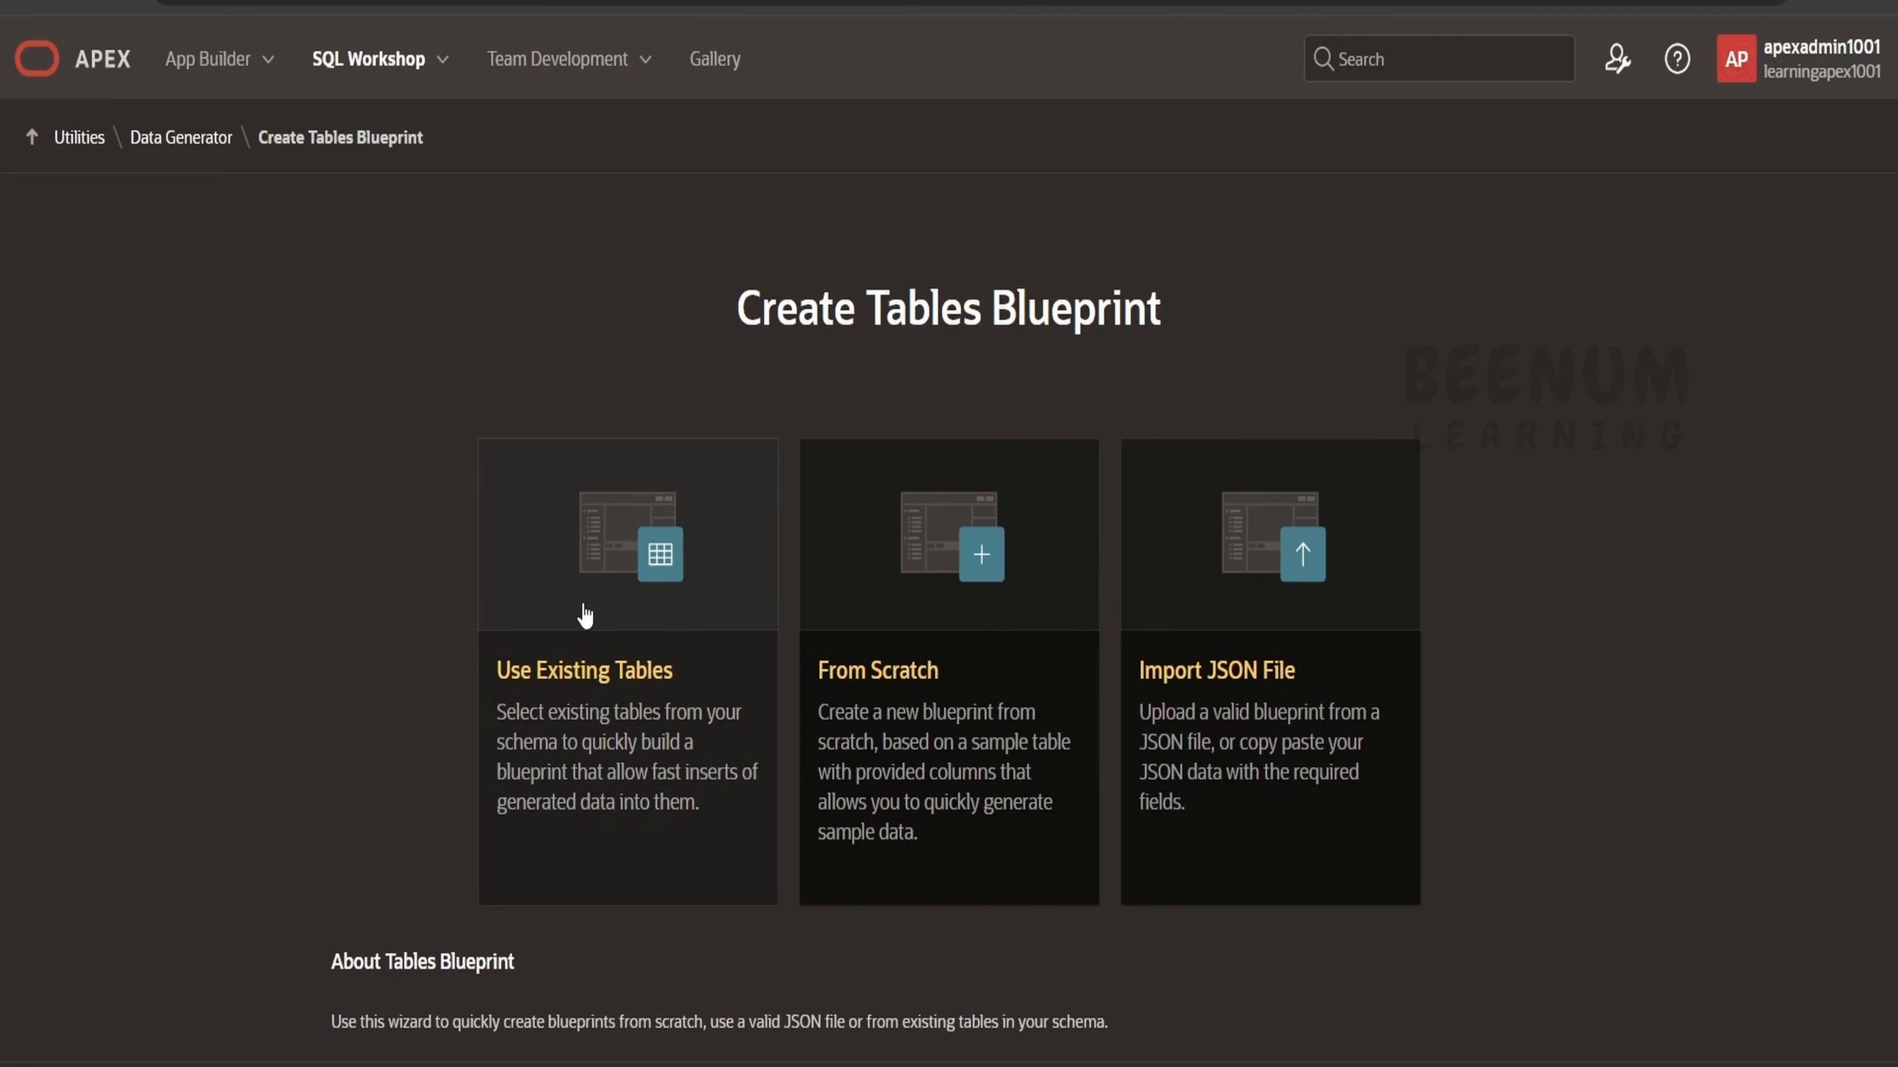
{"action": "left_click", "coordinate": [607, 658]}
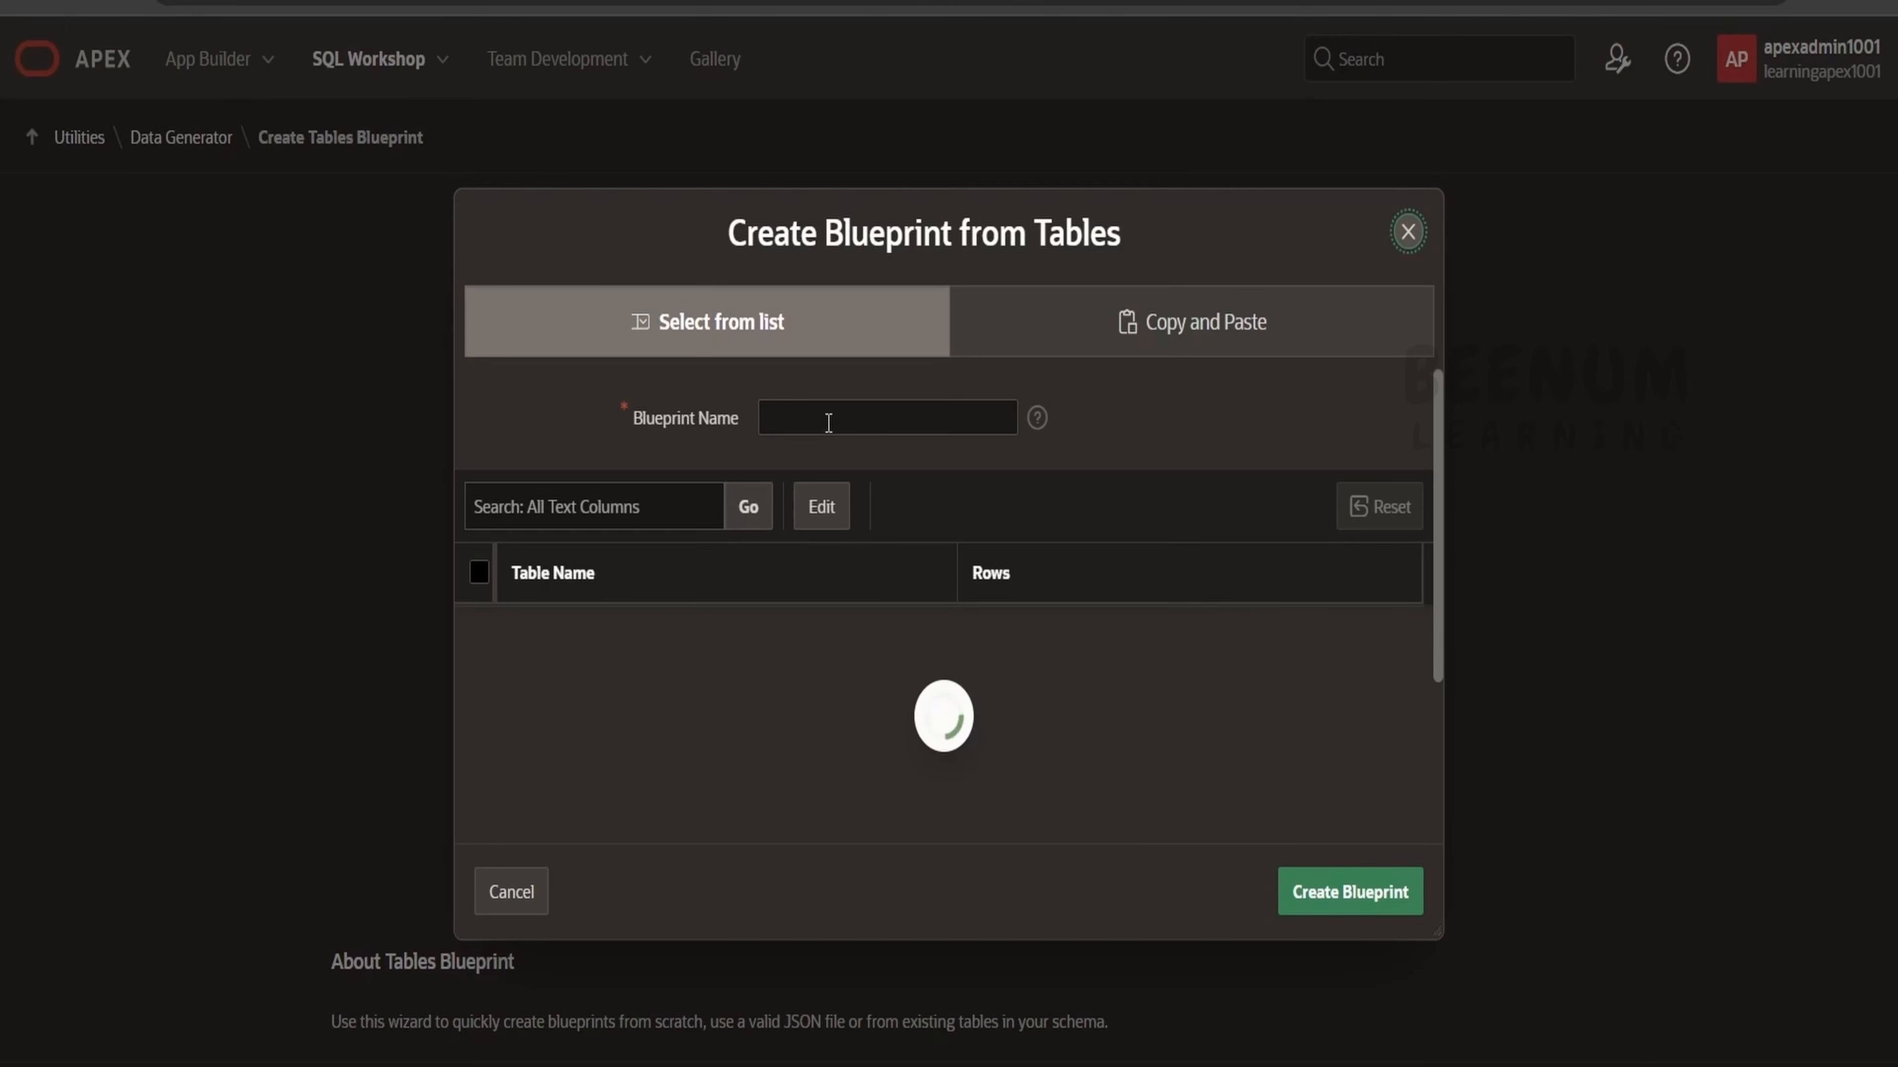
Name the blueprint EMPLOYEE_BP_01, select the EMPLOYEE table and create the blueprint.
{"action": "left_click", "coordinate": [827, 421]}
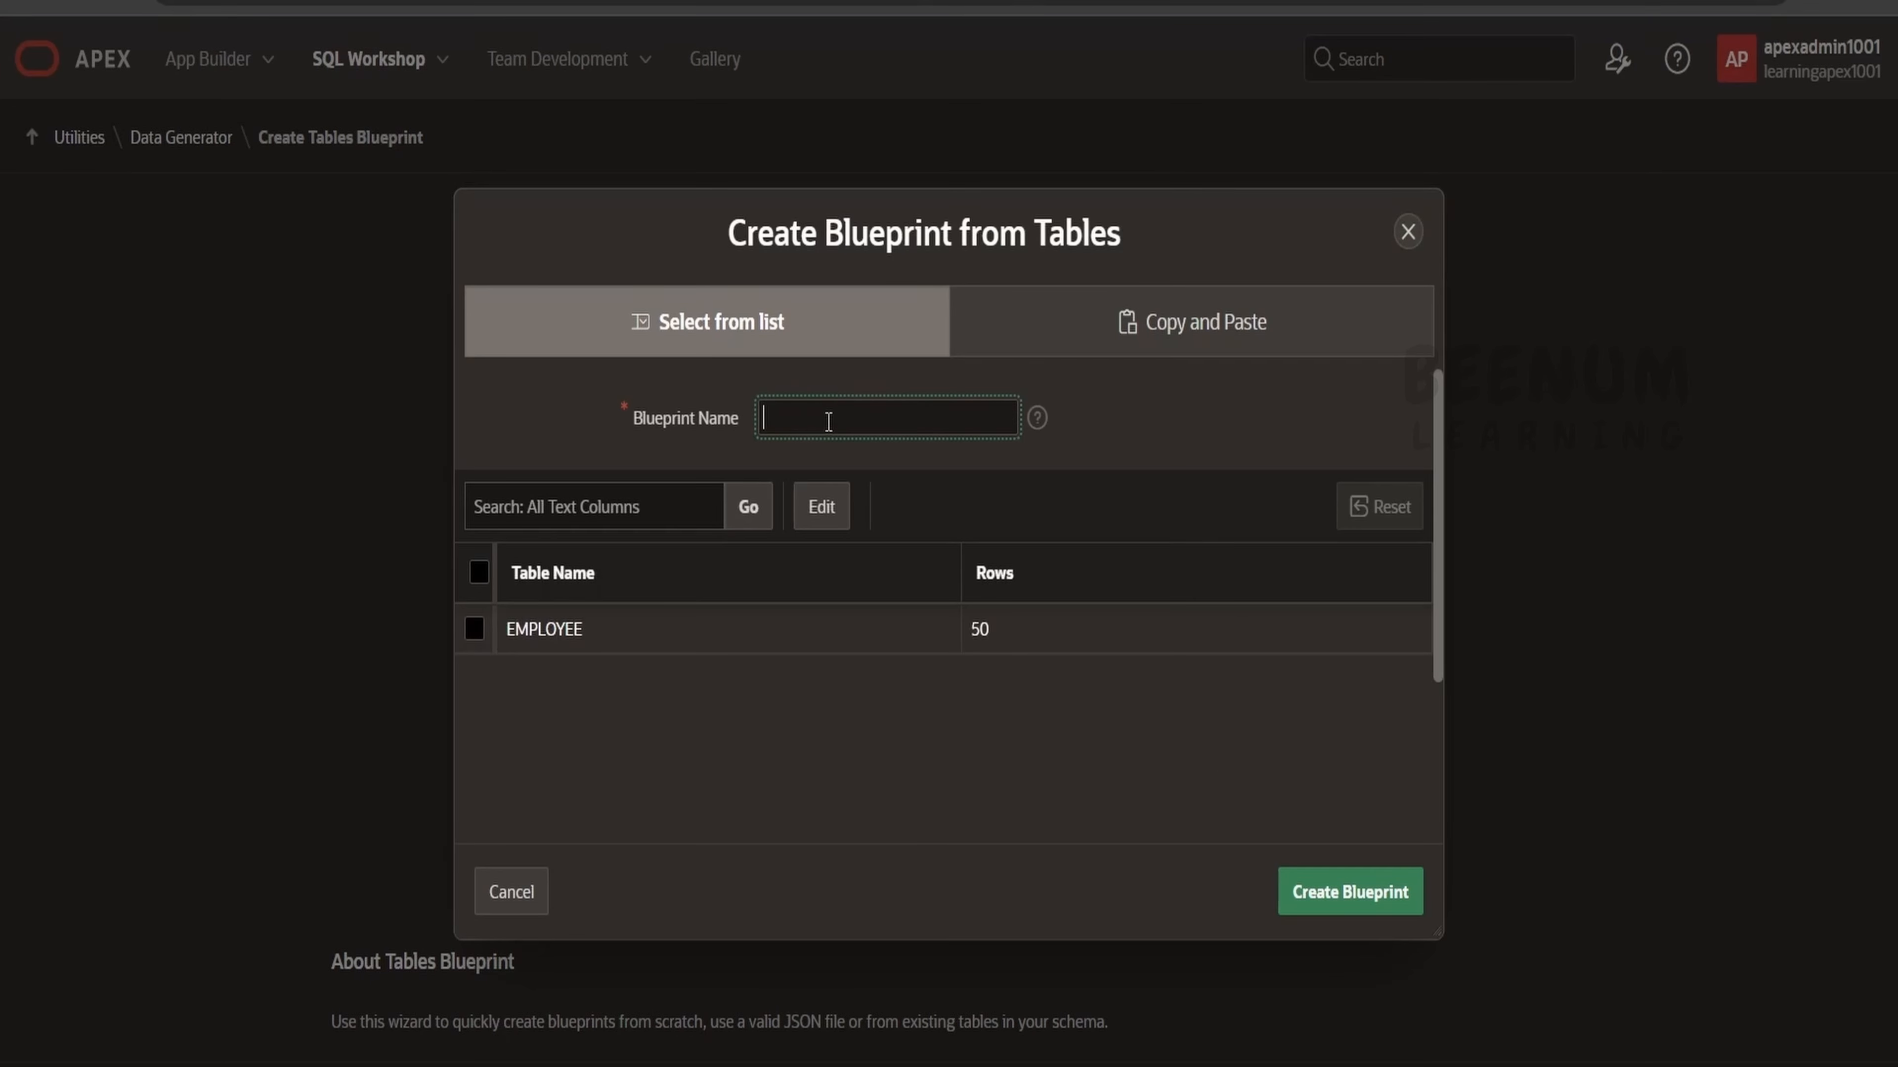
{"action": "type", "text": "EMPLOYEE_BP_01"}
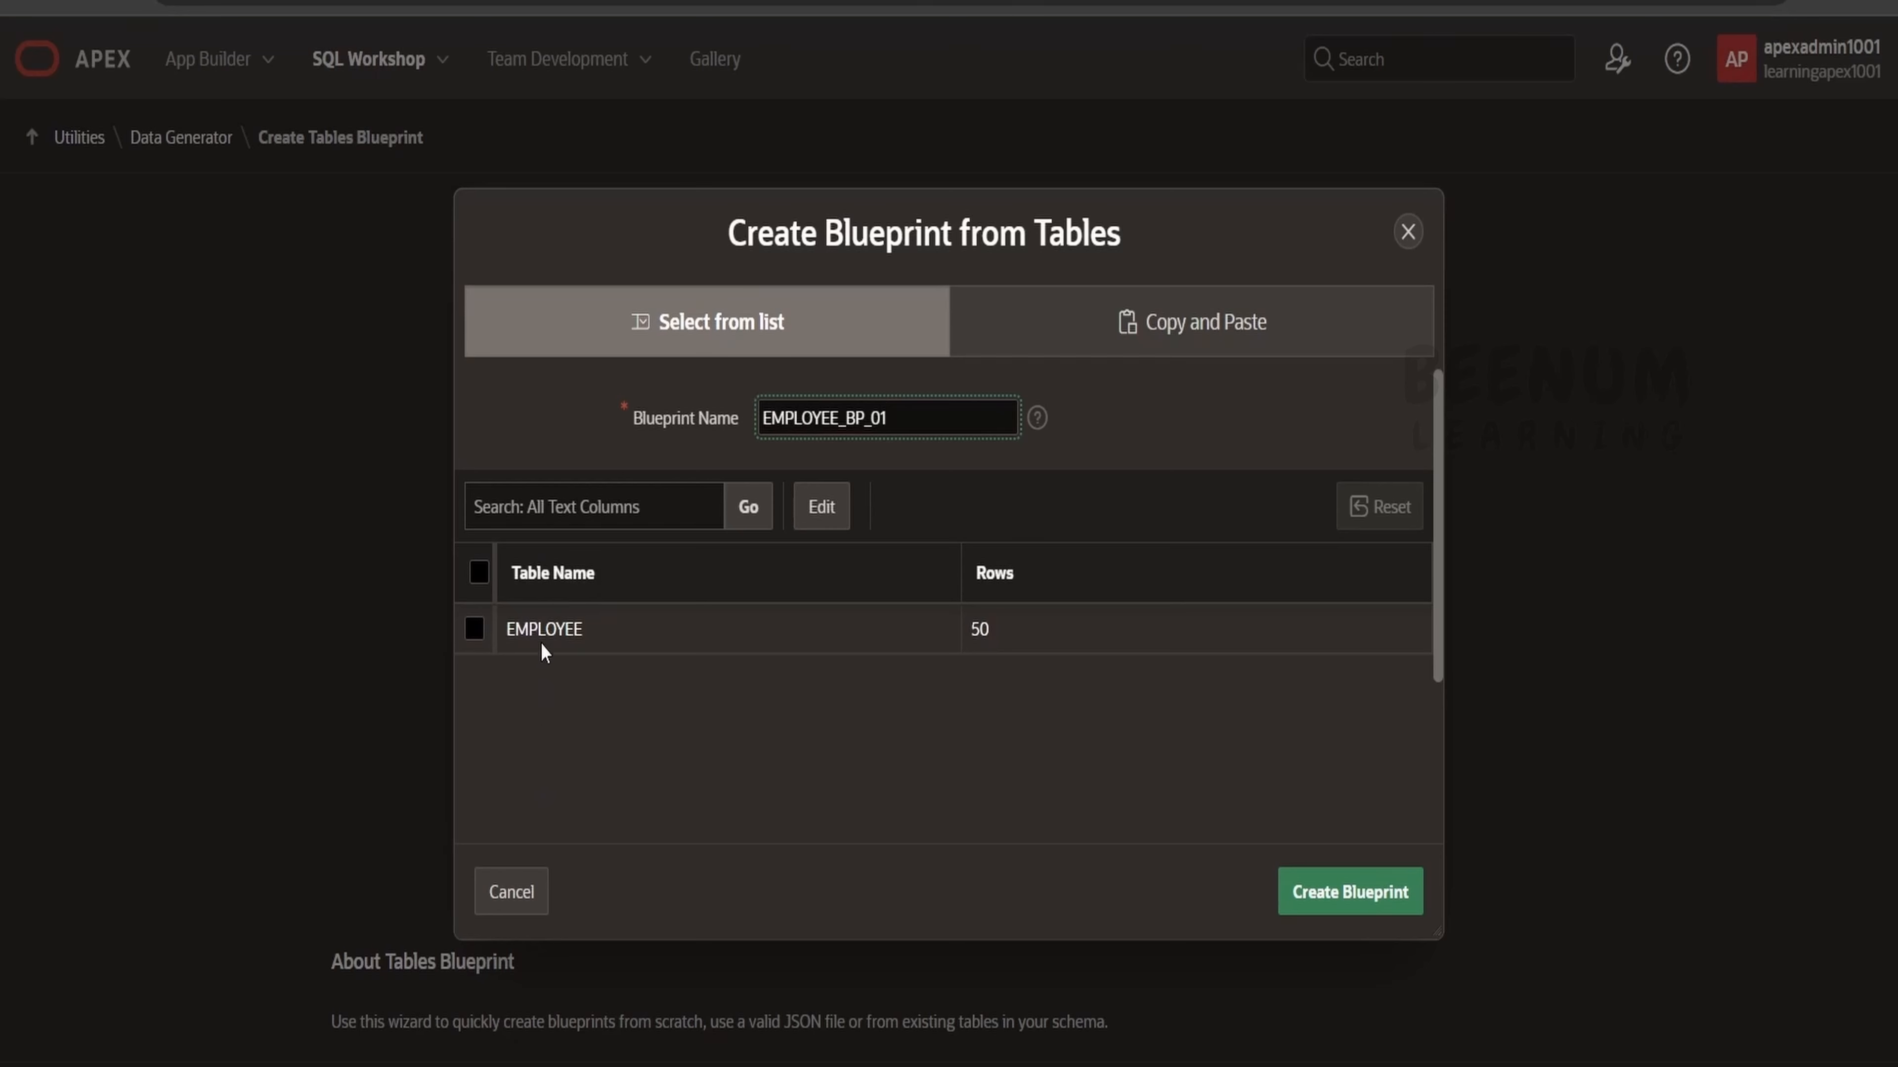
{"action": "left_click", "coordinate": [475, 631]}
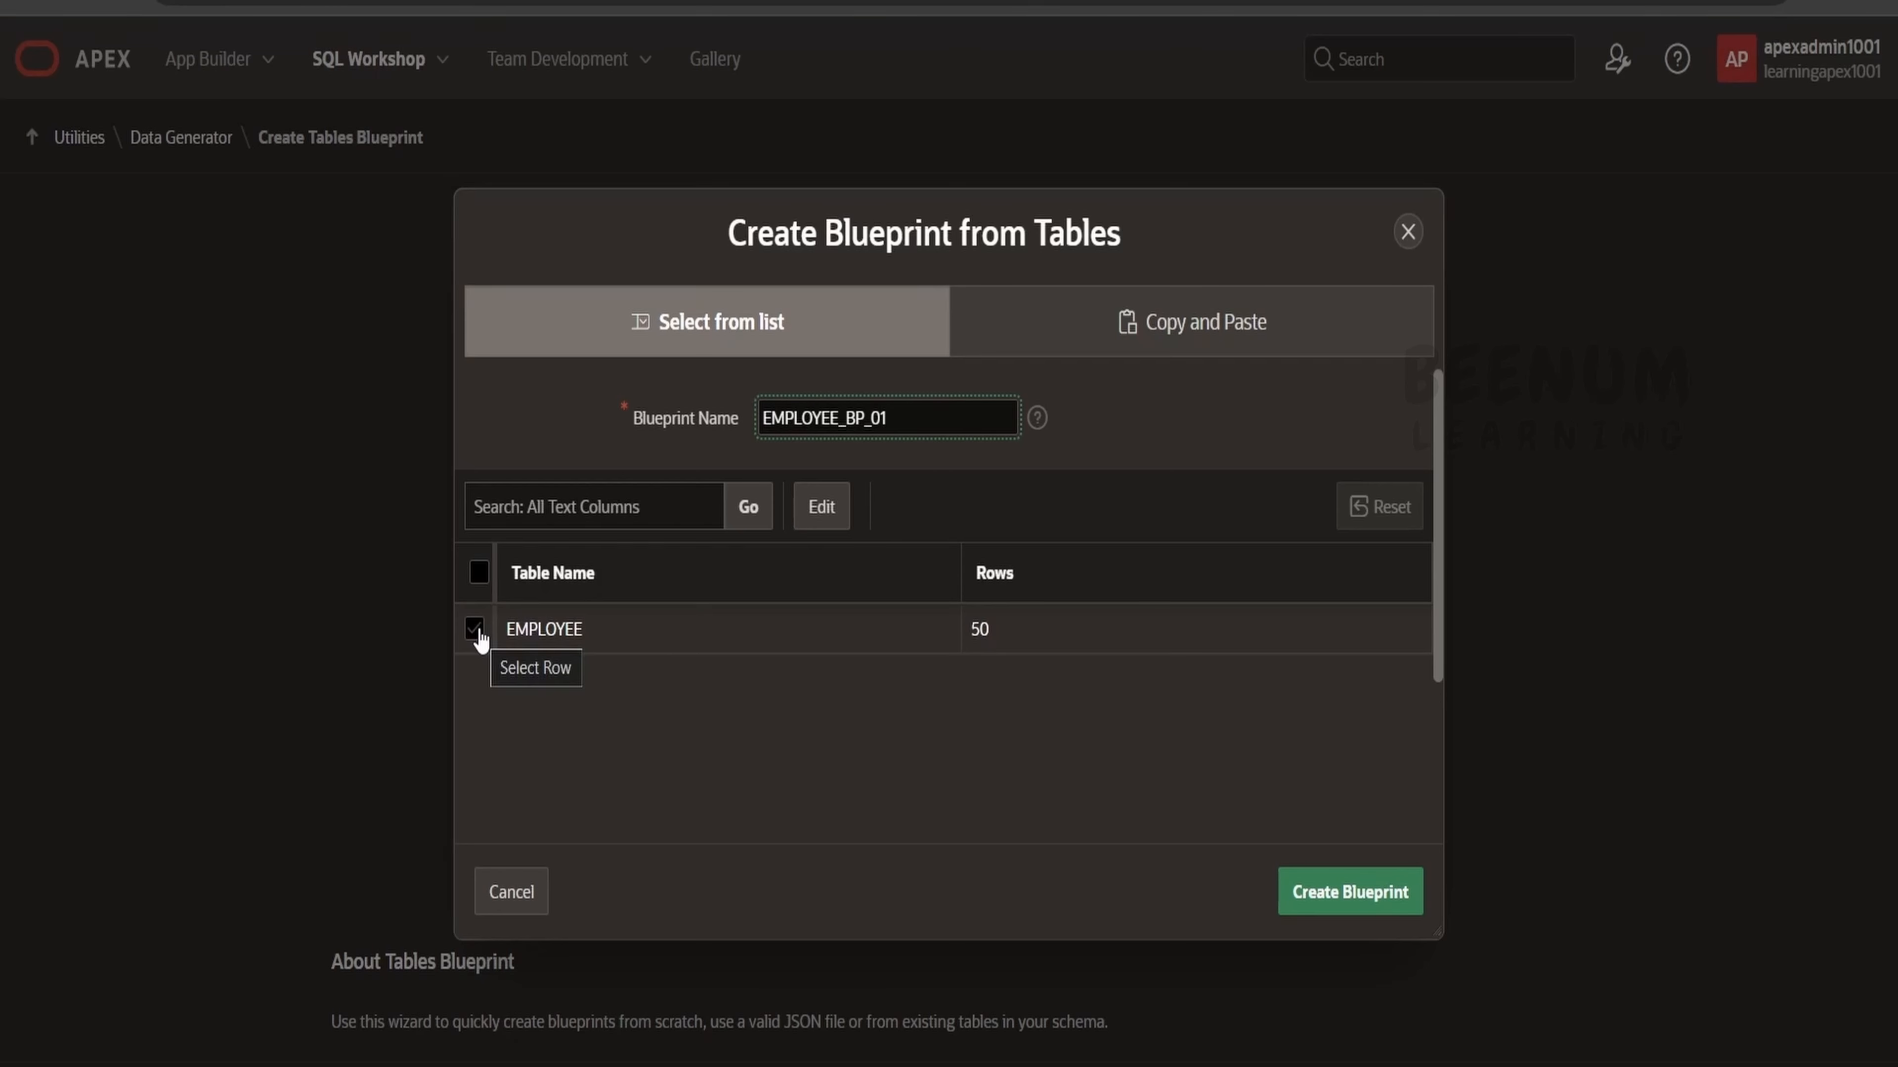
{"action": "left_click", "coordinate": [475, 630]}
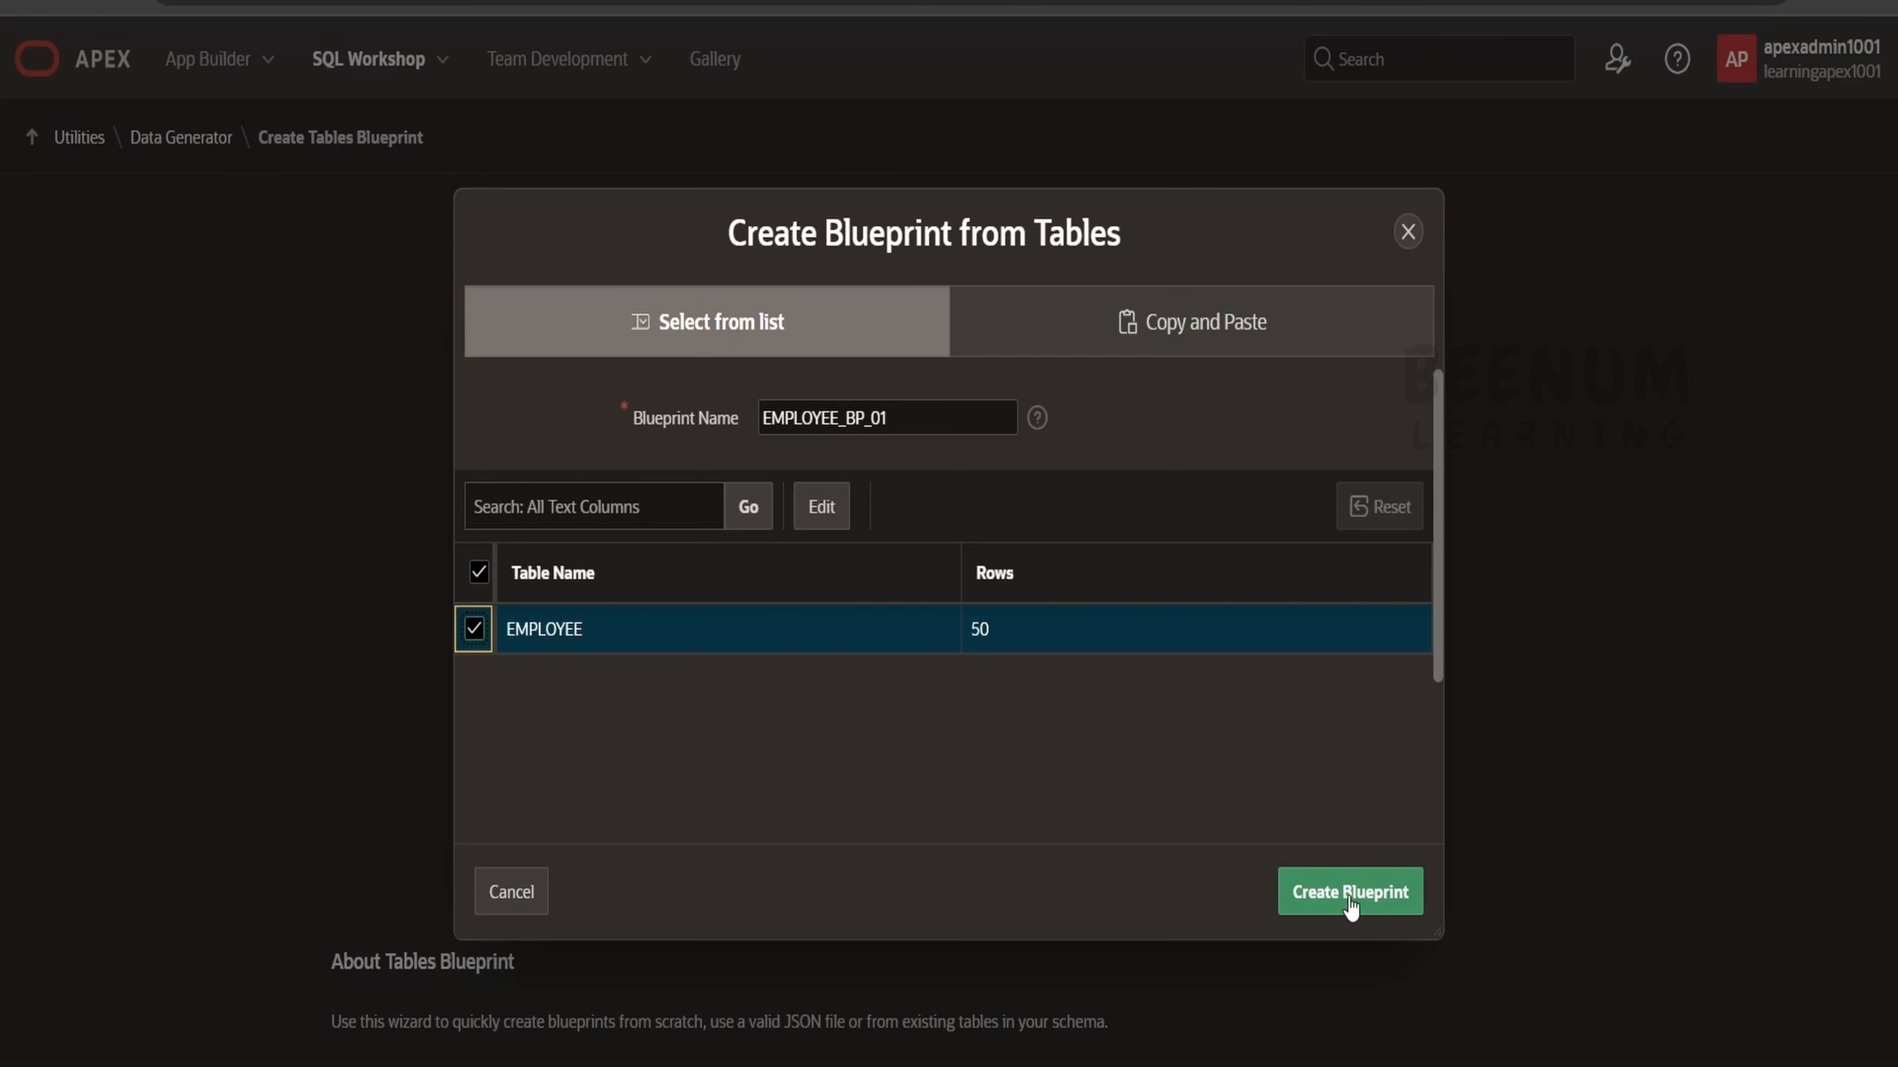
{"action": "left_click", "coordinate": [1331, 891]}
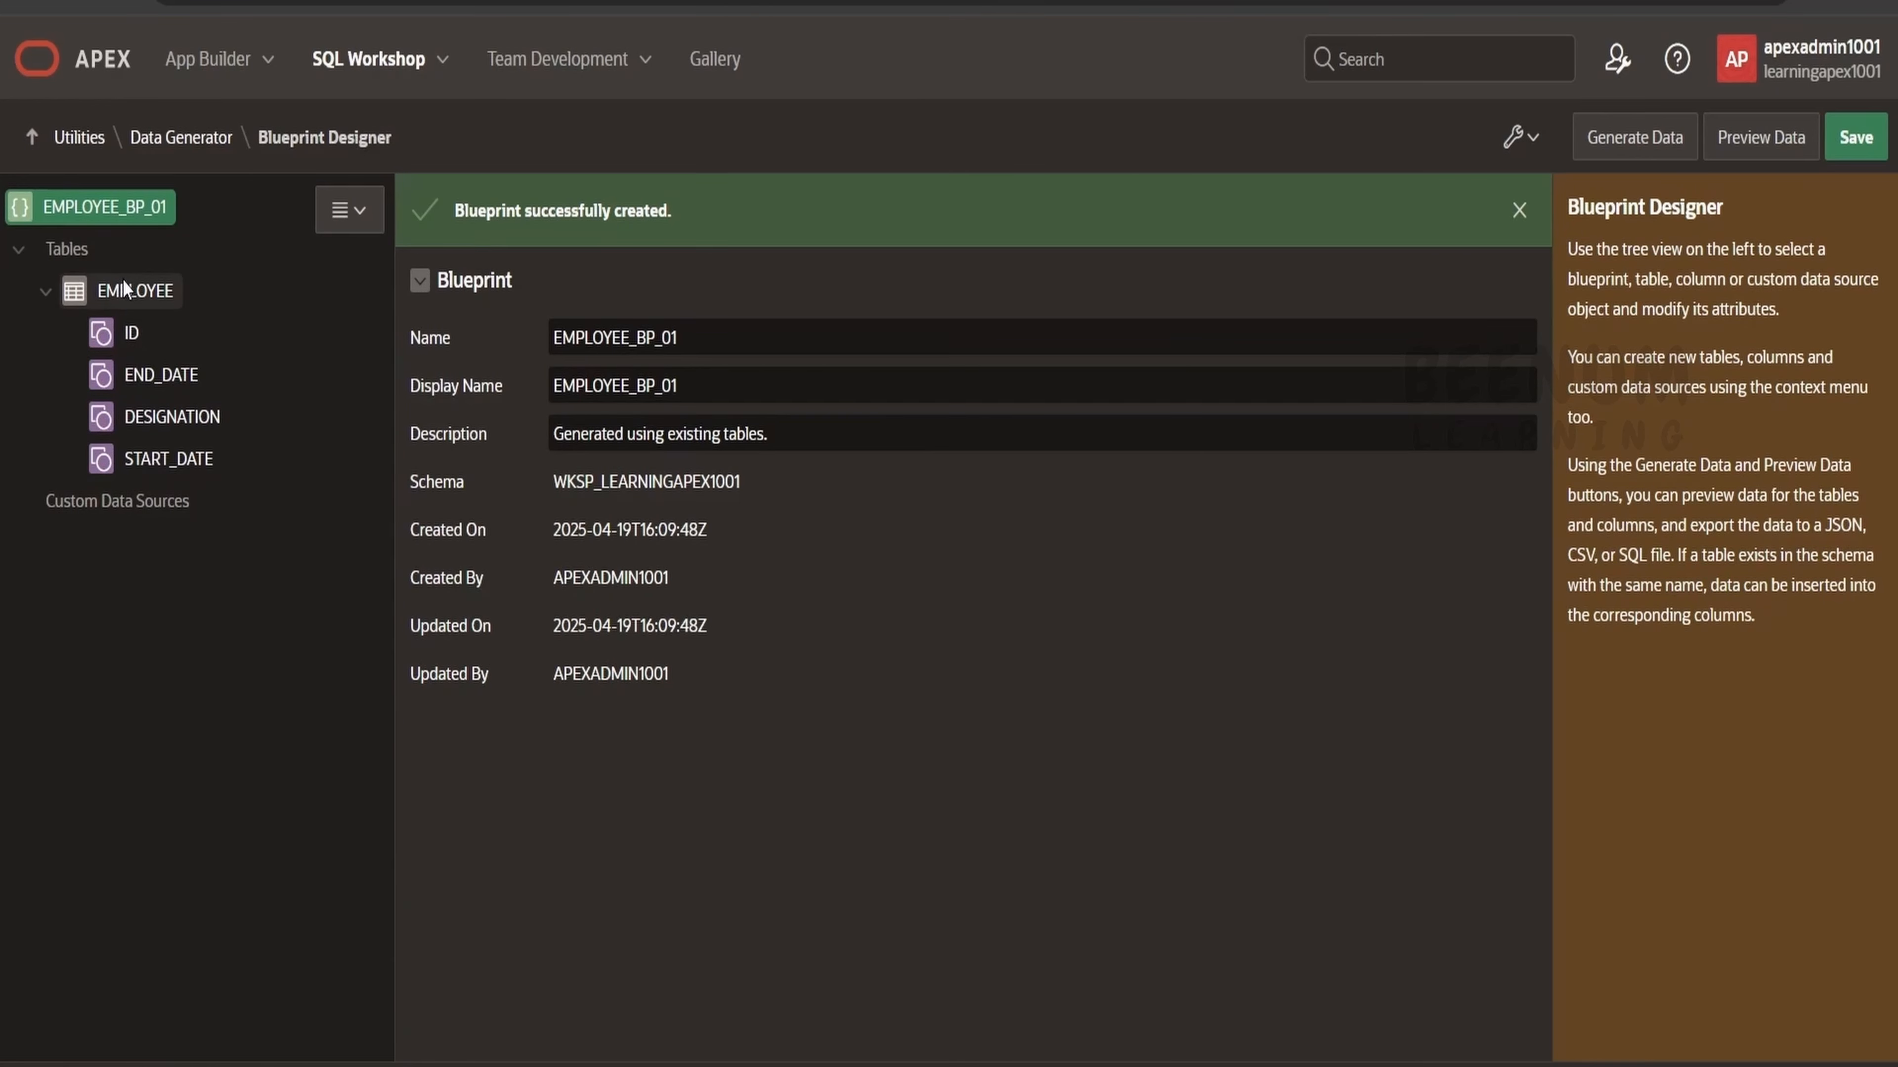
Review the blueprint's column, table and blueprint settings in the designer.
{"action": "left_click", "coordinate": [128, 334]}
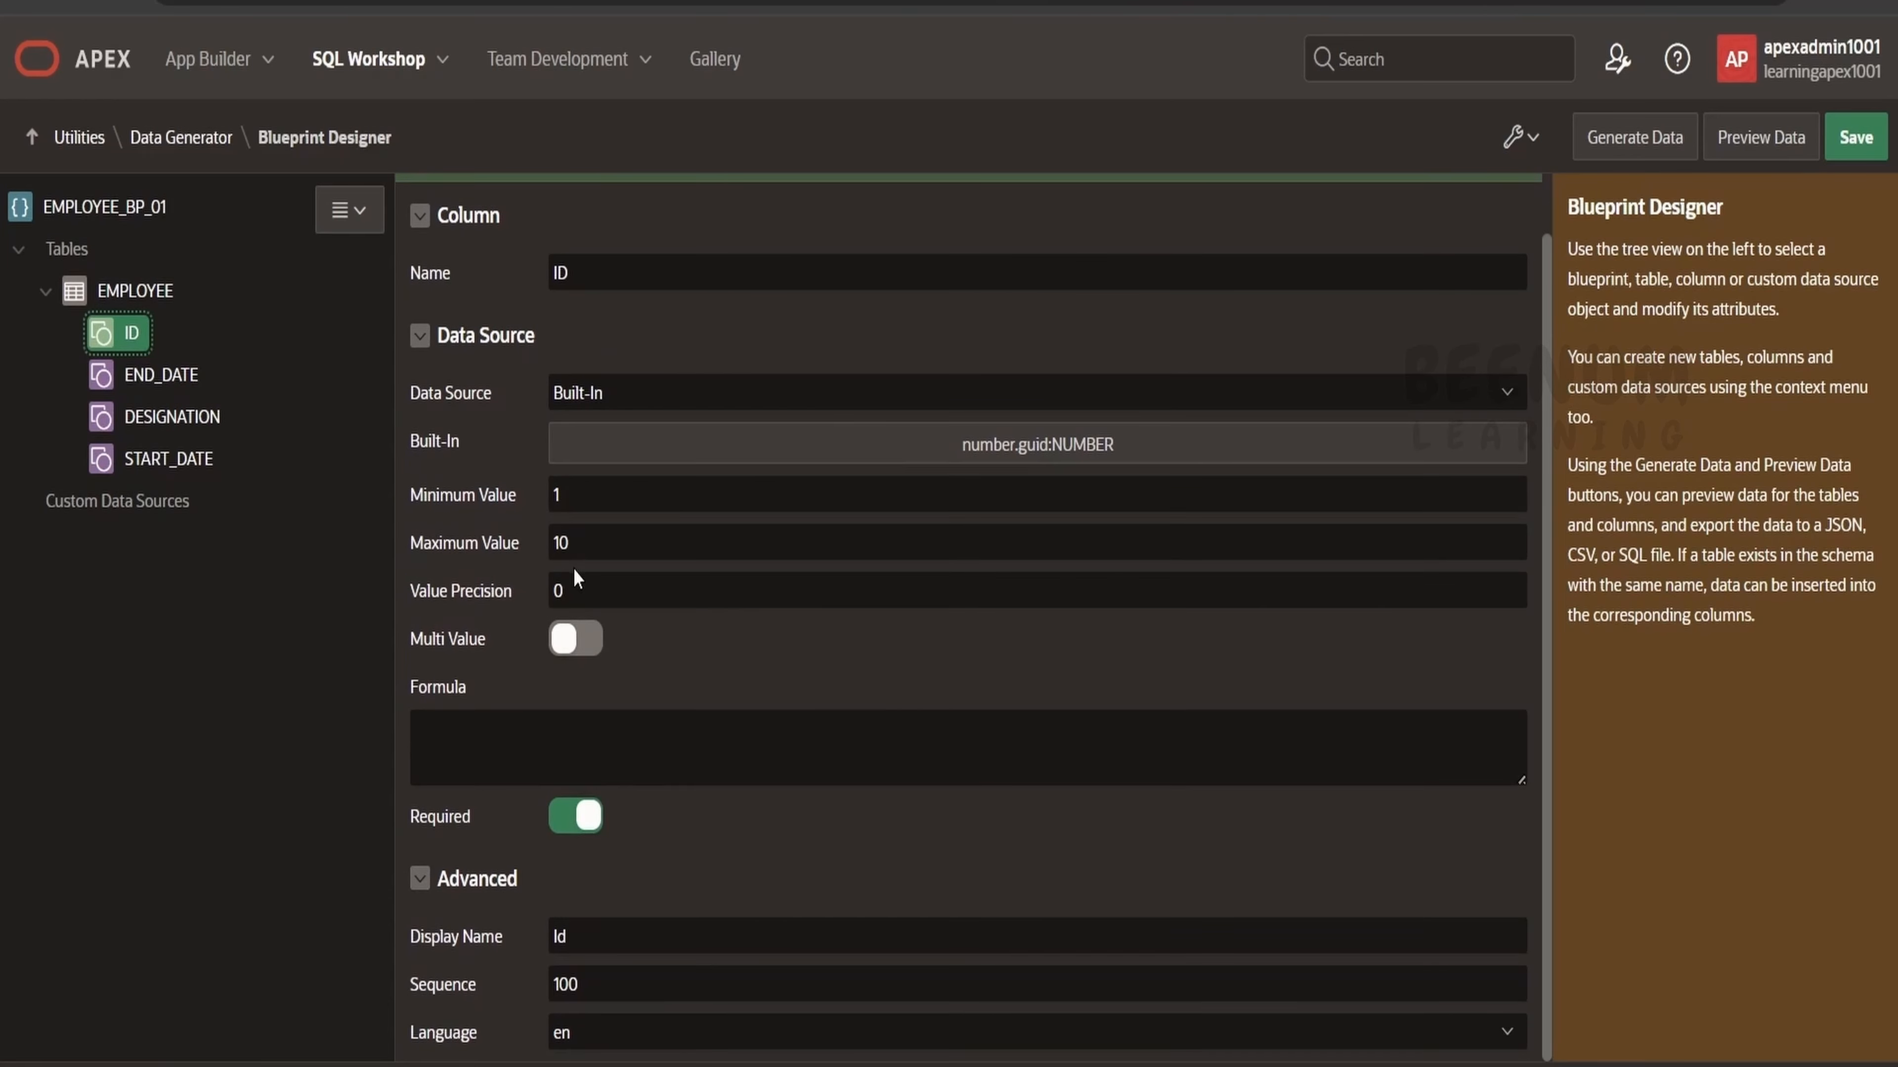
{"action": "left_click", "coordinate": [173, 375]}
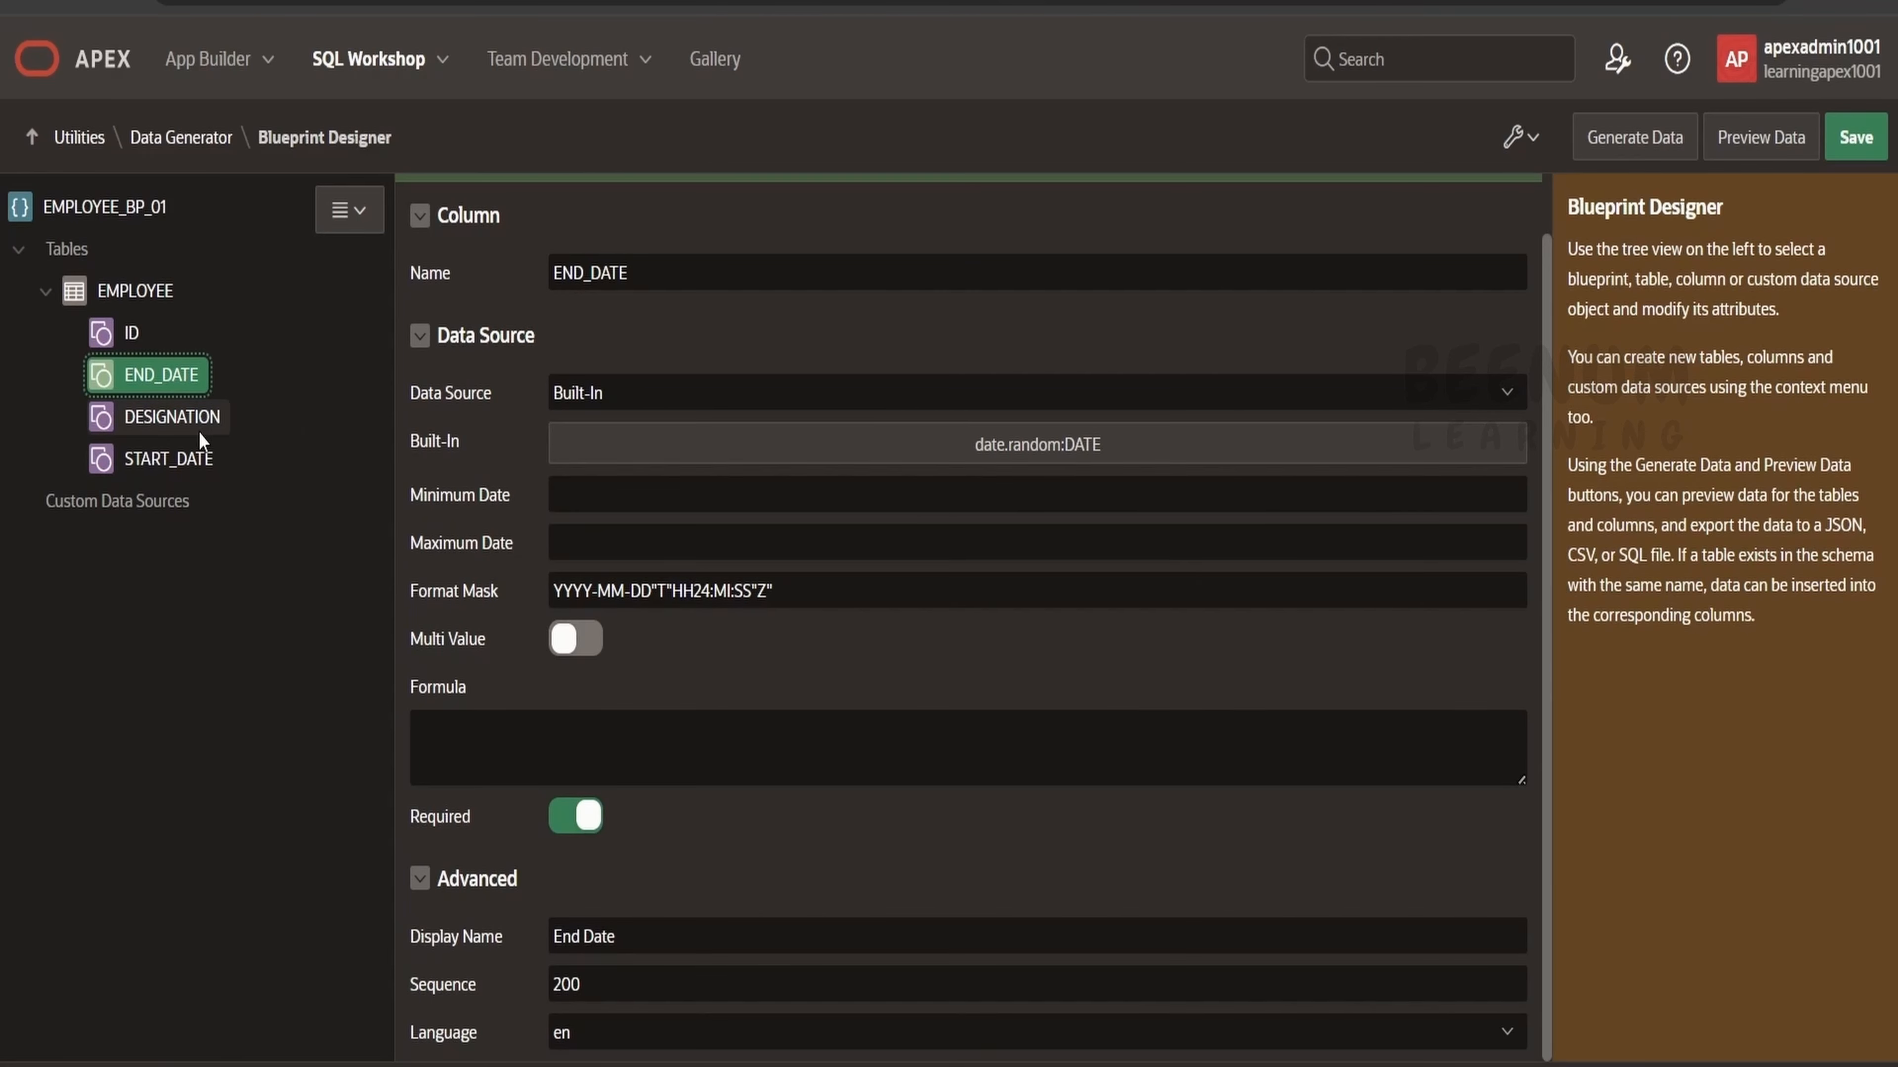
{"action": "left_click", "coordinate": [221, 420]}
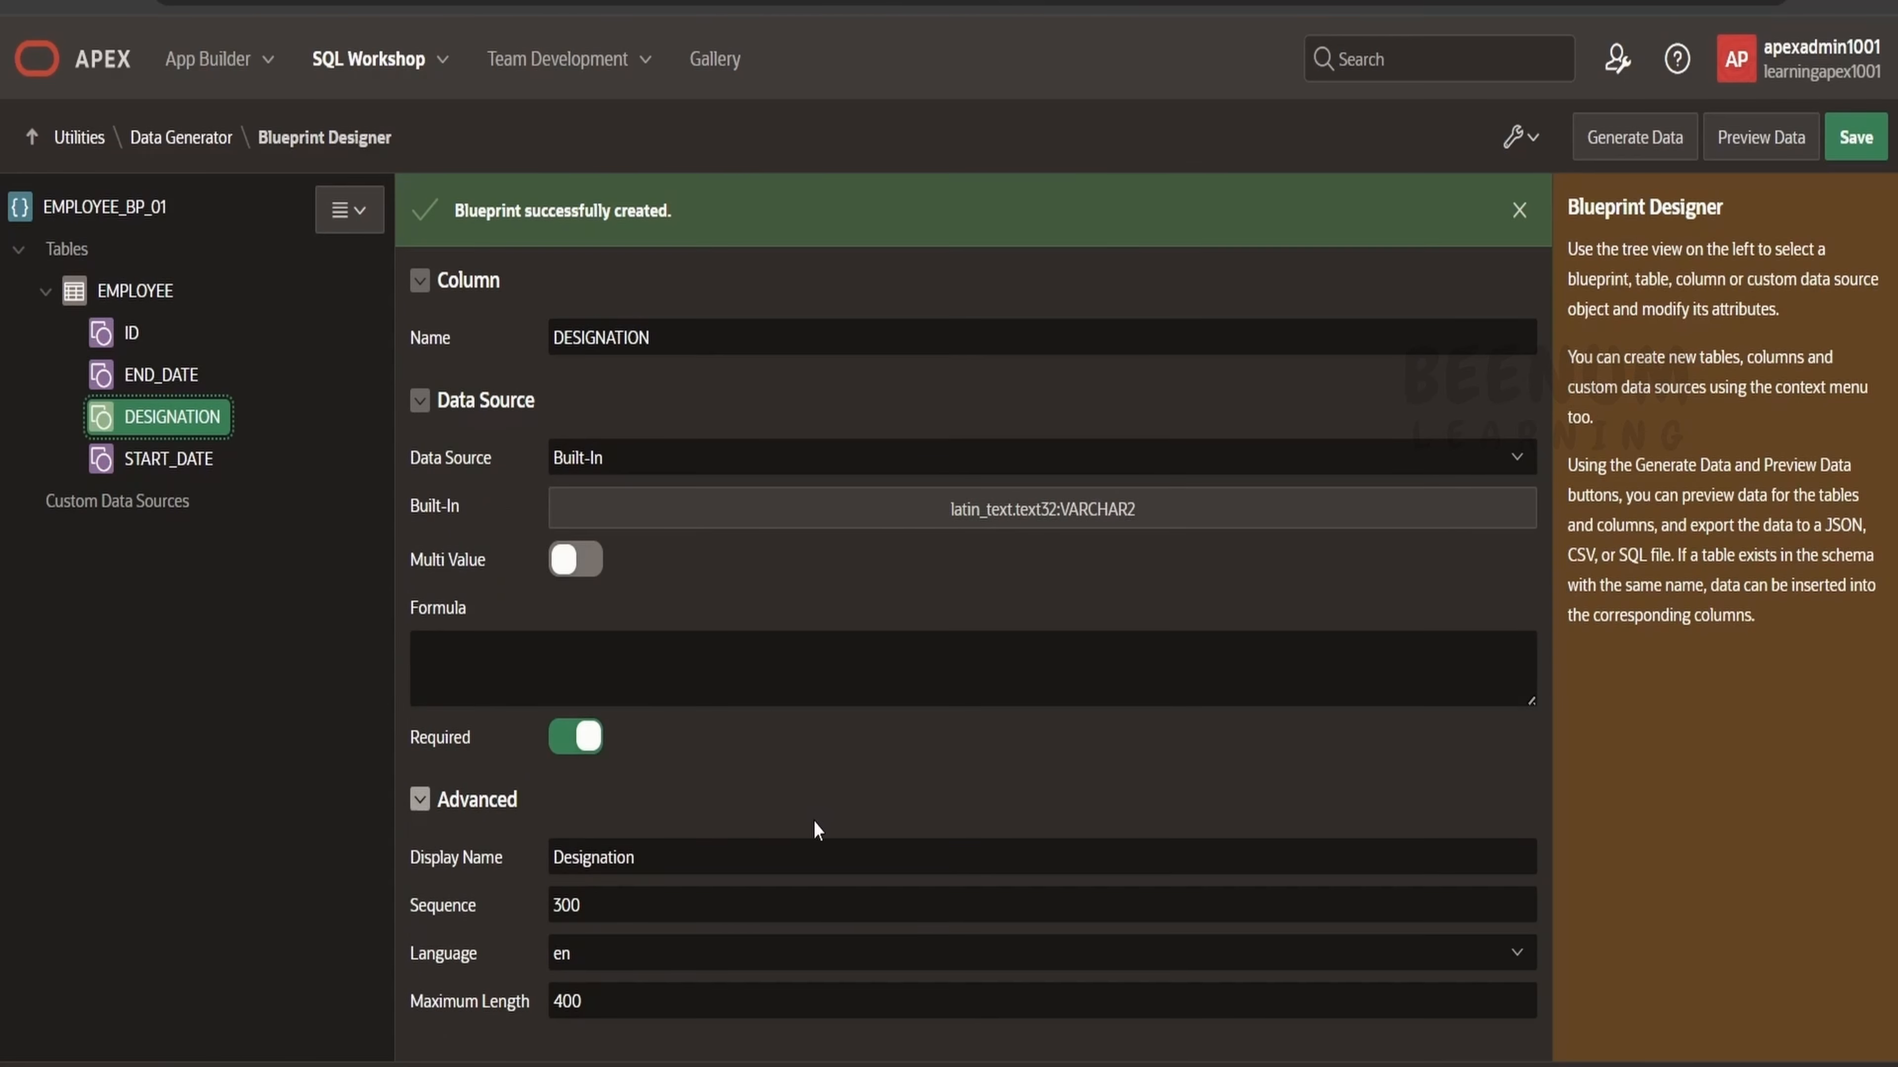
{"action": "left_click", "coordinate": [111, 292]}
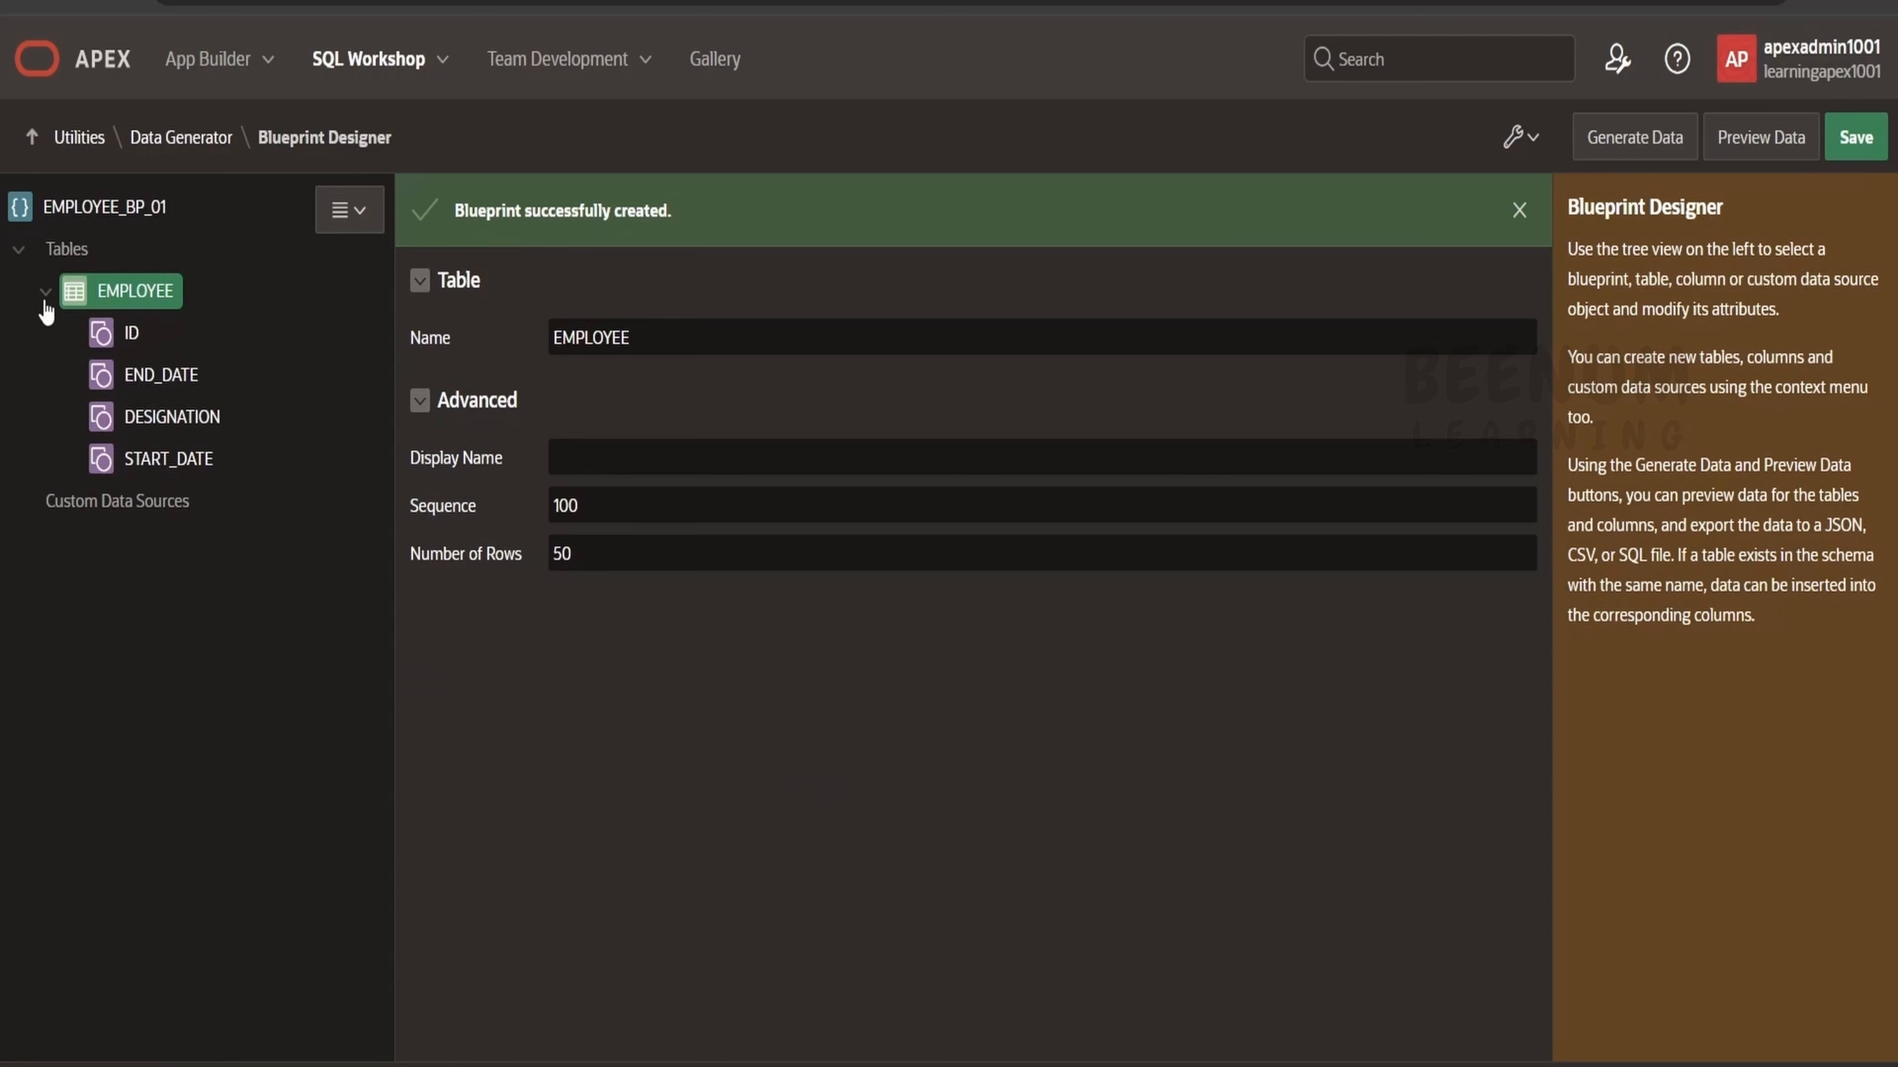
{"action": "left_click", "coordinate": [105, 208]}
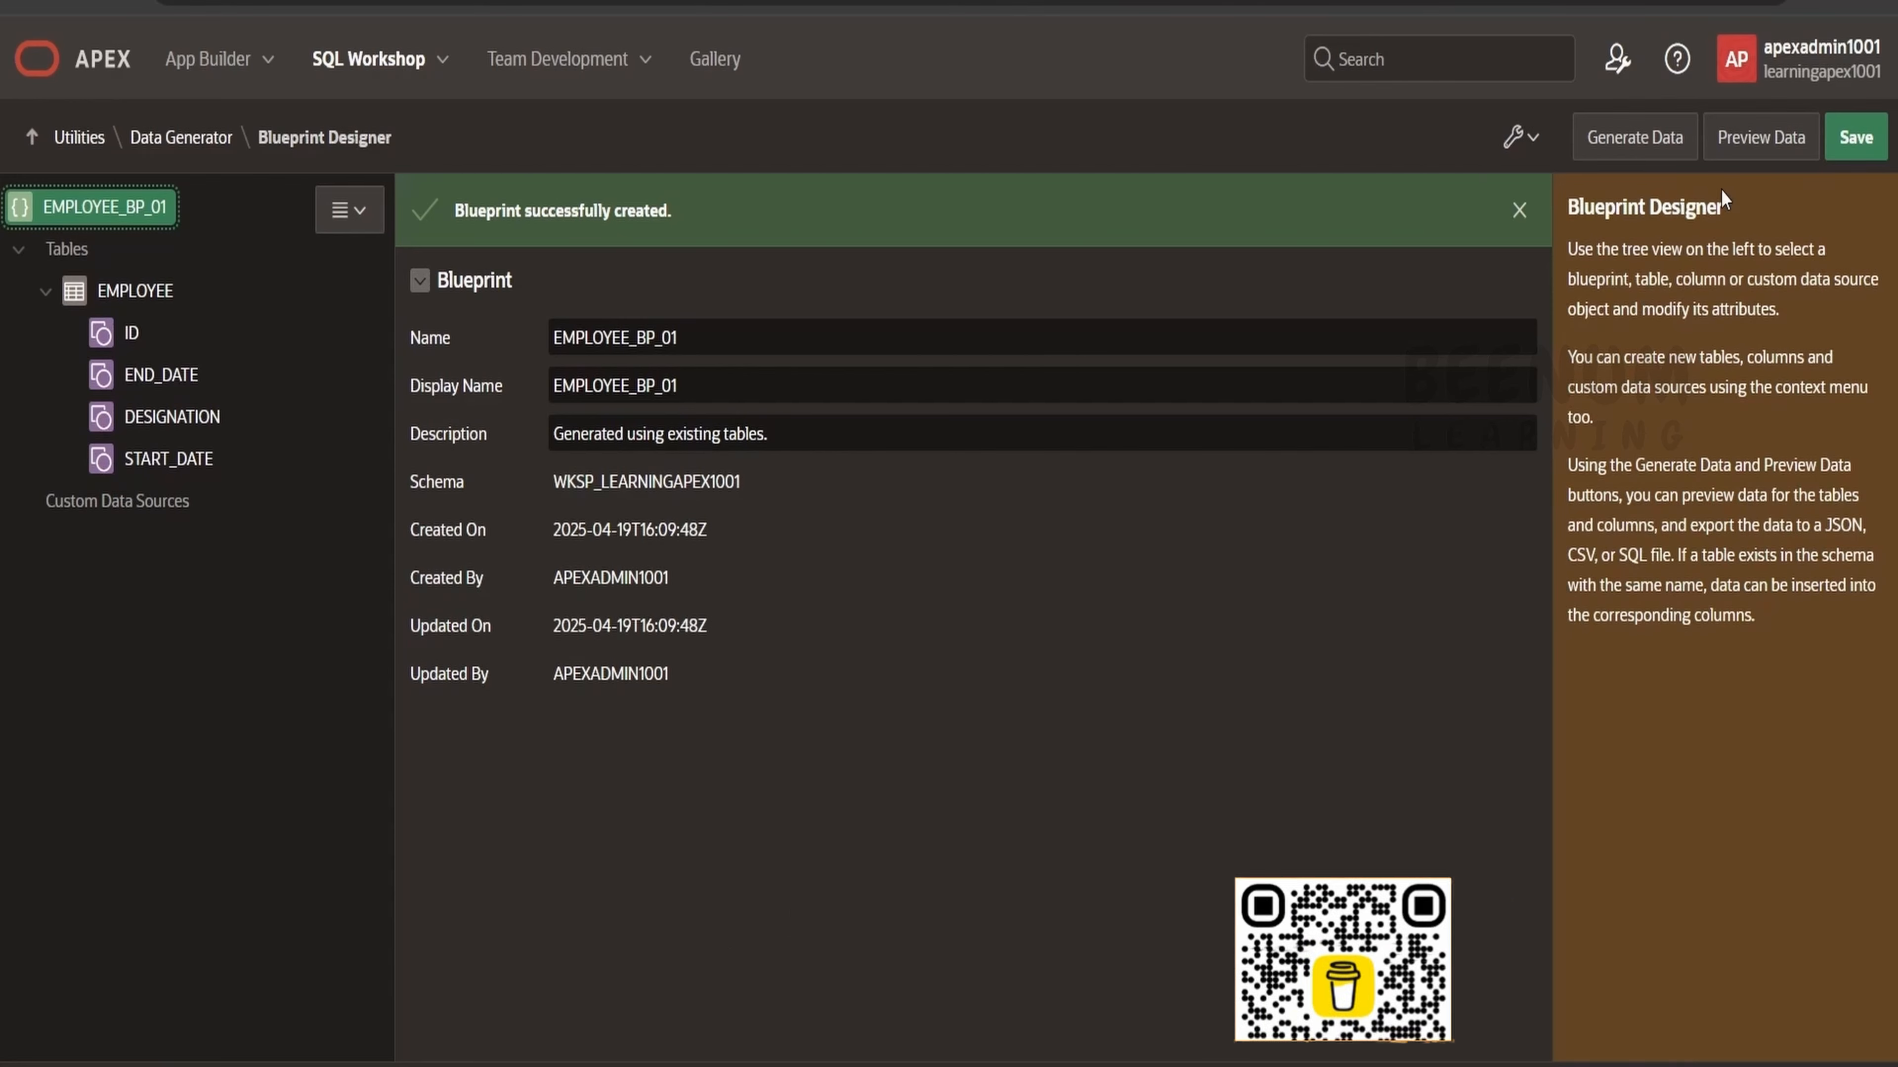
Preview the blueprint data with a preview size of 15 rows, then close the preview.
{"action": "left_click", "coordinate": [1744, 141]}
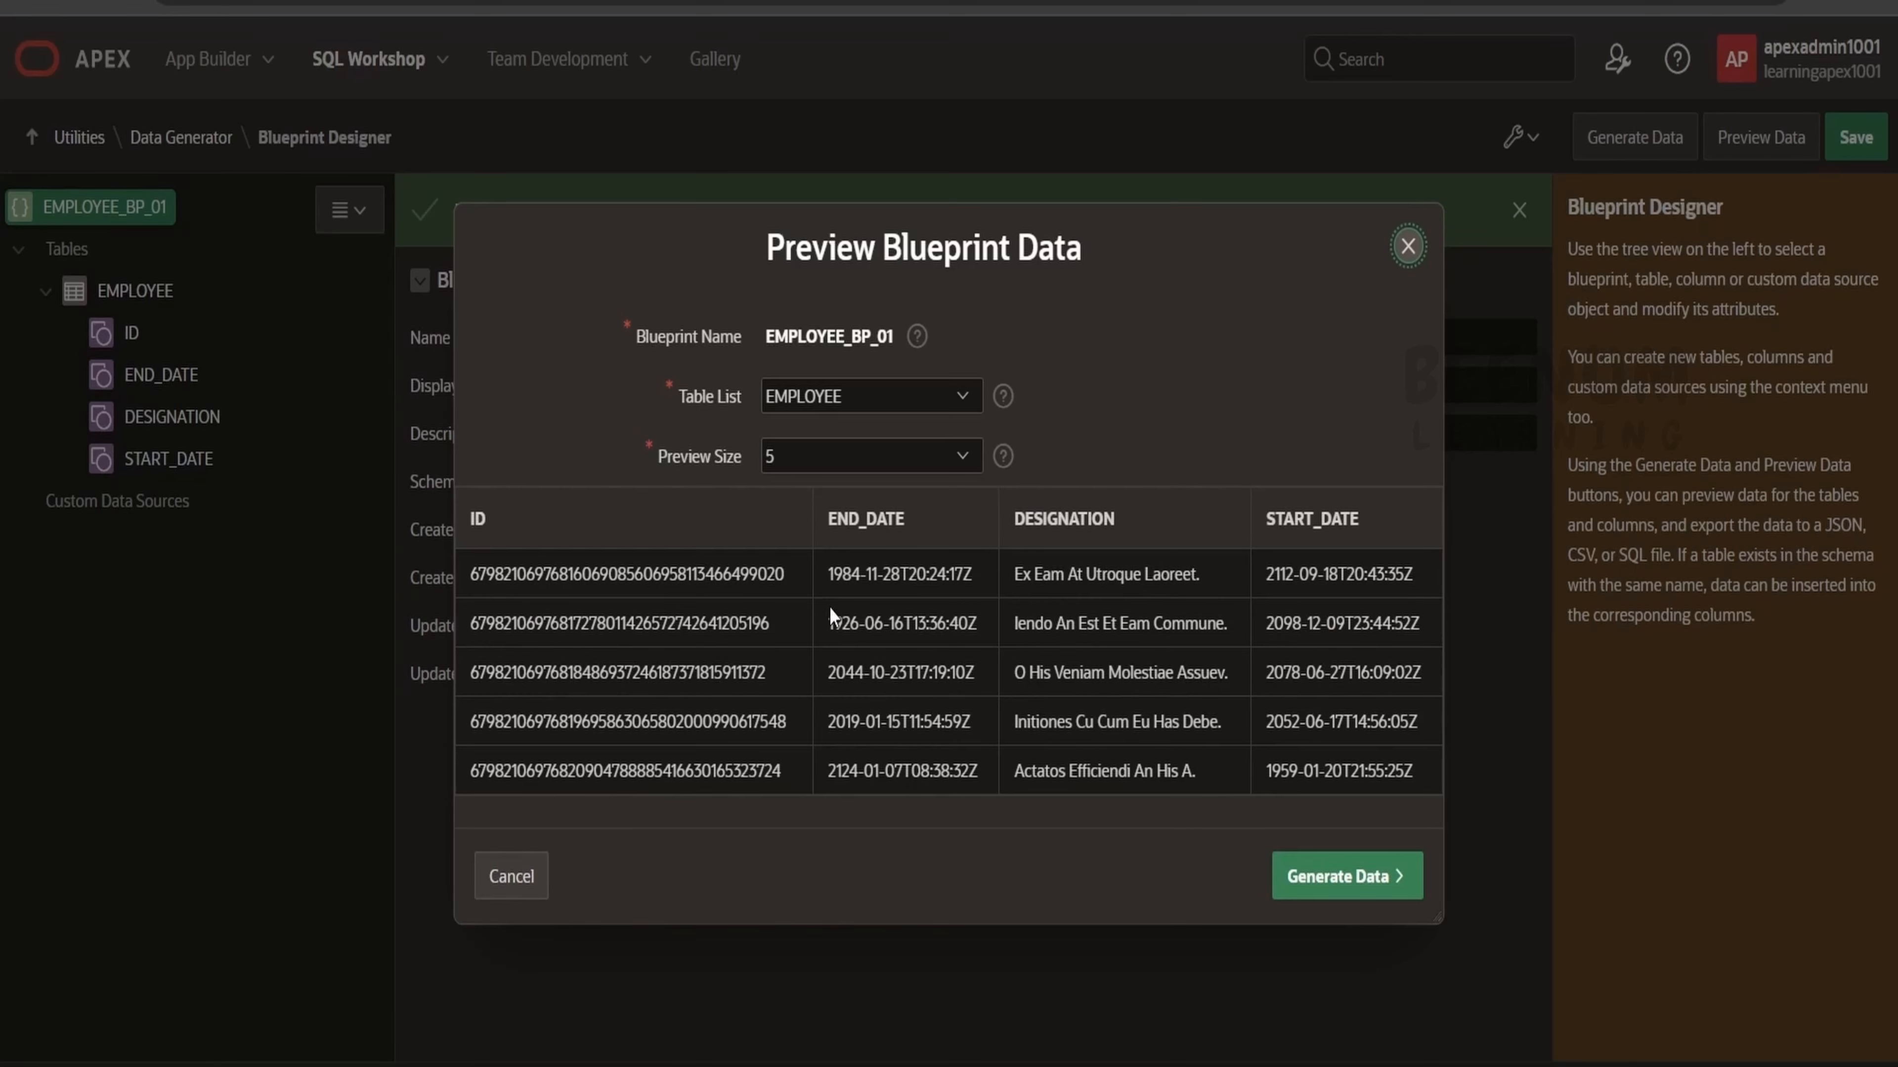
{"action": "left_click", "coordinate": [942, 456]}
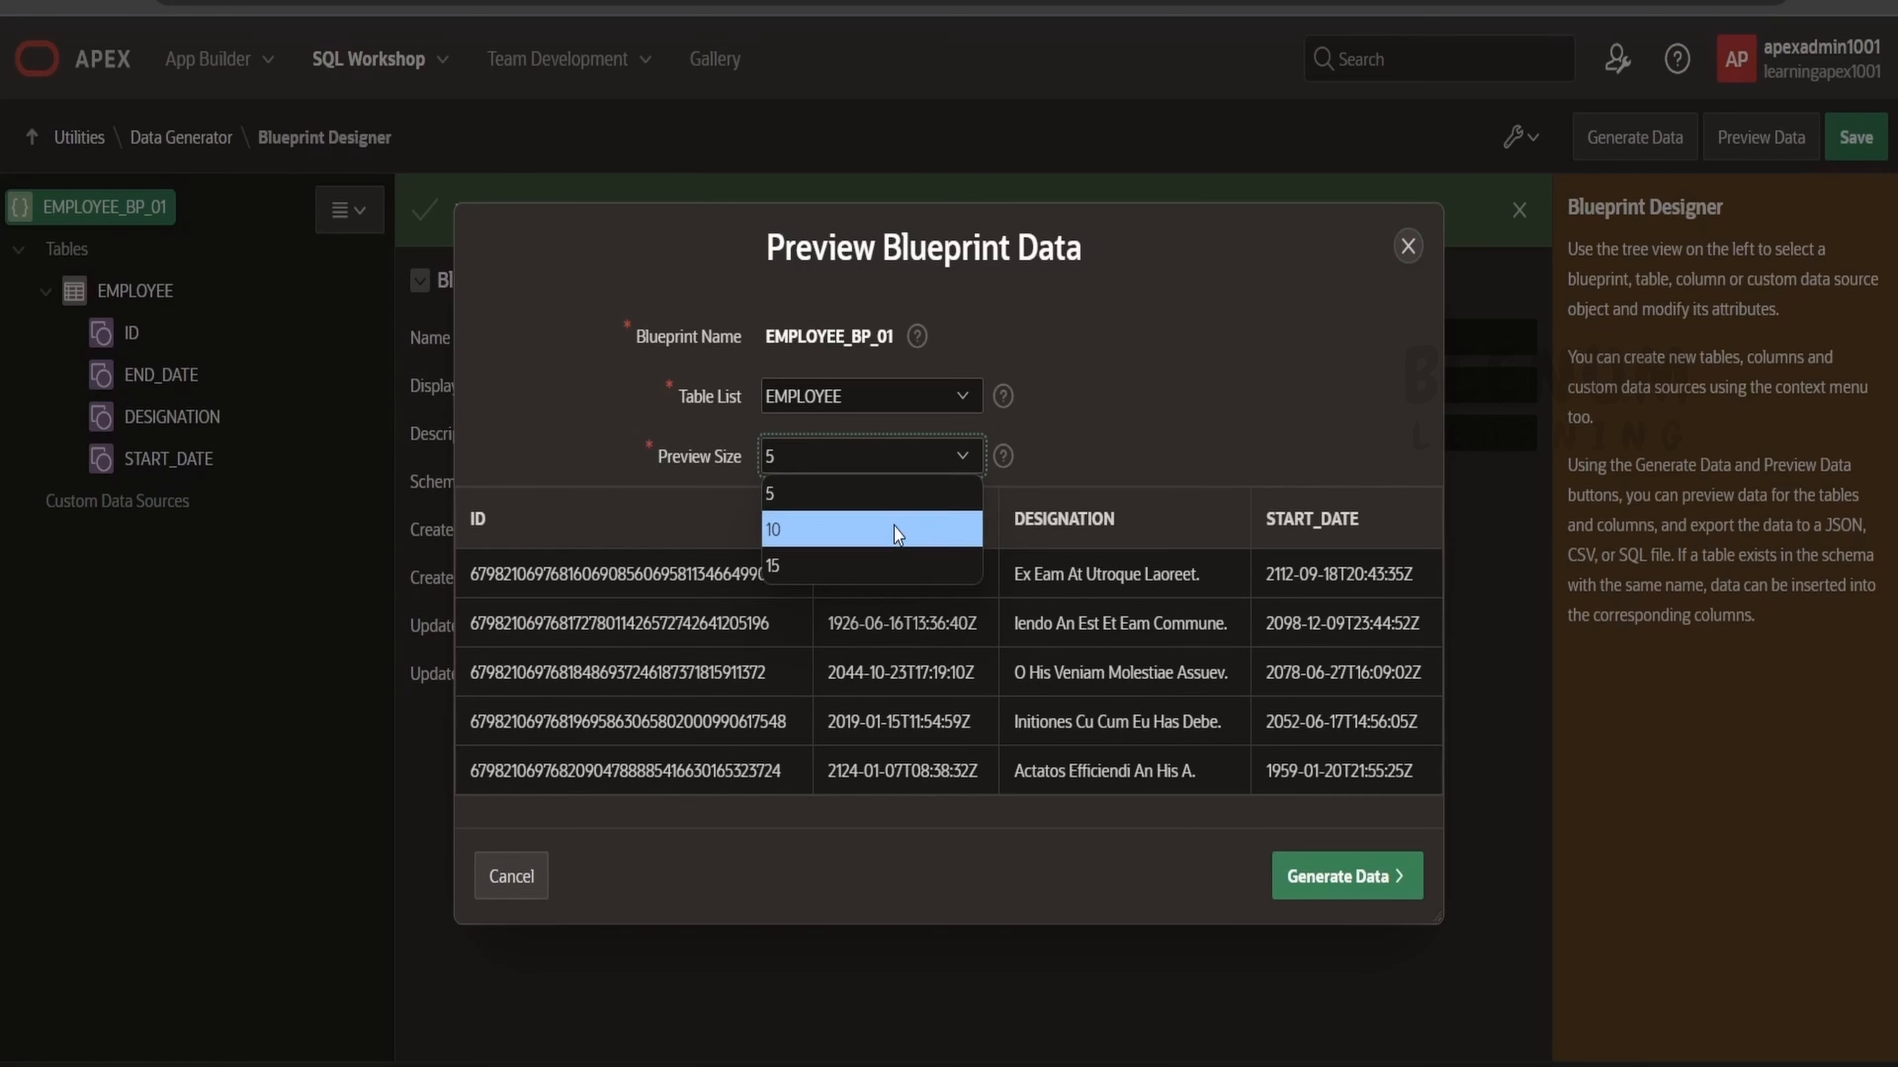
{"action": "left_click", "coordinate": [883, 554]}
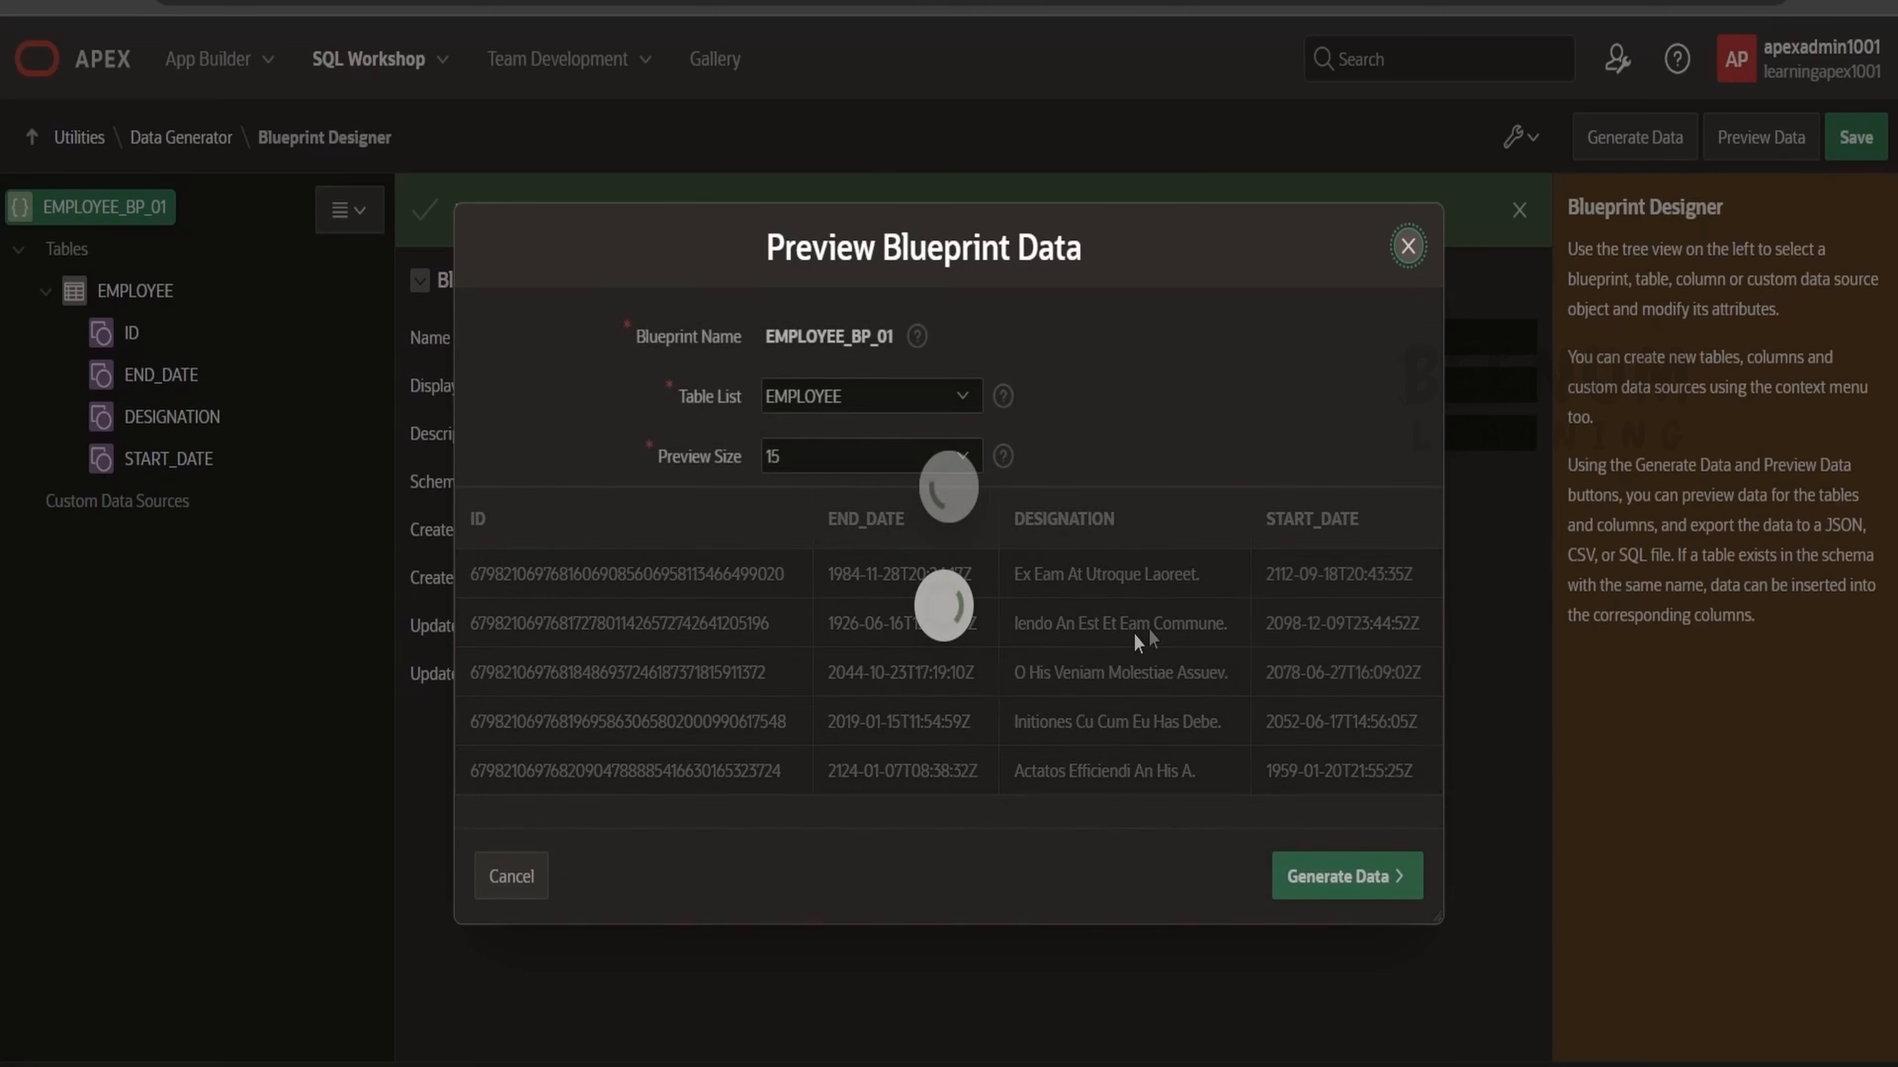
{"action": "scroll", "coordinate": [1149, 628], "scroll_direction": "down", "scroll_amount": 5}
{"action": "scroll", "coordinate": [1150, 629], "scroll_direction": "up", "scroll_amount": 5}
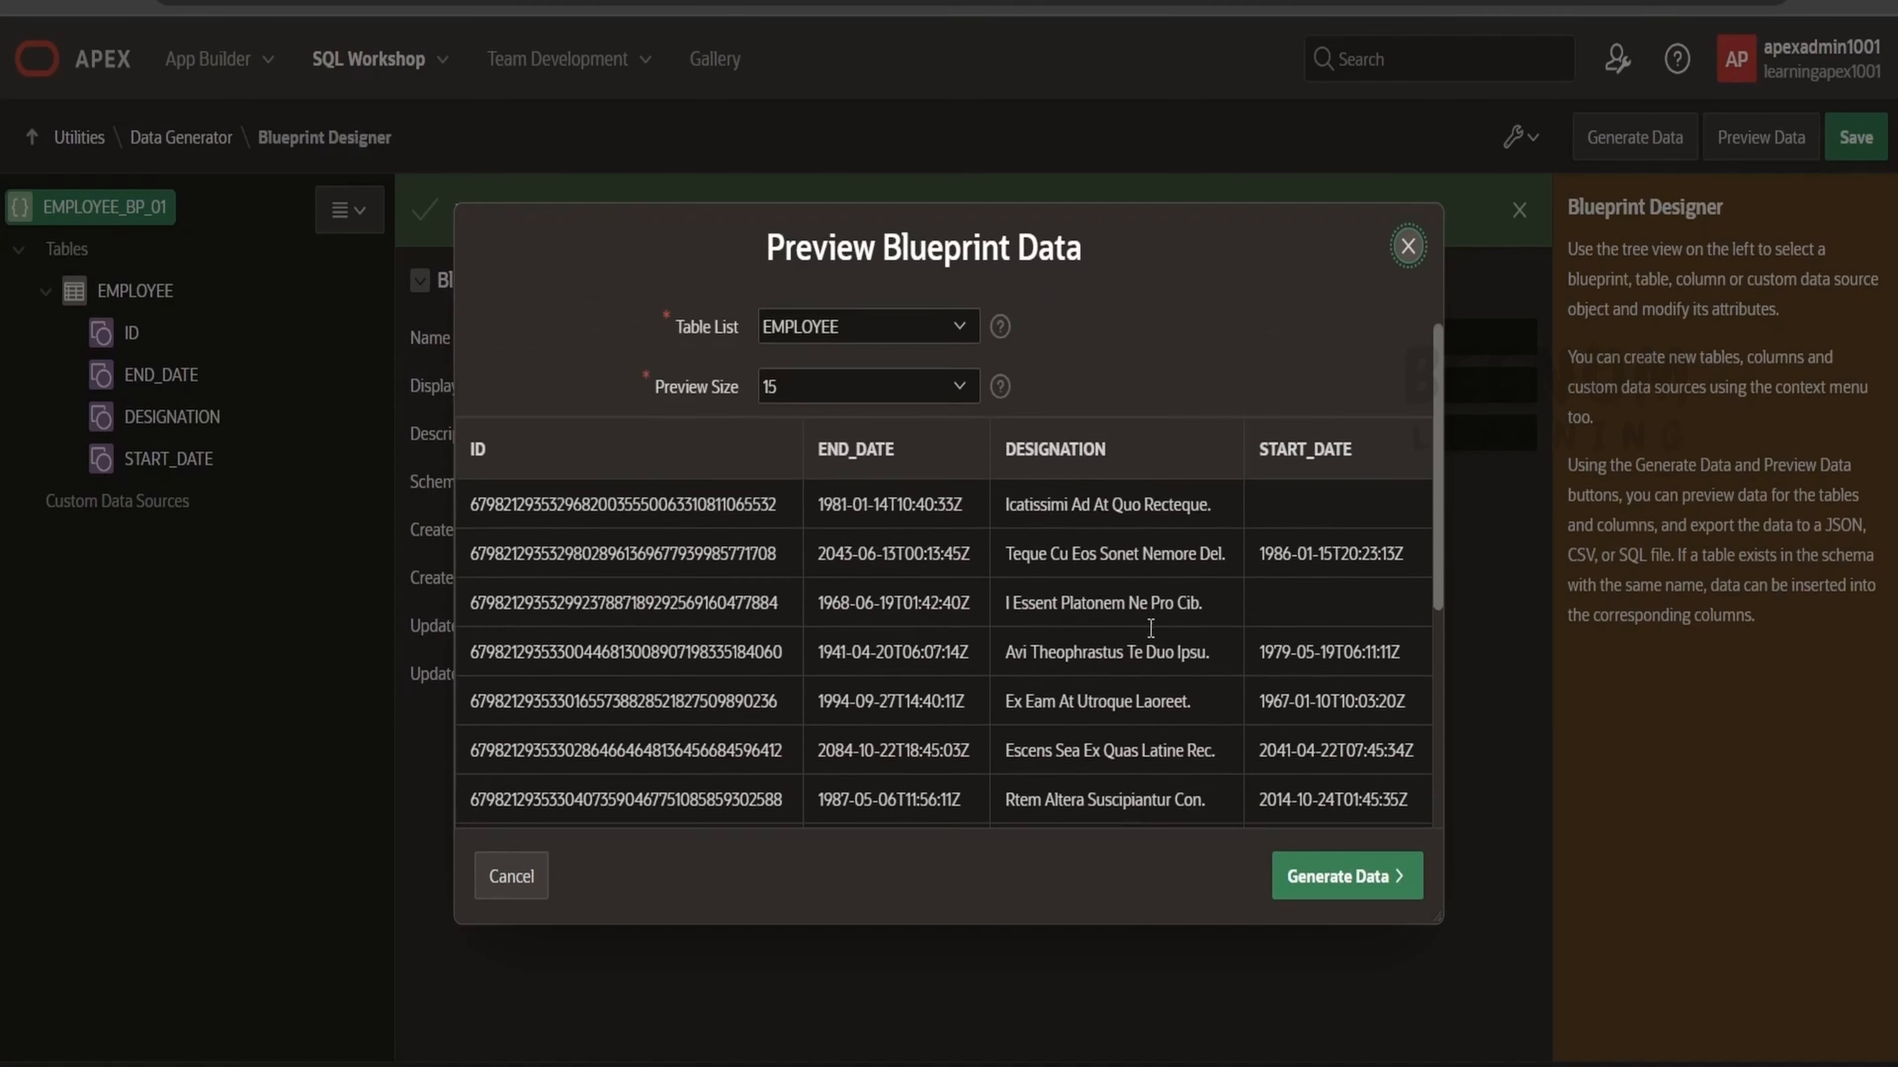
{"action": "scroll", "coordinate": [1151, 628], "scroll_direction": "up", "scroll_amount": 1}
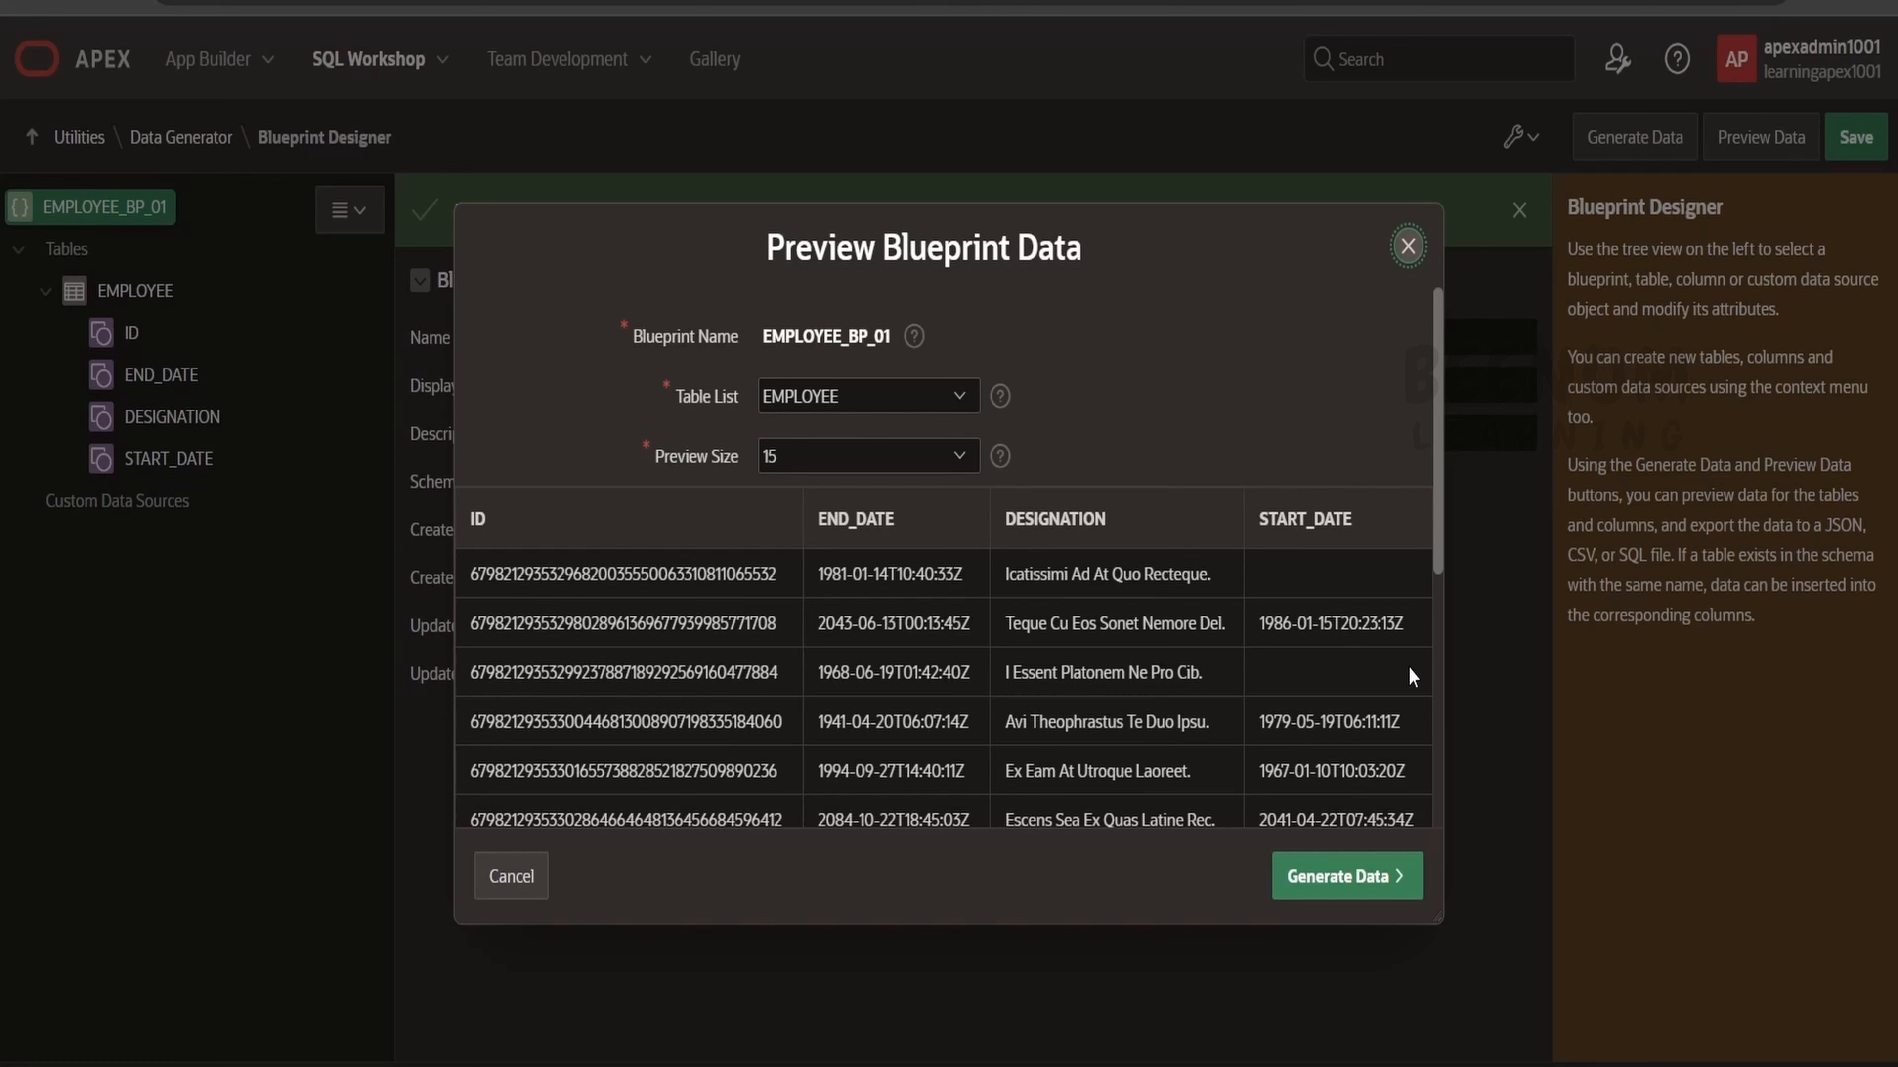
{"action": "left_click", "coordinate": [1408, 246]}
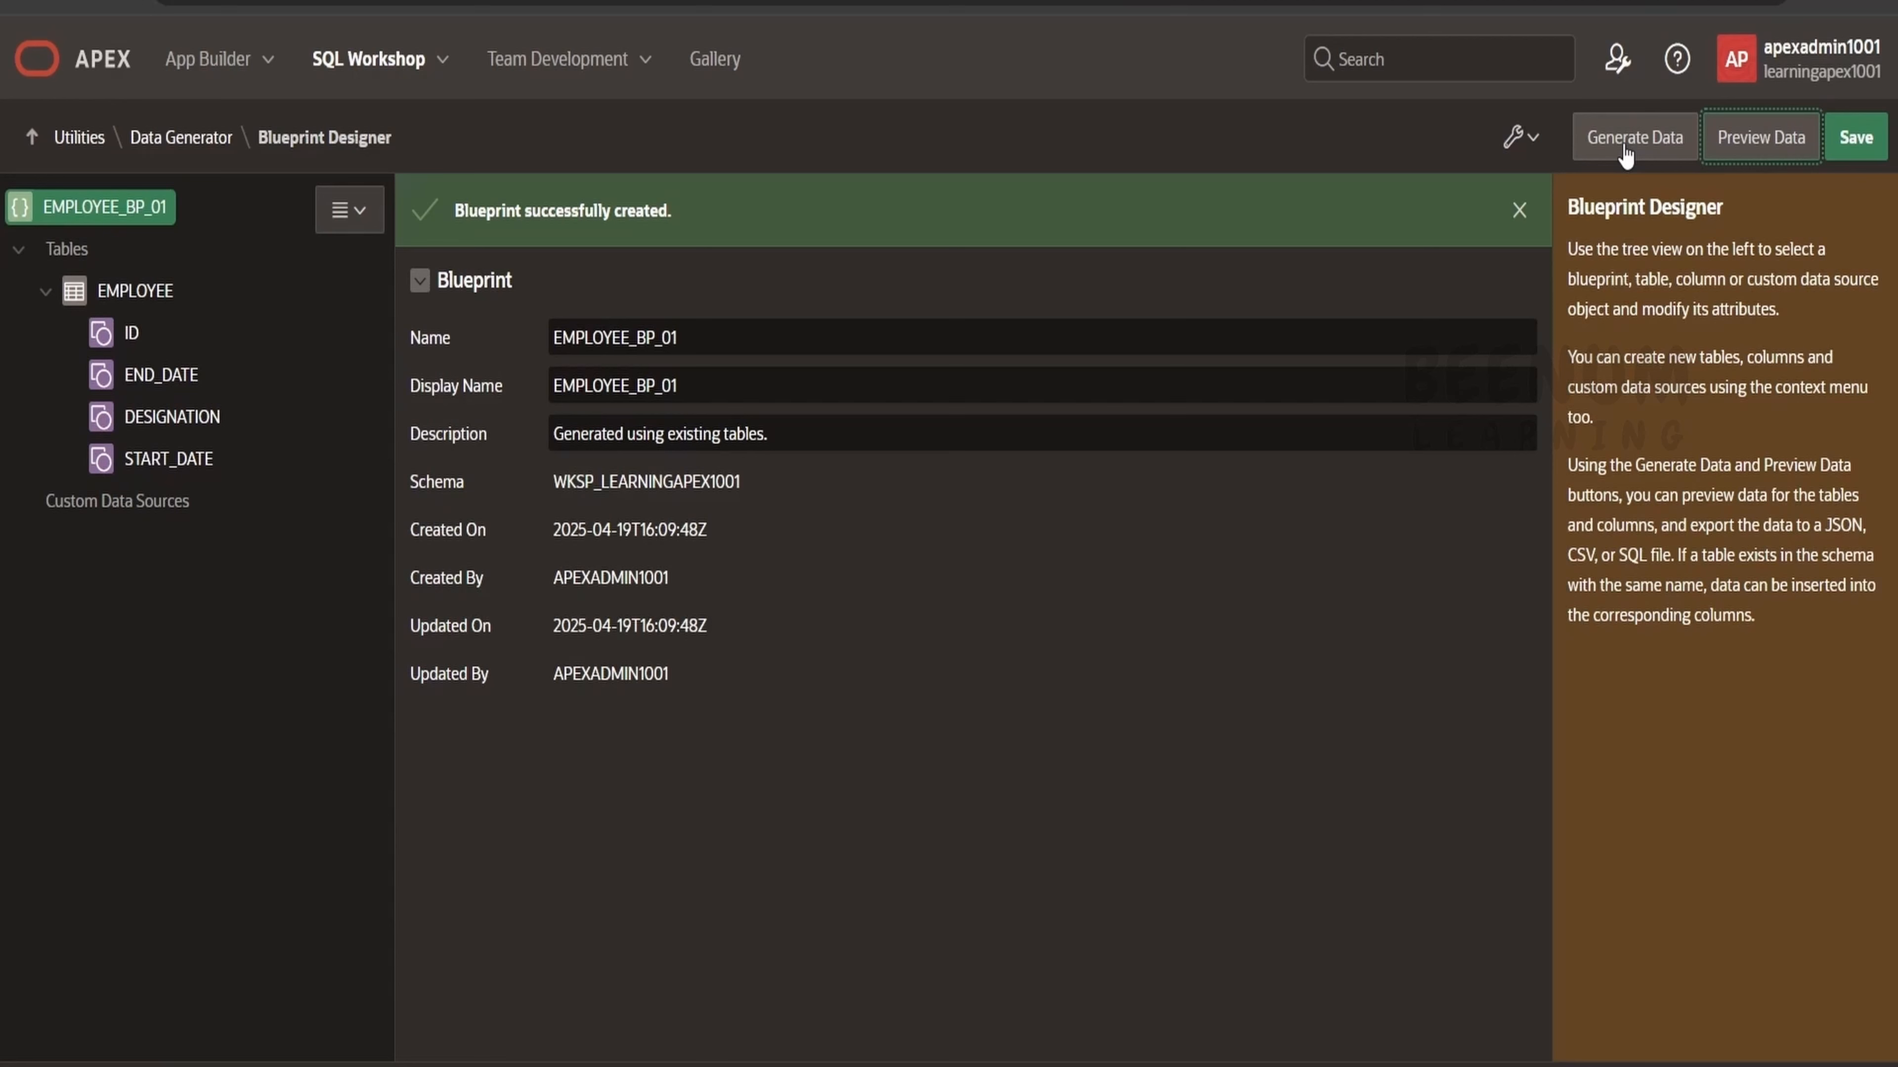
Generate blueprint data into the database using Insert Into with 2x row scaling, then close the dialog.
{"action": "left_click", "coordinate": [1544, 147]}
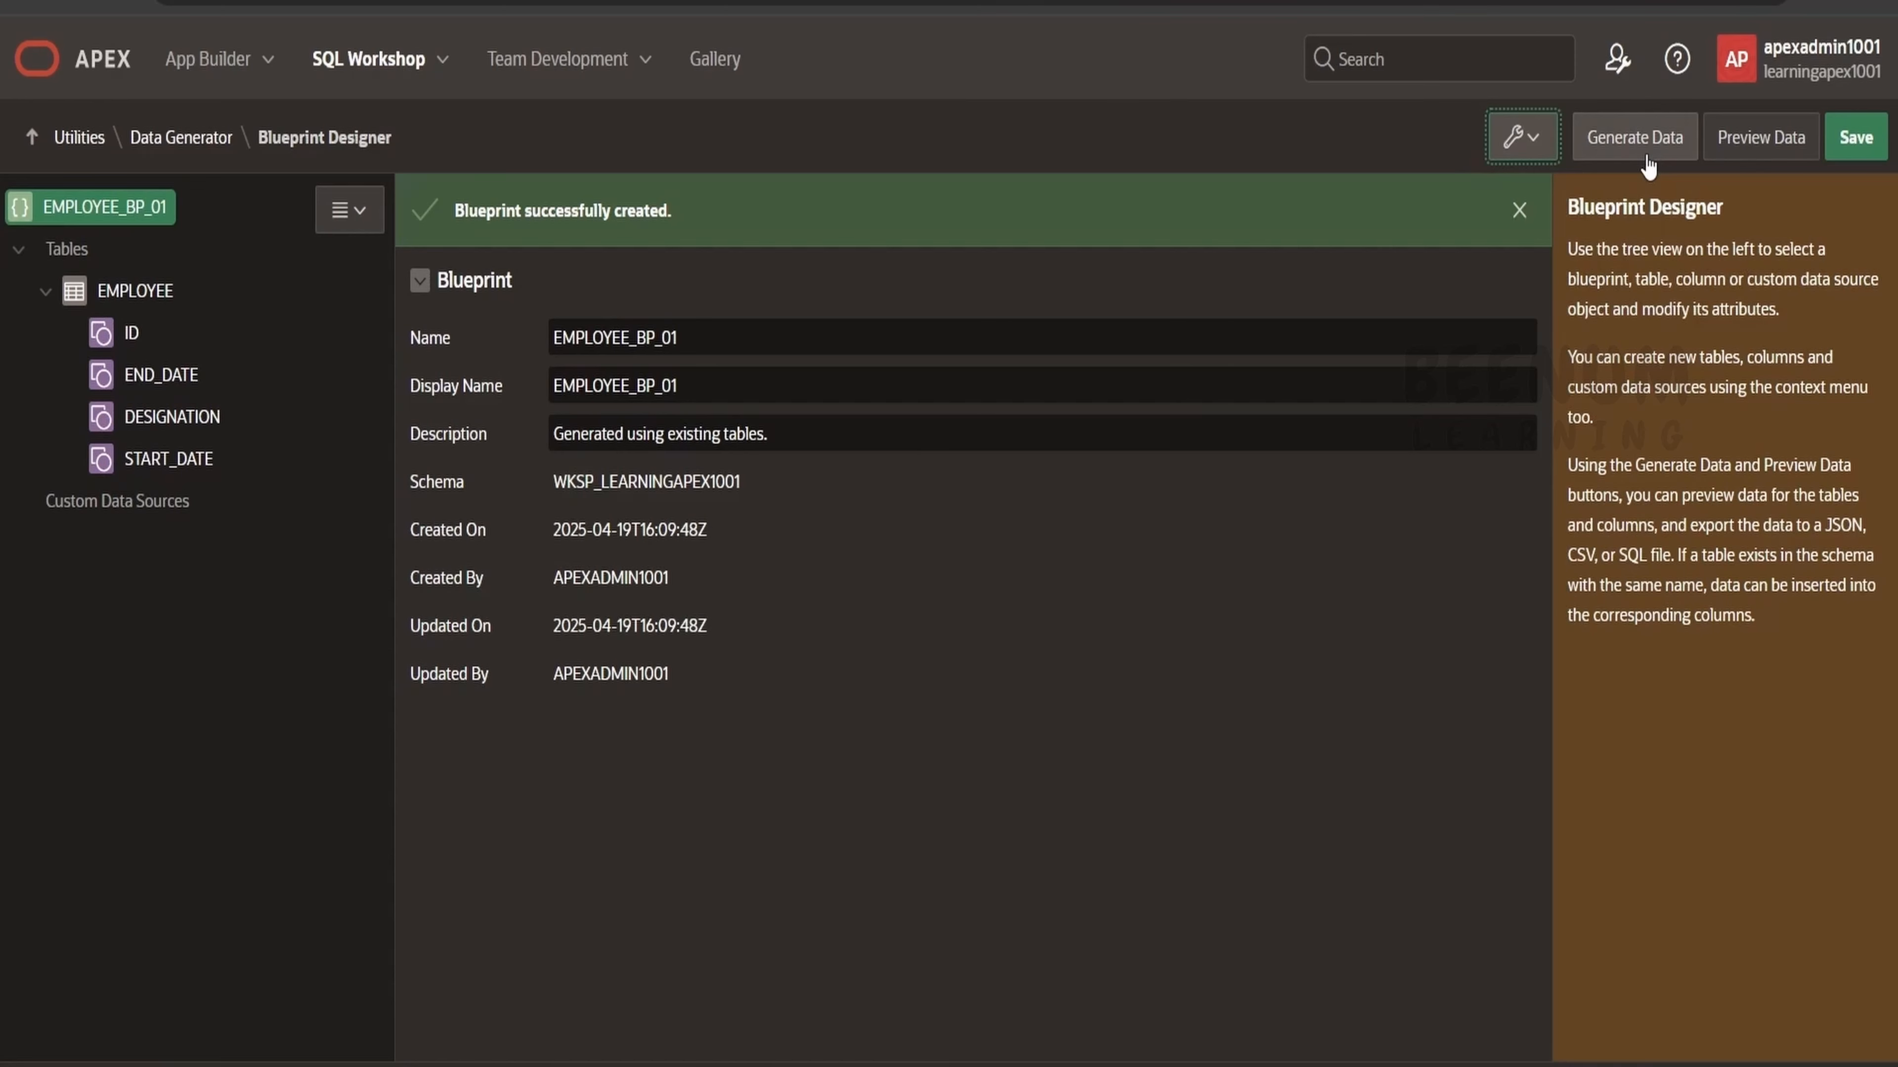
{"action": "left_click", "coordinate": [1635, 139]}
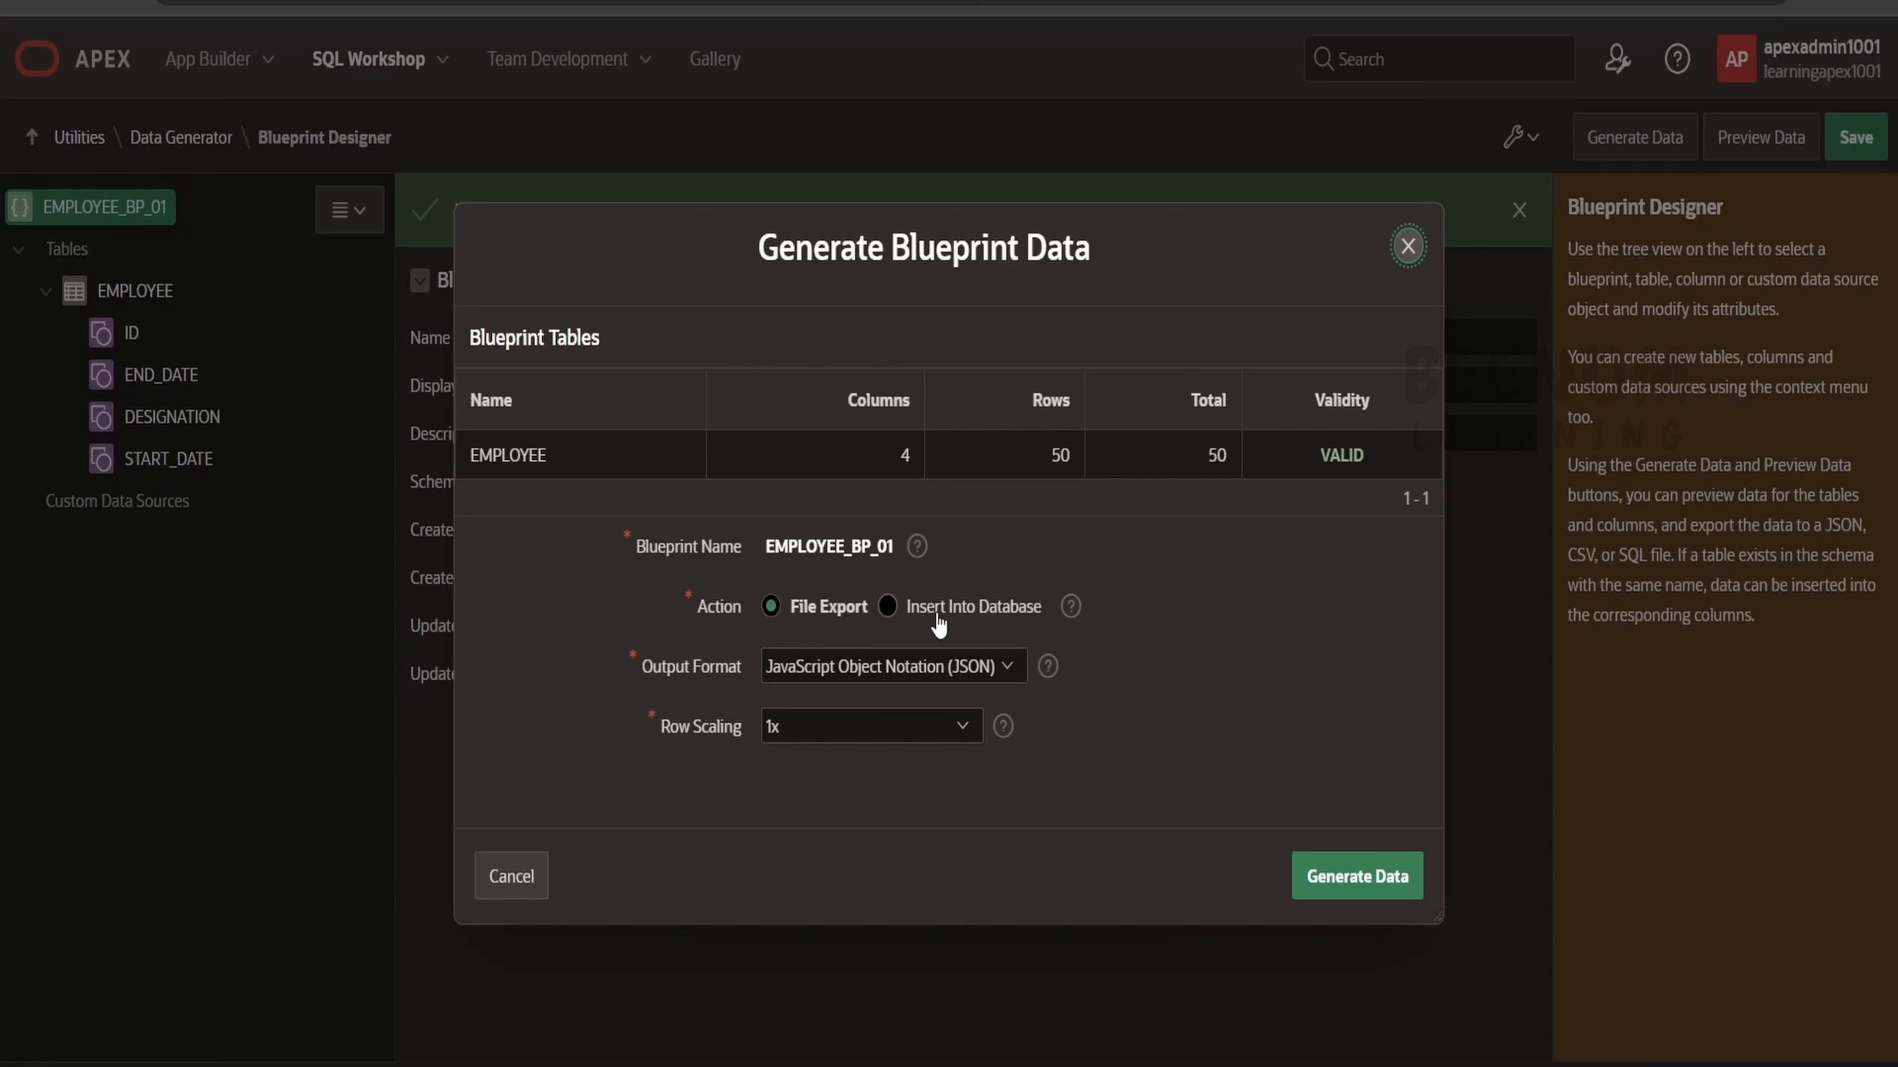
{"action": "double_click", "coordinate": [528, 457]}
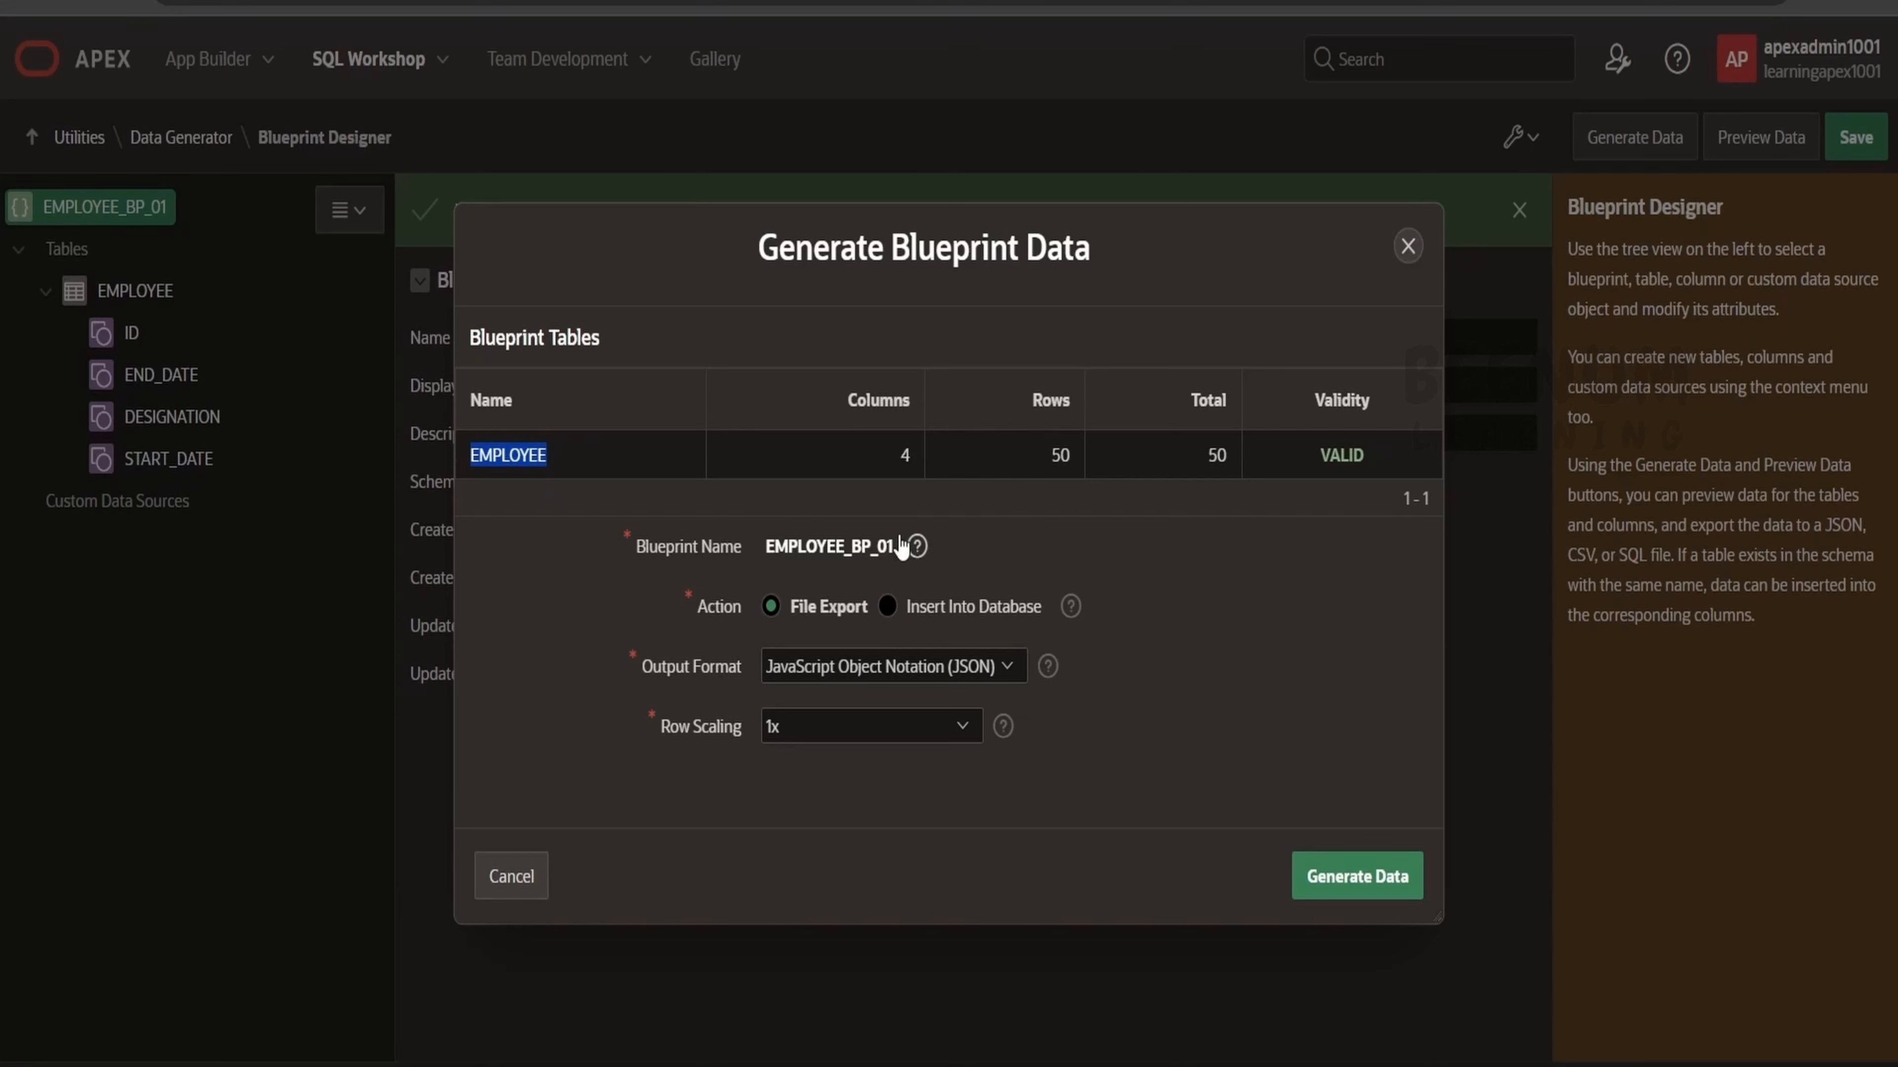
{"action": "left_click", "coordinate": [971, 607]}
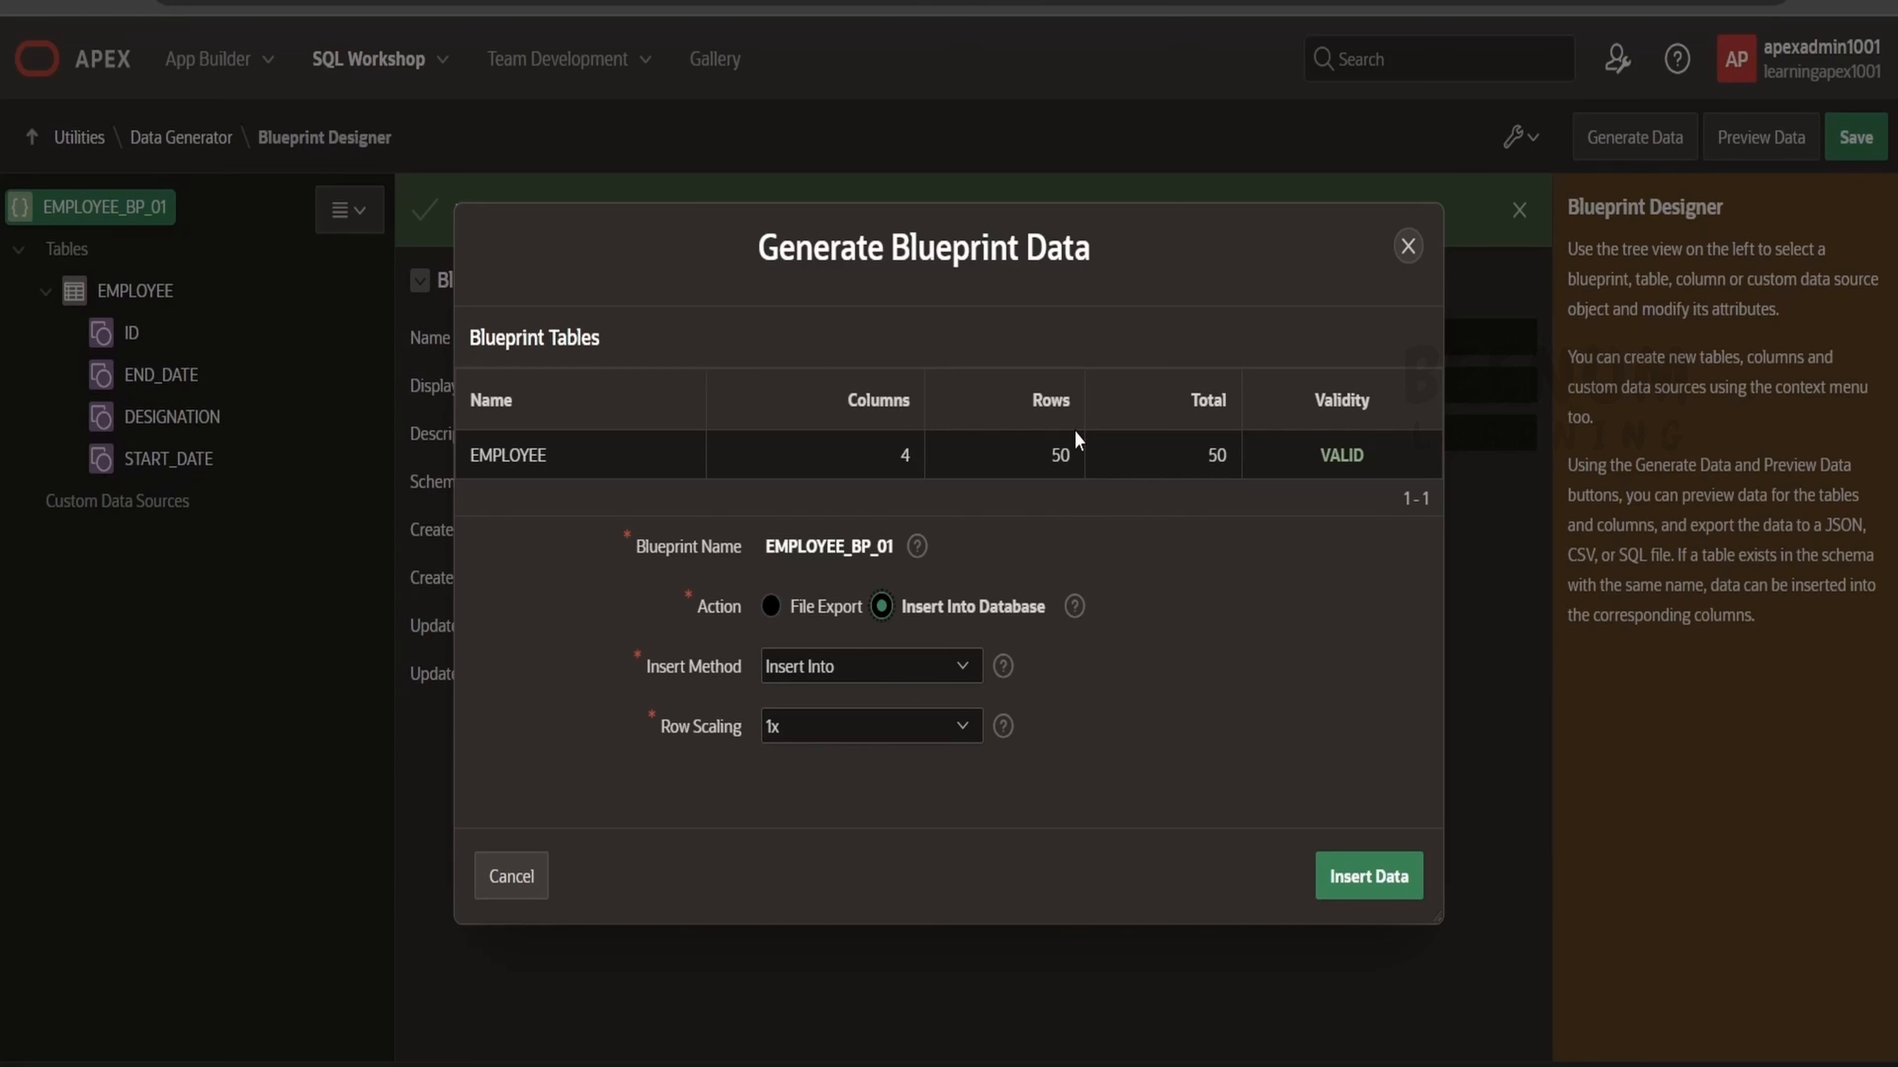
{"action": "left_click", "coordinate": [896, 740]}
{"action": "left_click", "coordinate": [774, 484]}
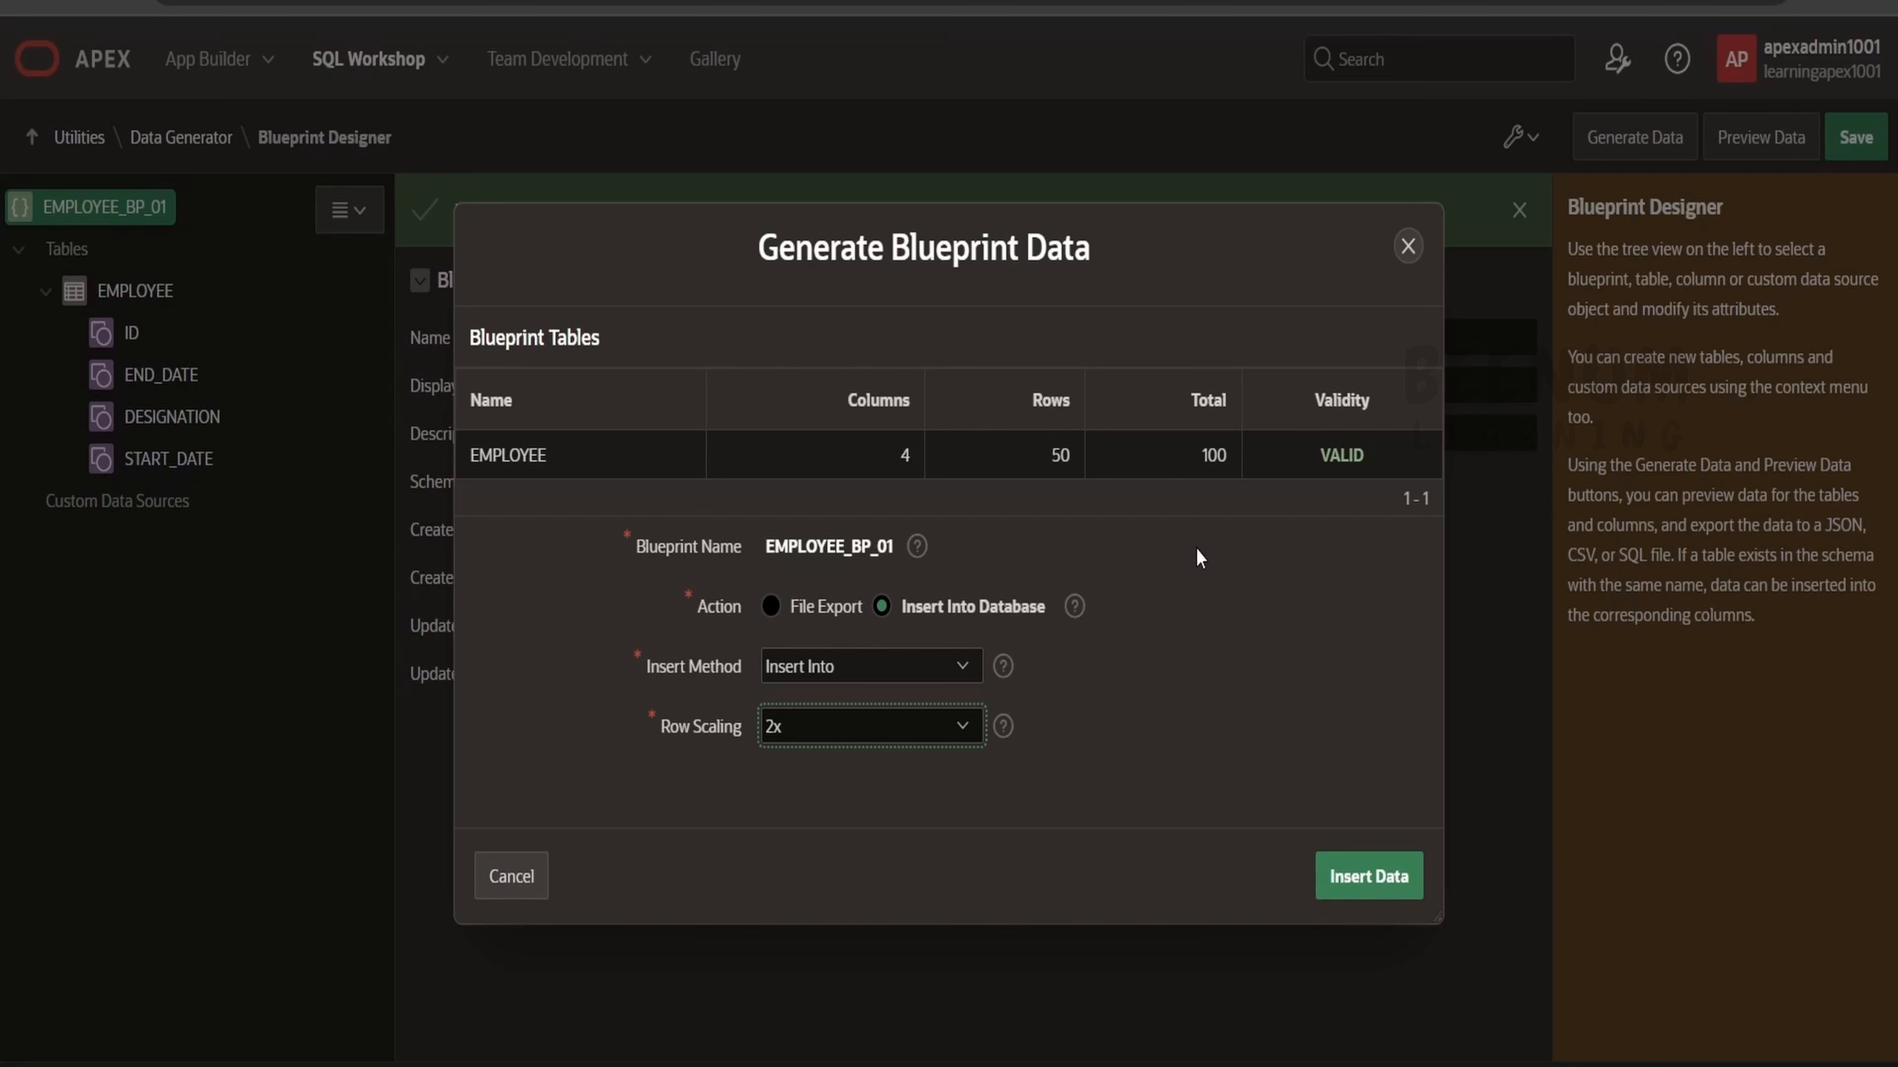
{"action": "left_click", "coordinate": [1366, 882]}
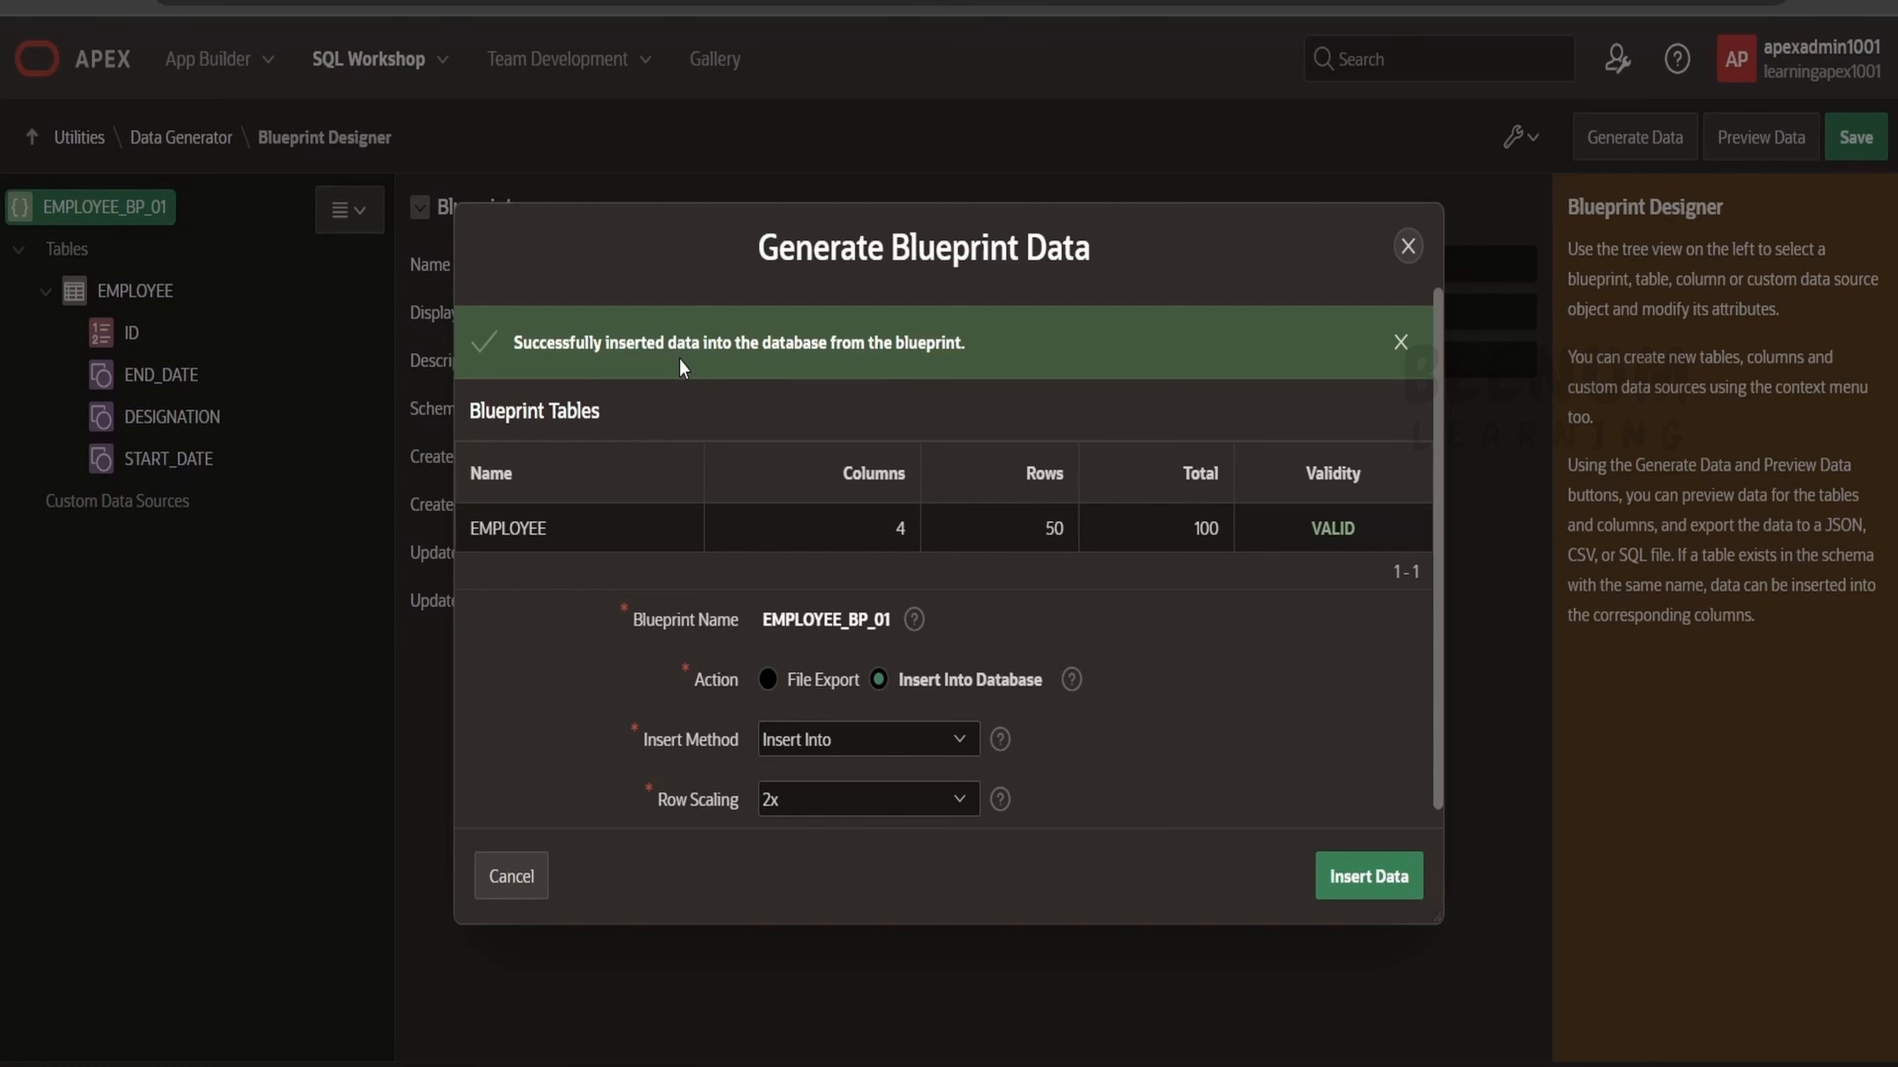
{"action": "left_click", "coordinate": [1407, 246]}
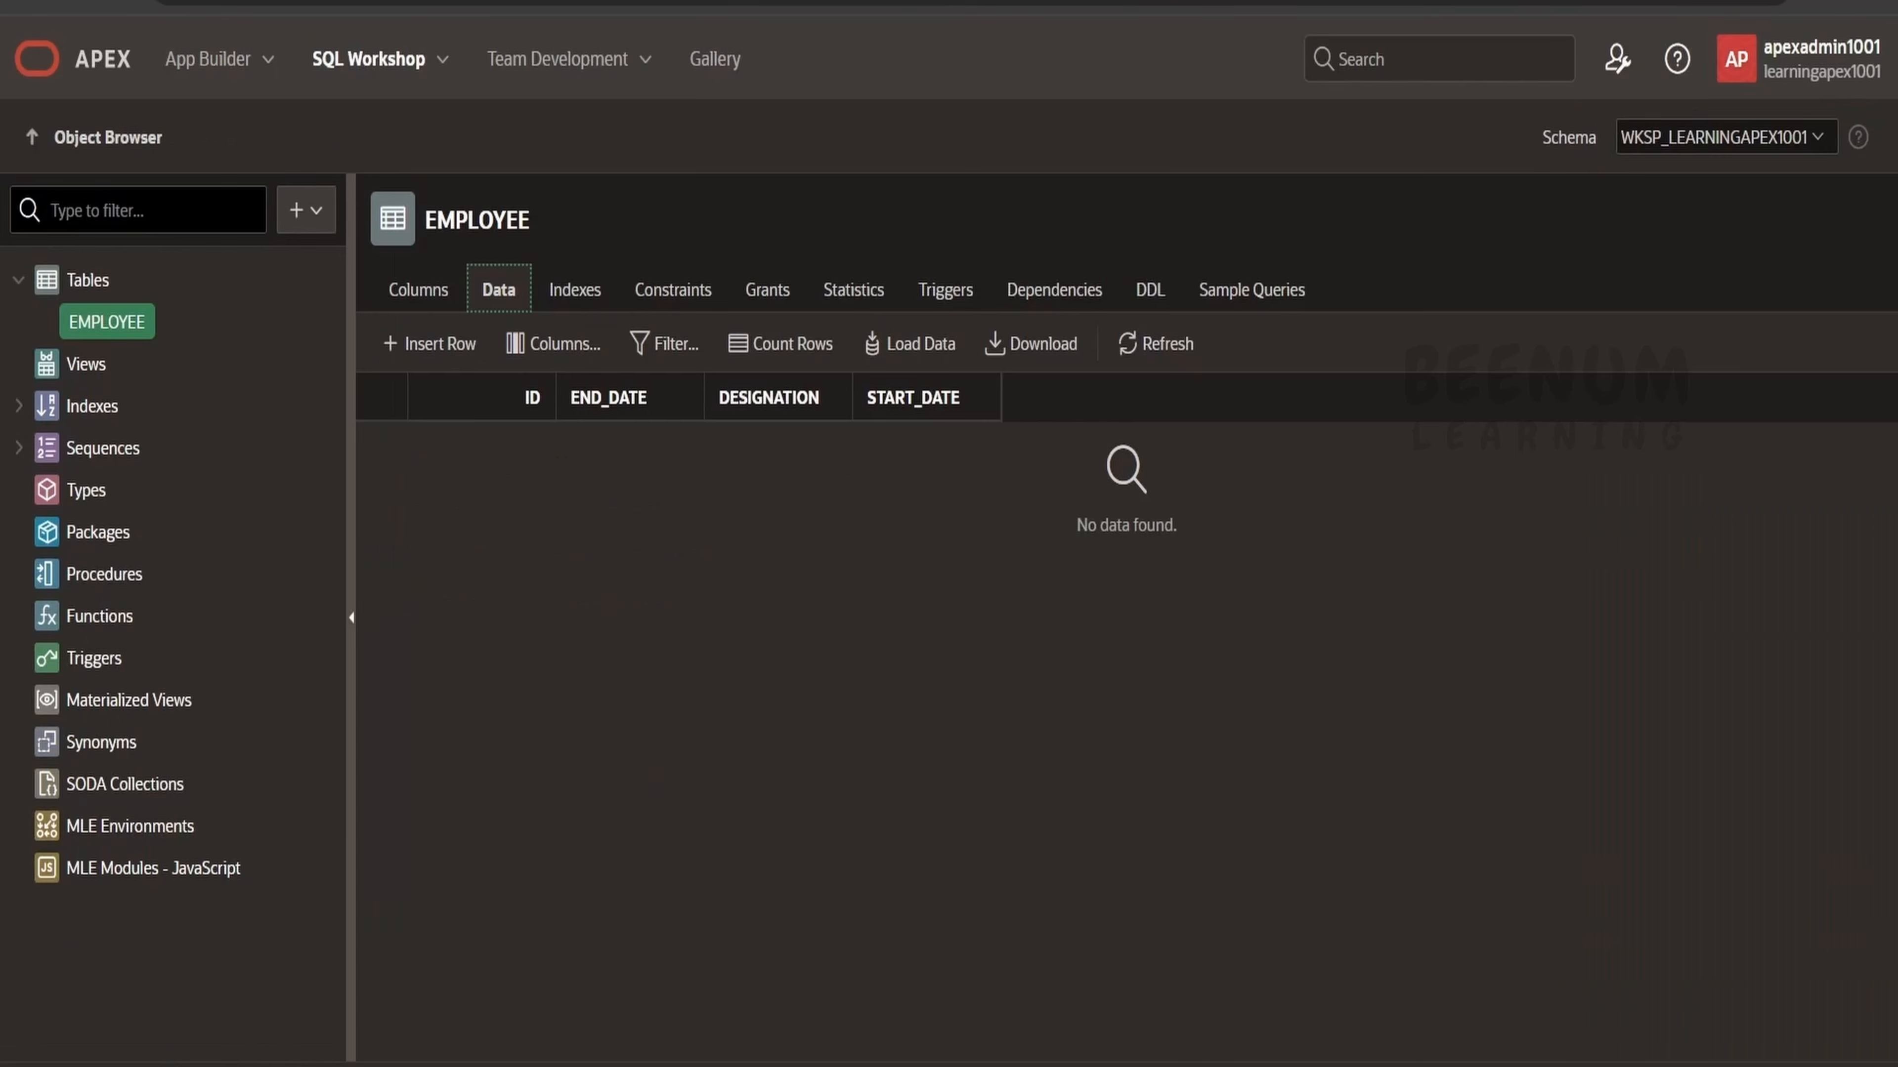
Open the EMPLOYEE table's data in Object Browser and scroll through the generated rows.
{"action": "left_click", "coordinate": [106, 64]}
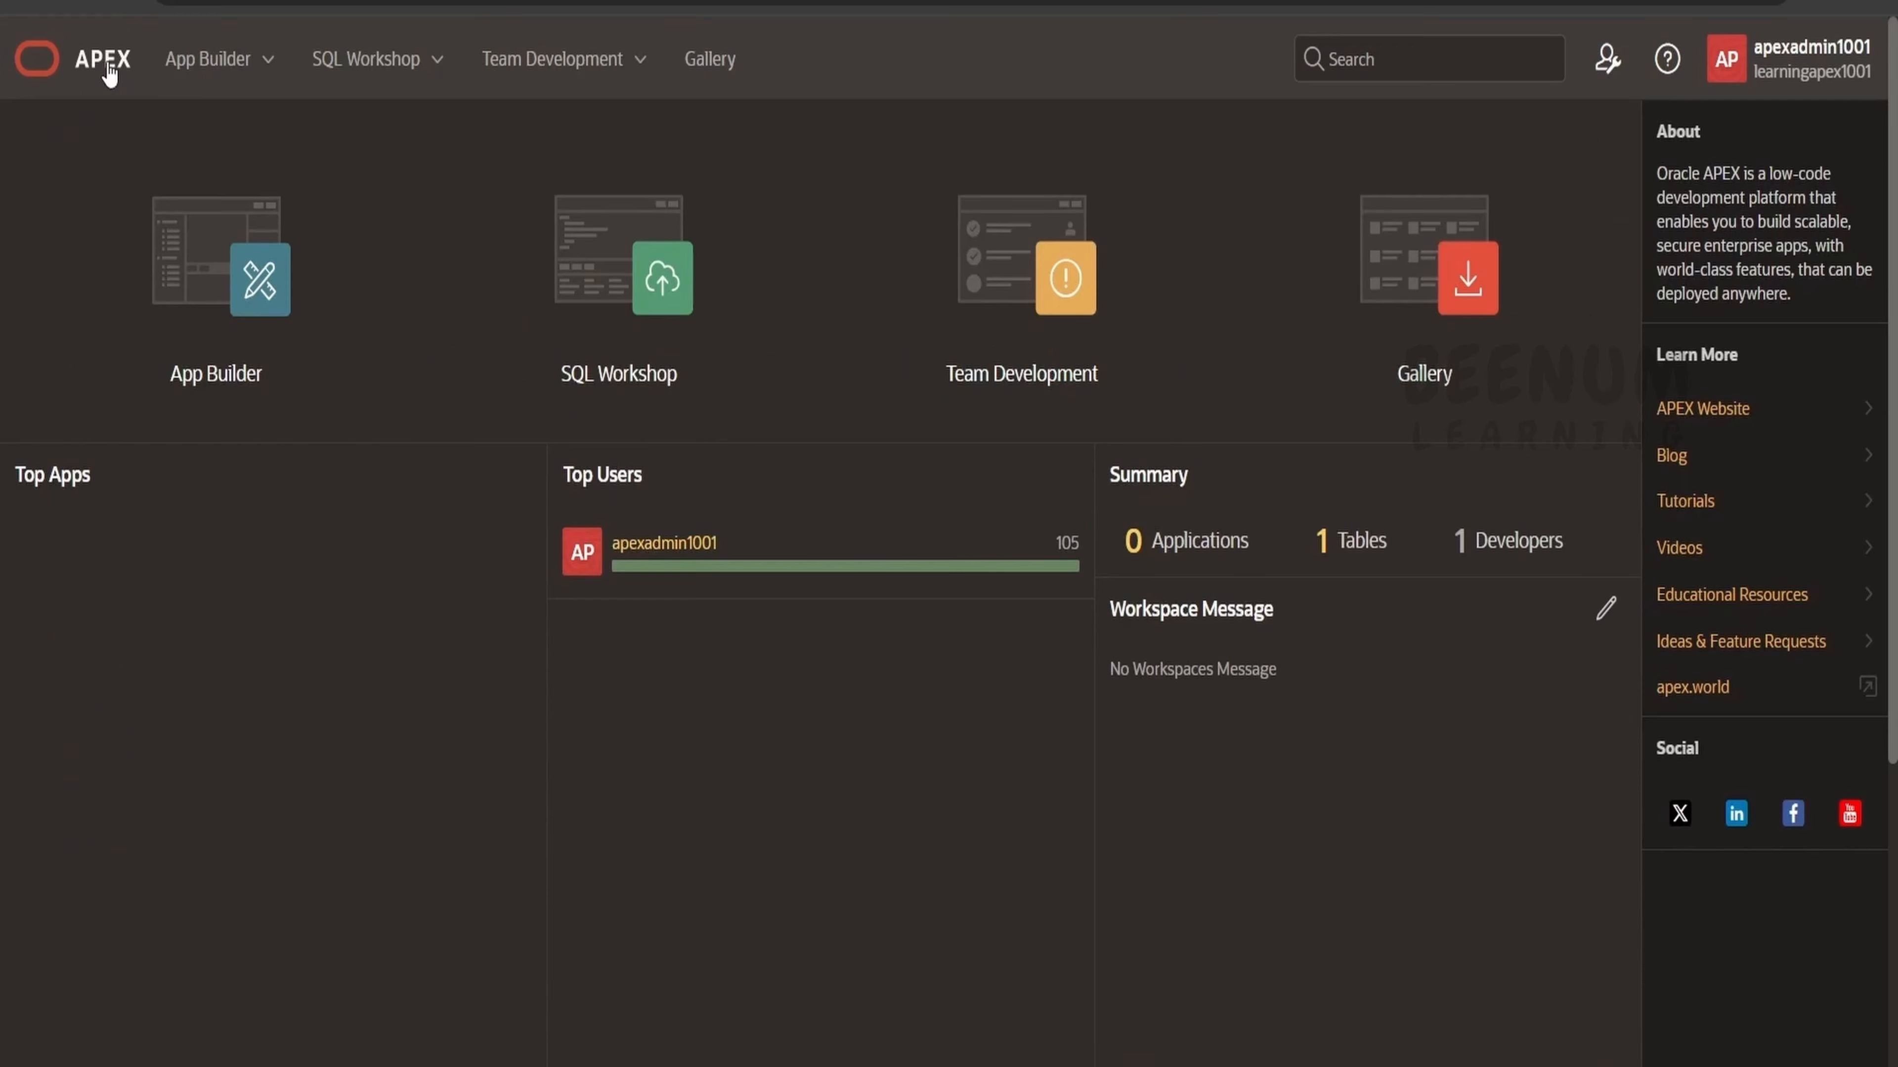
{"action": "left_click", "coordinate": [354, 64]}
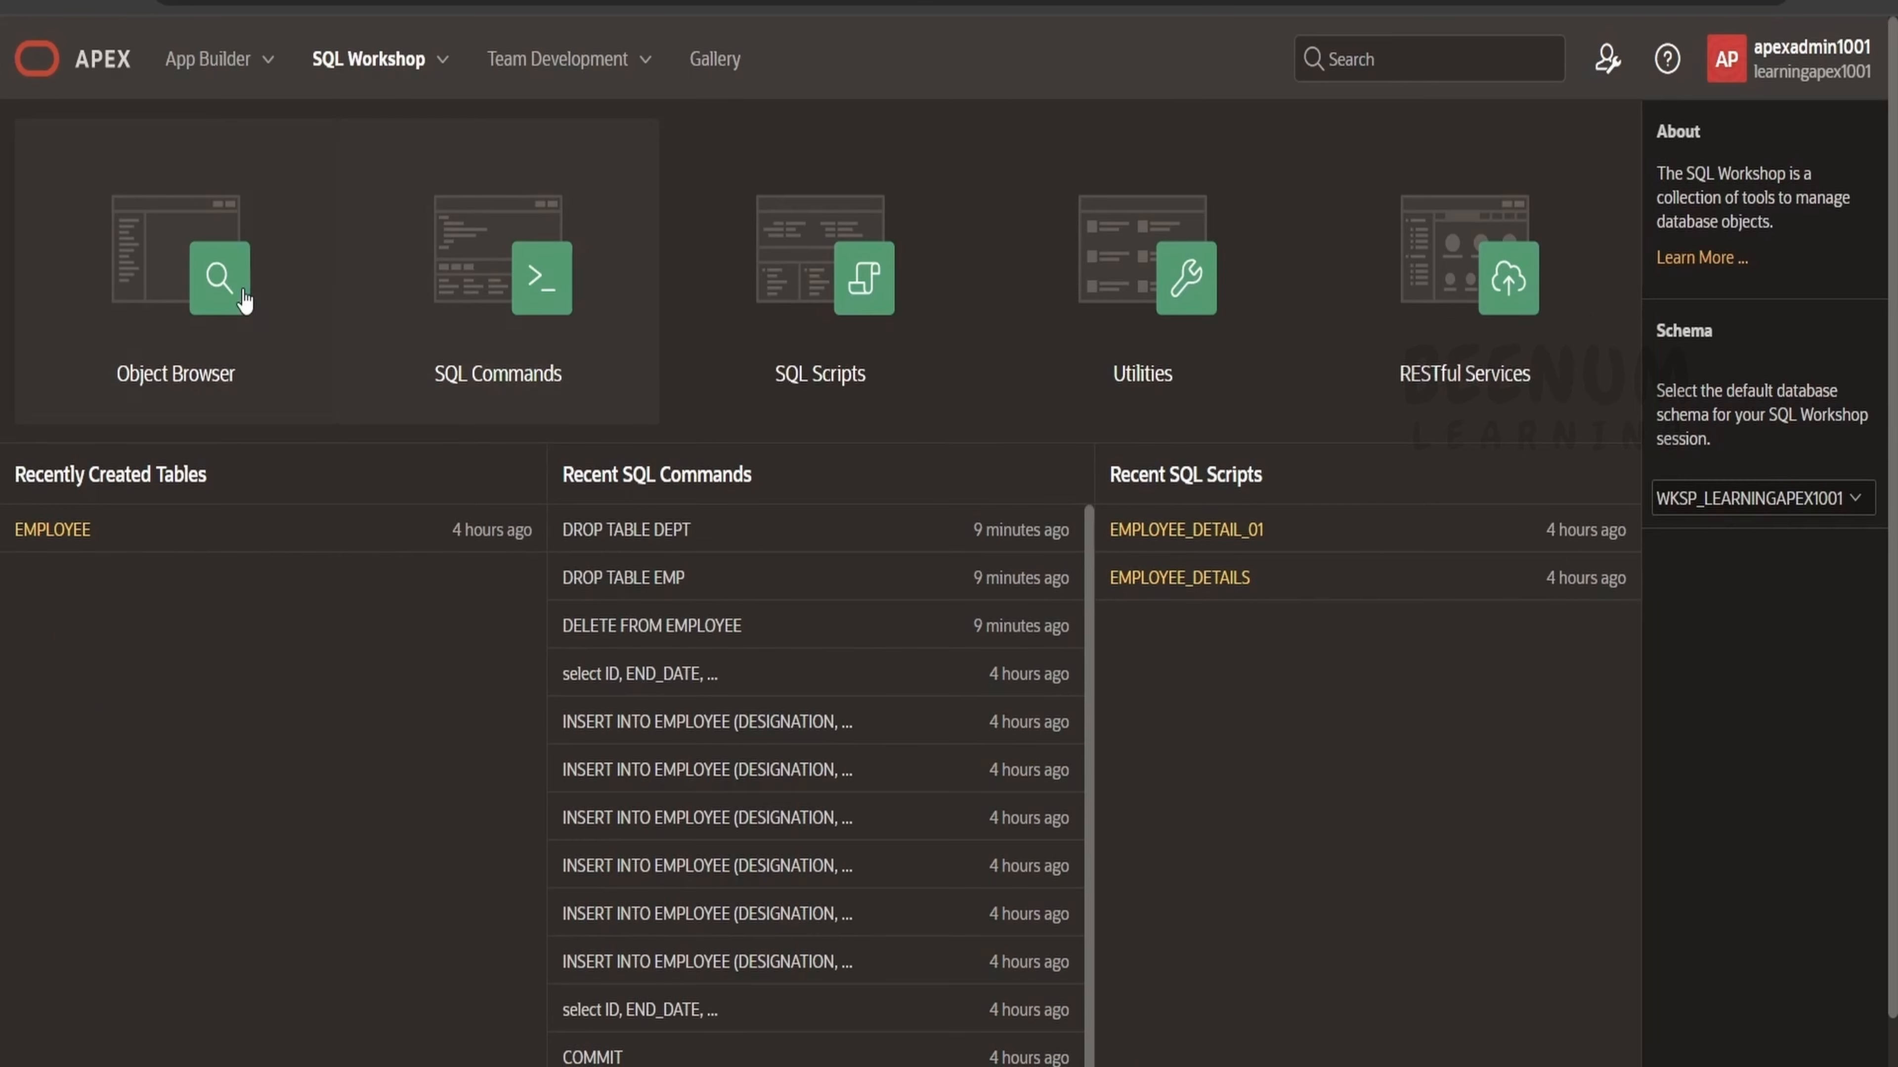
{"action": "left_click", "coordinate": [203, 284]}
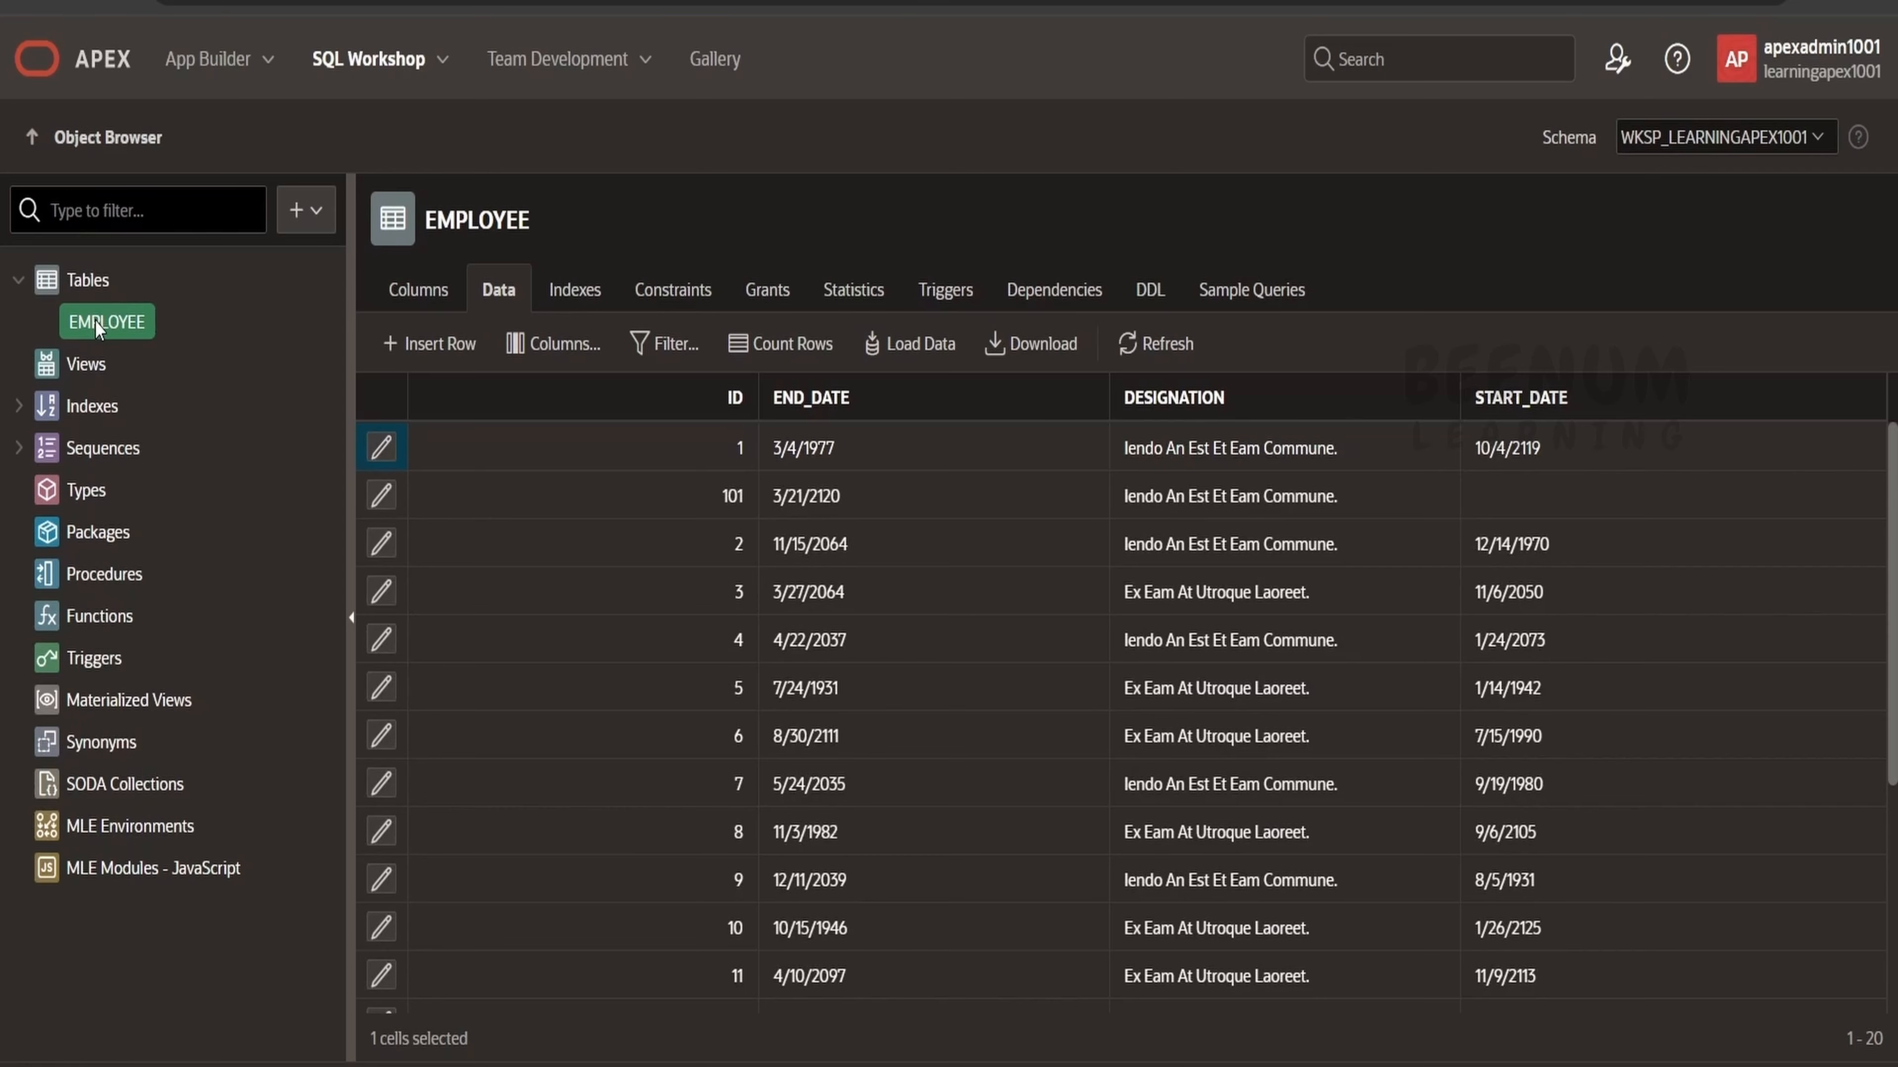
{"action": "scroll", "coordinate": [759, 643], "scroll_direction": "down", "scroll_amount": 20}
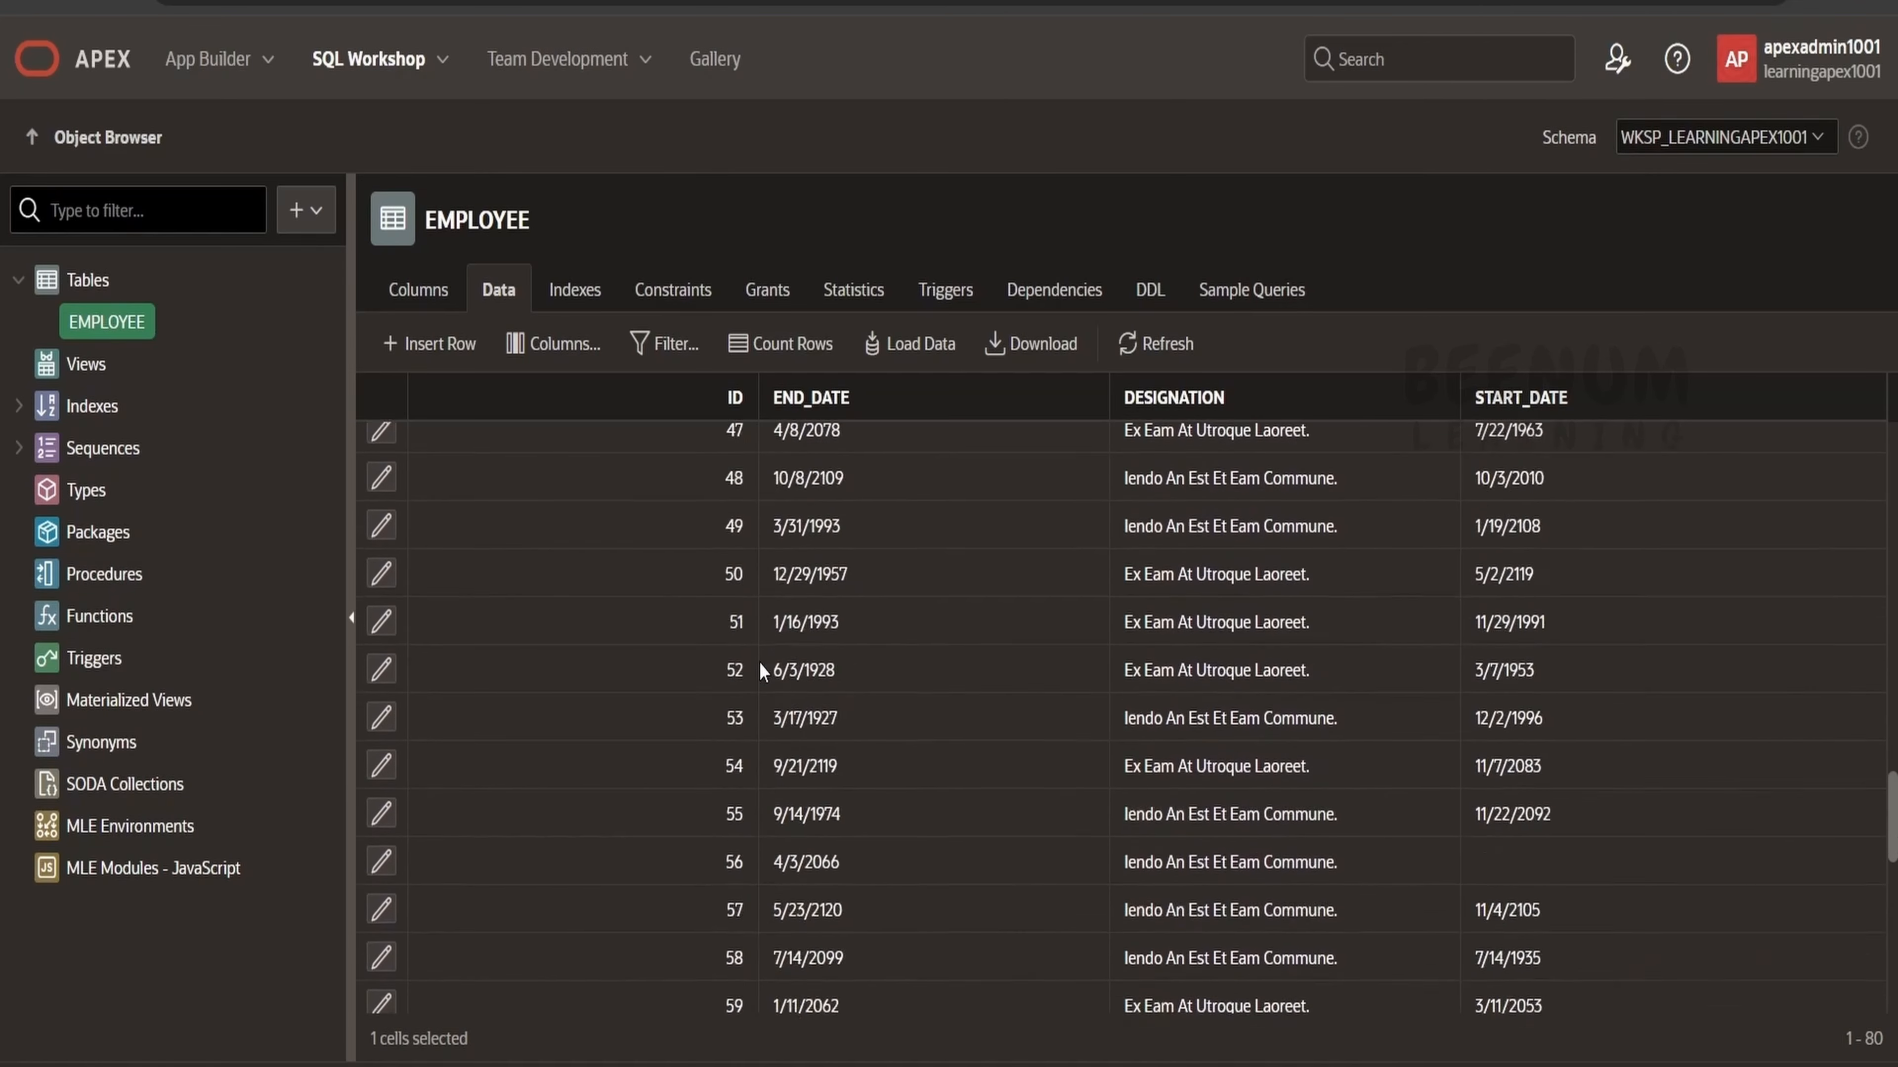
{"action": "scroll", "coordinate": [759, 665], "scroll_direction": "down", "scroll_amount": 15}
{"action": "scroll", "coordinate": [699, 981], "scroll_direction": "up", "scroll_amount": 20}
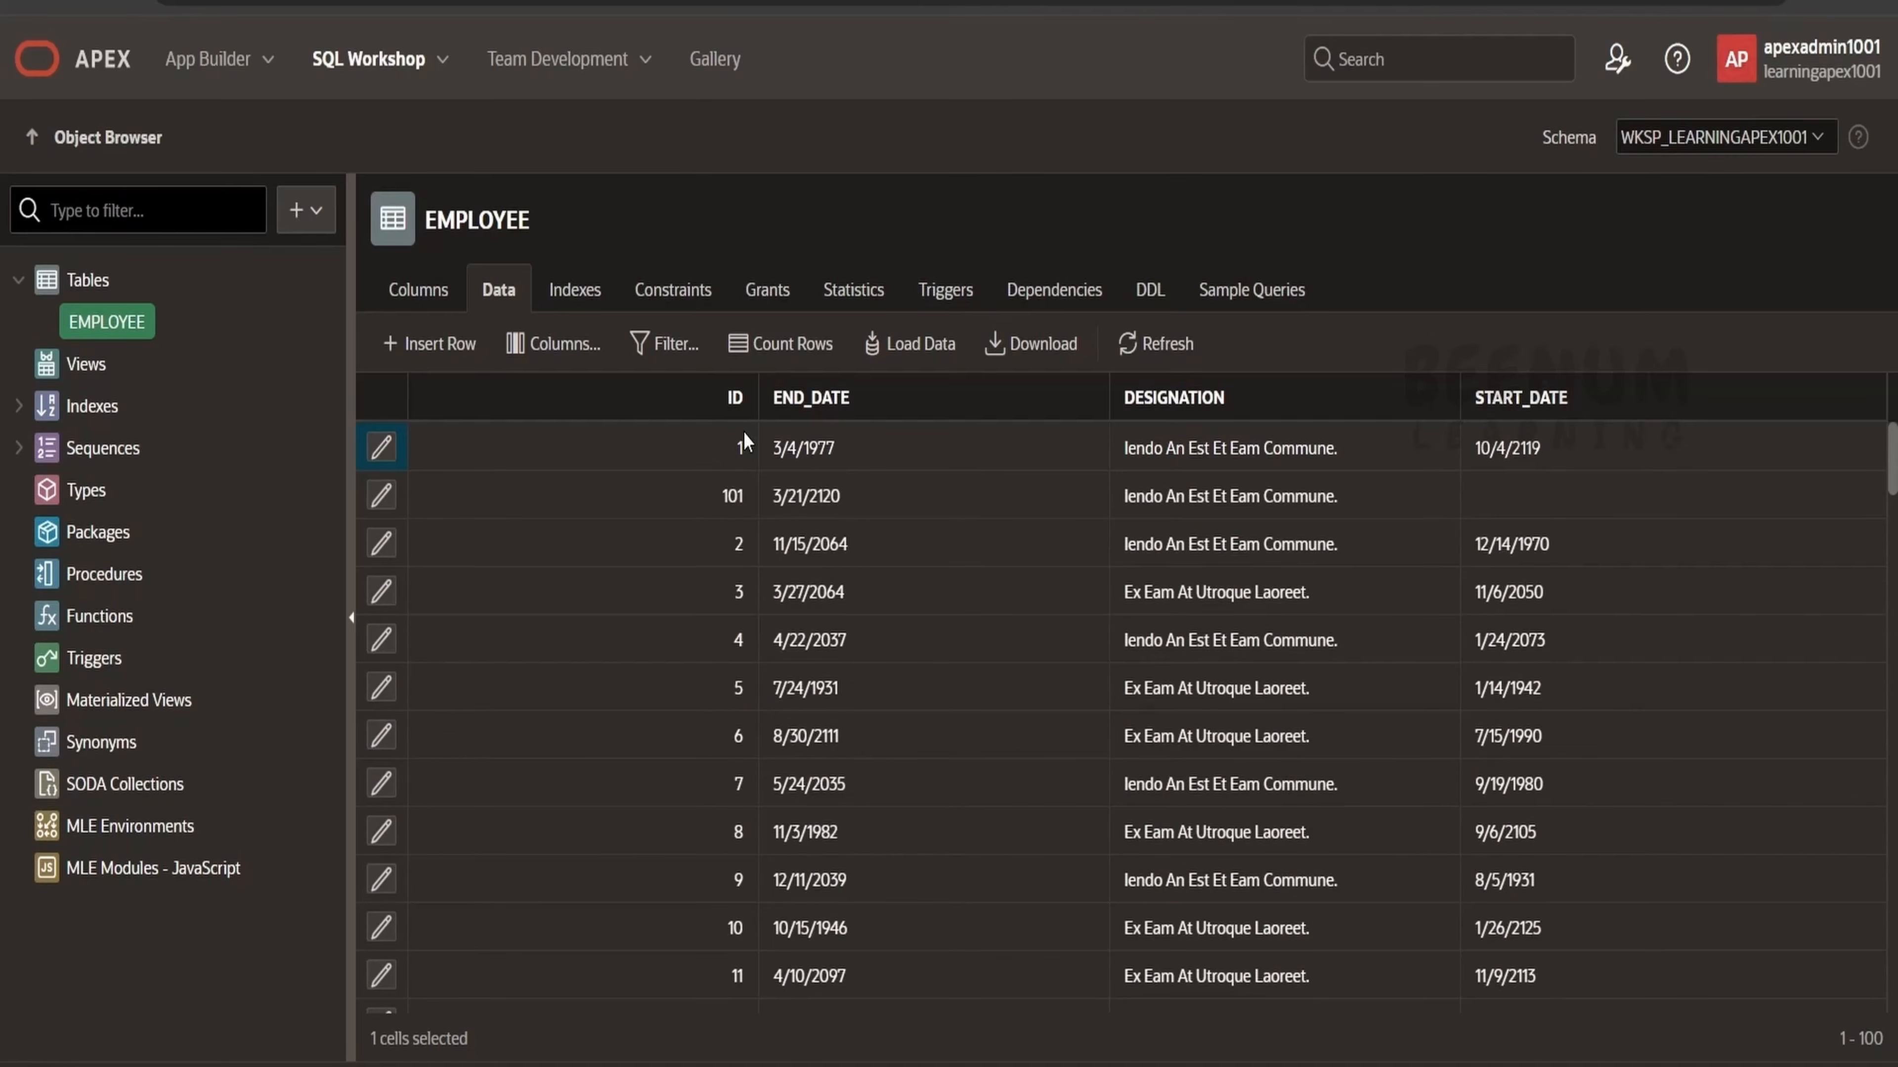
Scroll to the end of the EMPLOYEE table's generated rows and back to the top.
{"action": "scroll", "coordinate": [719, 863], "scroll_direction": "down", "scroll_amount": 20}
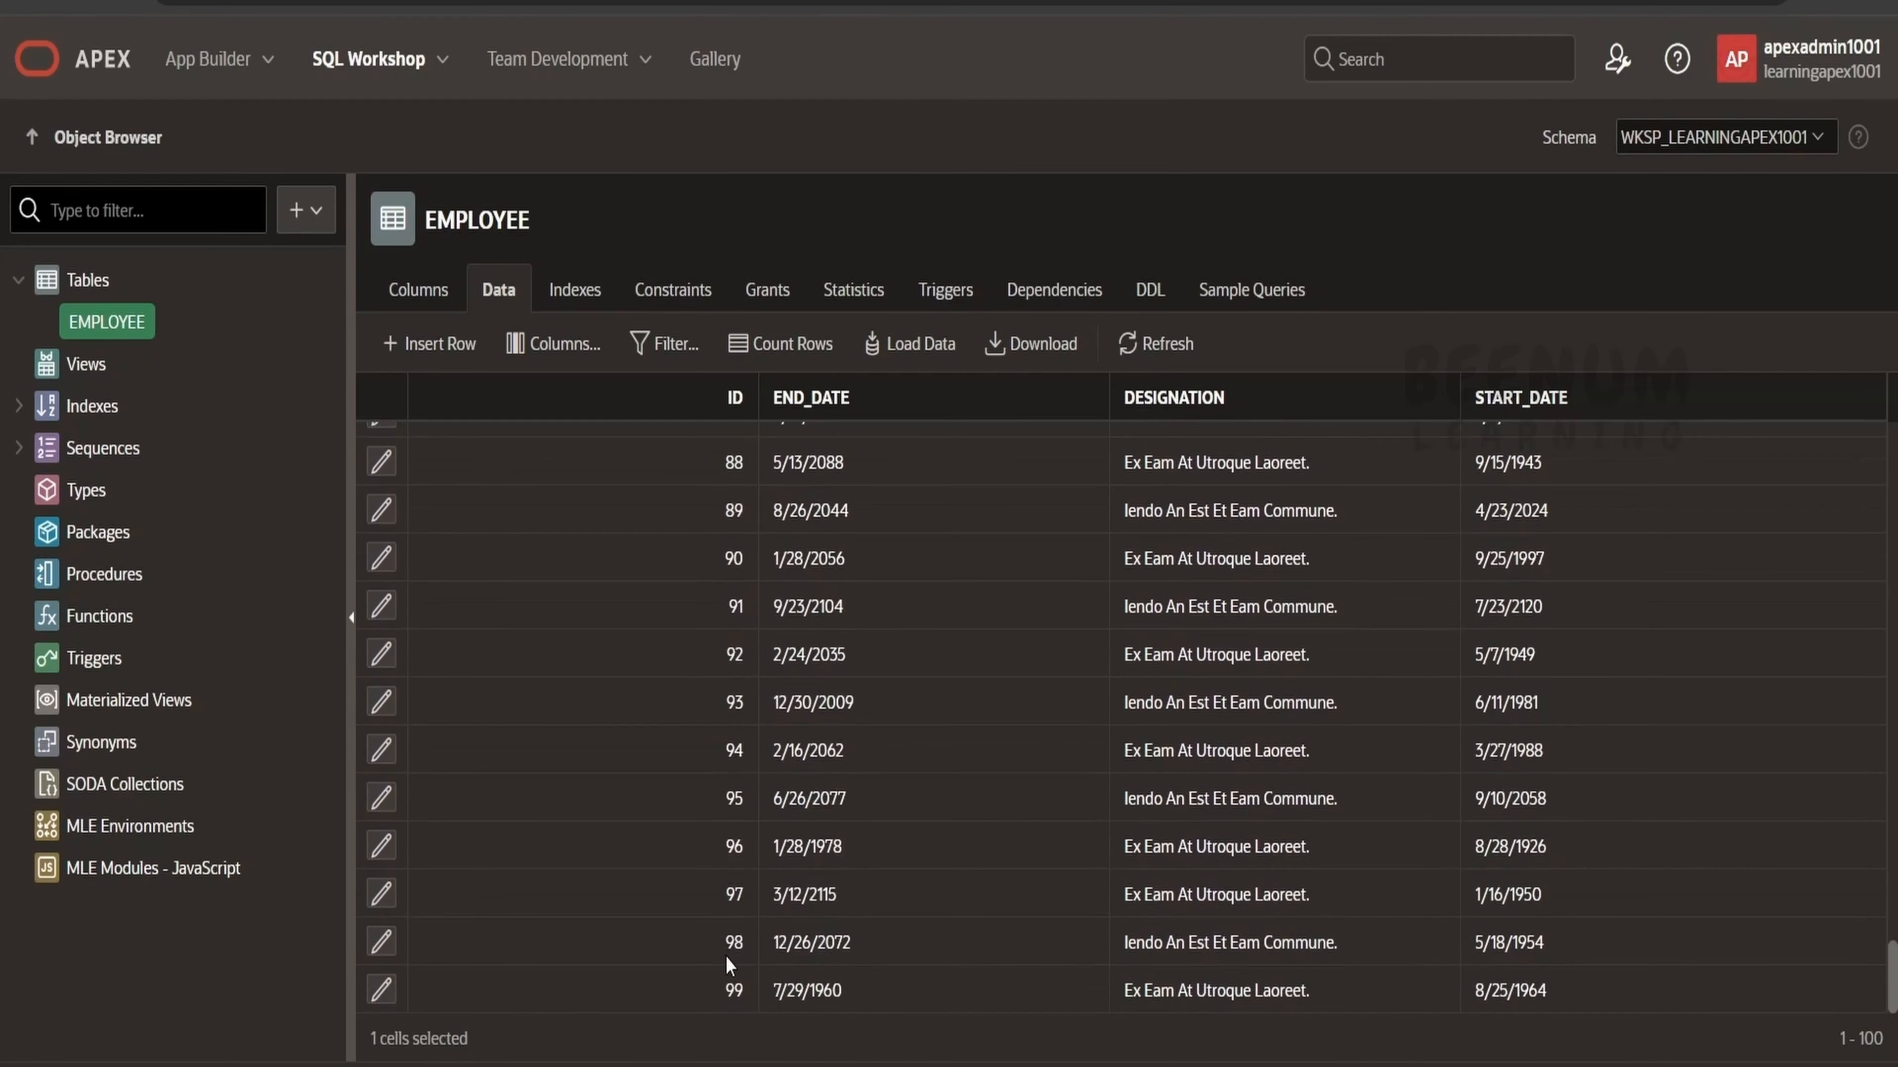
{"action": "scroll", "coordinate": [729, 965], "scroll_direction": "up", "scroll_amount": 20}
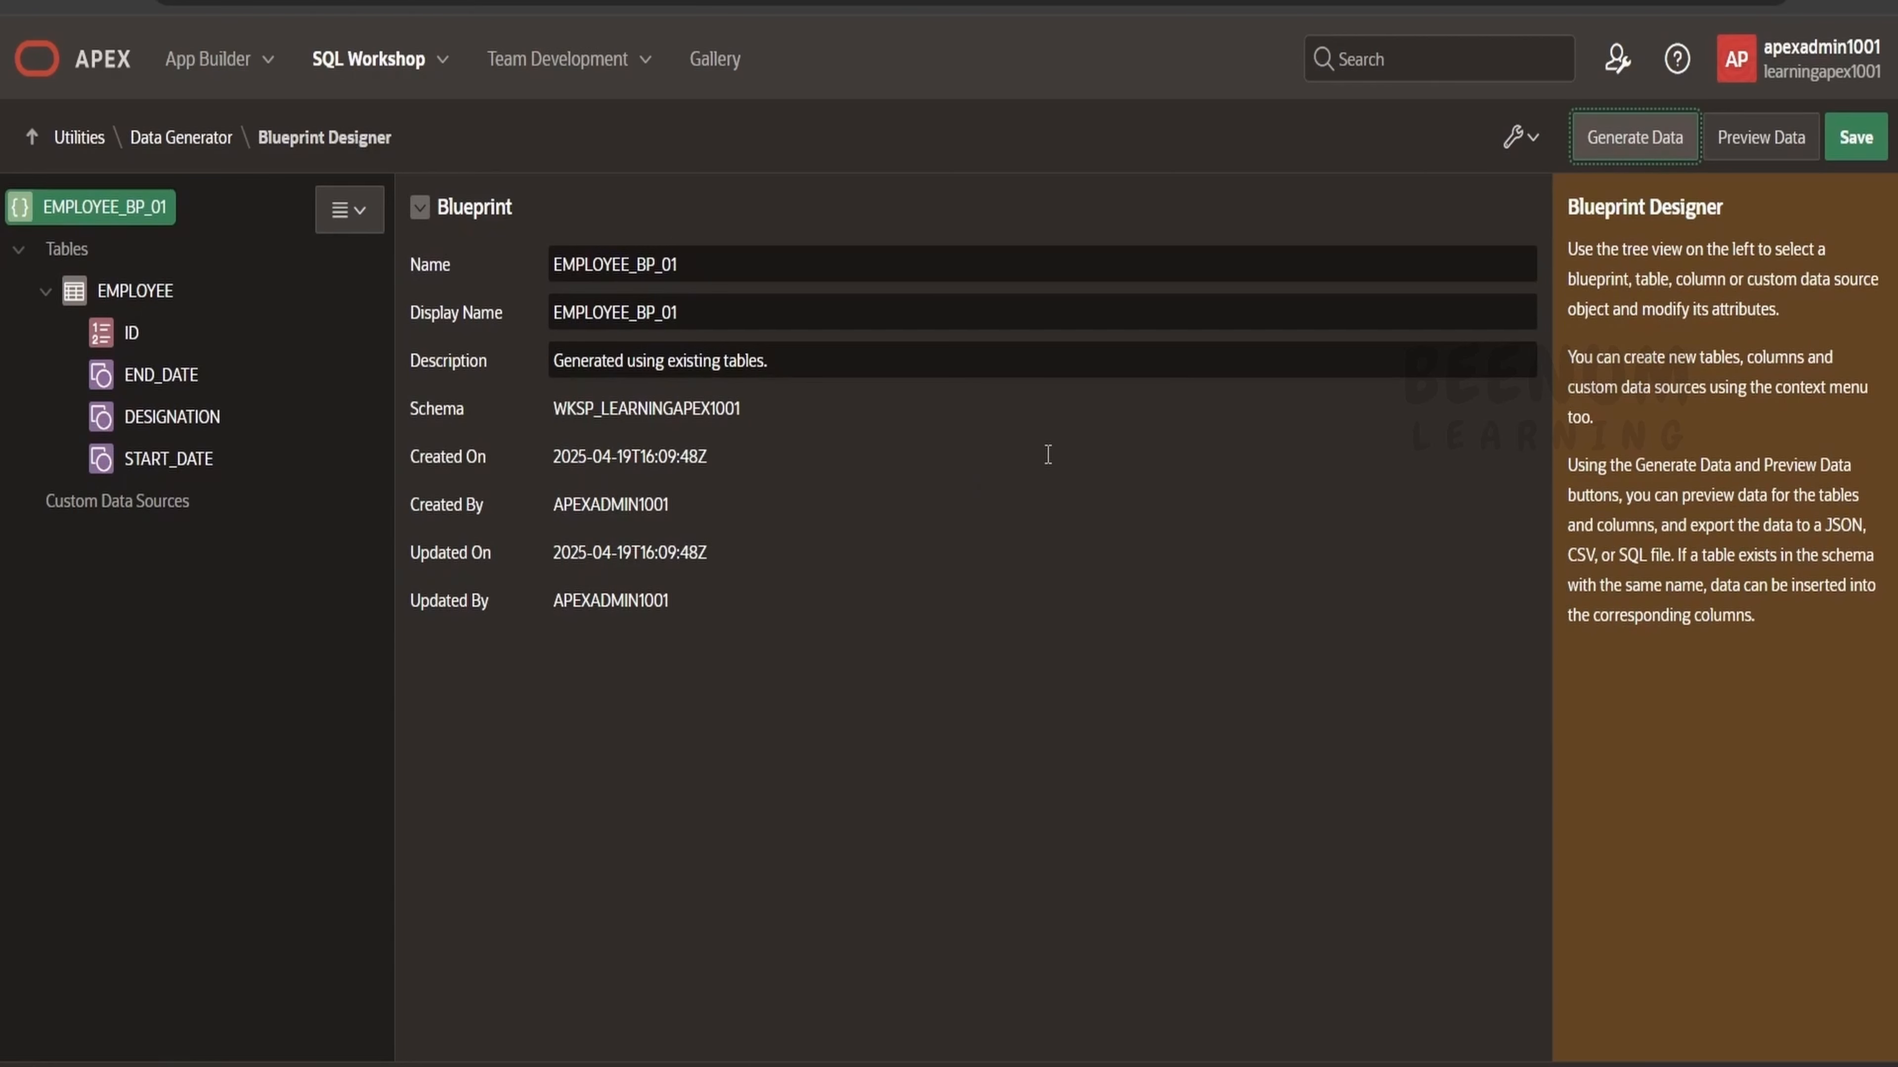
Create a new blueprint from scratch named EMP, keeping the starter table option on.
{"action": "left_click", "coordinate": [209, 148]}
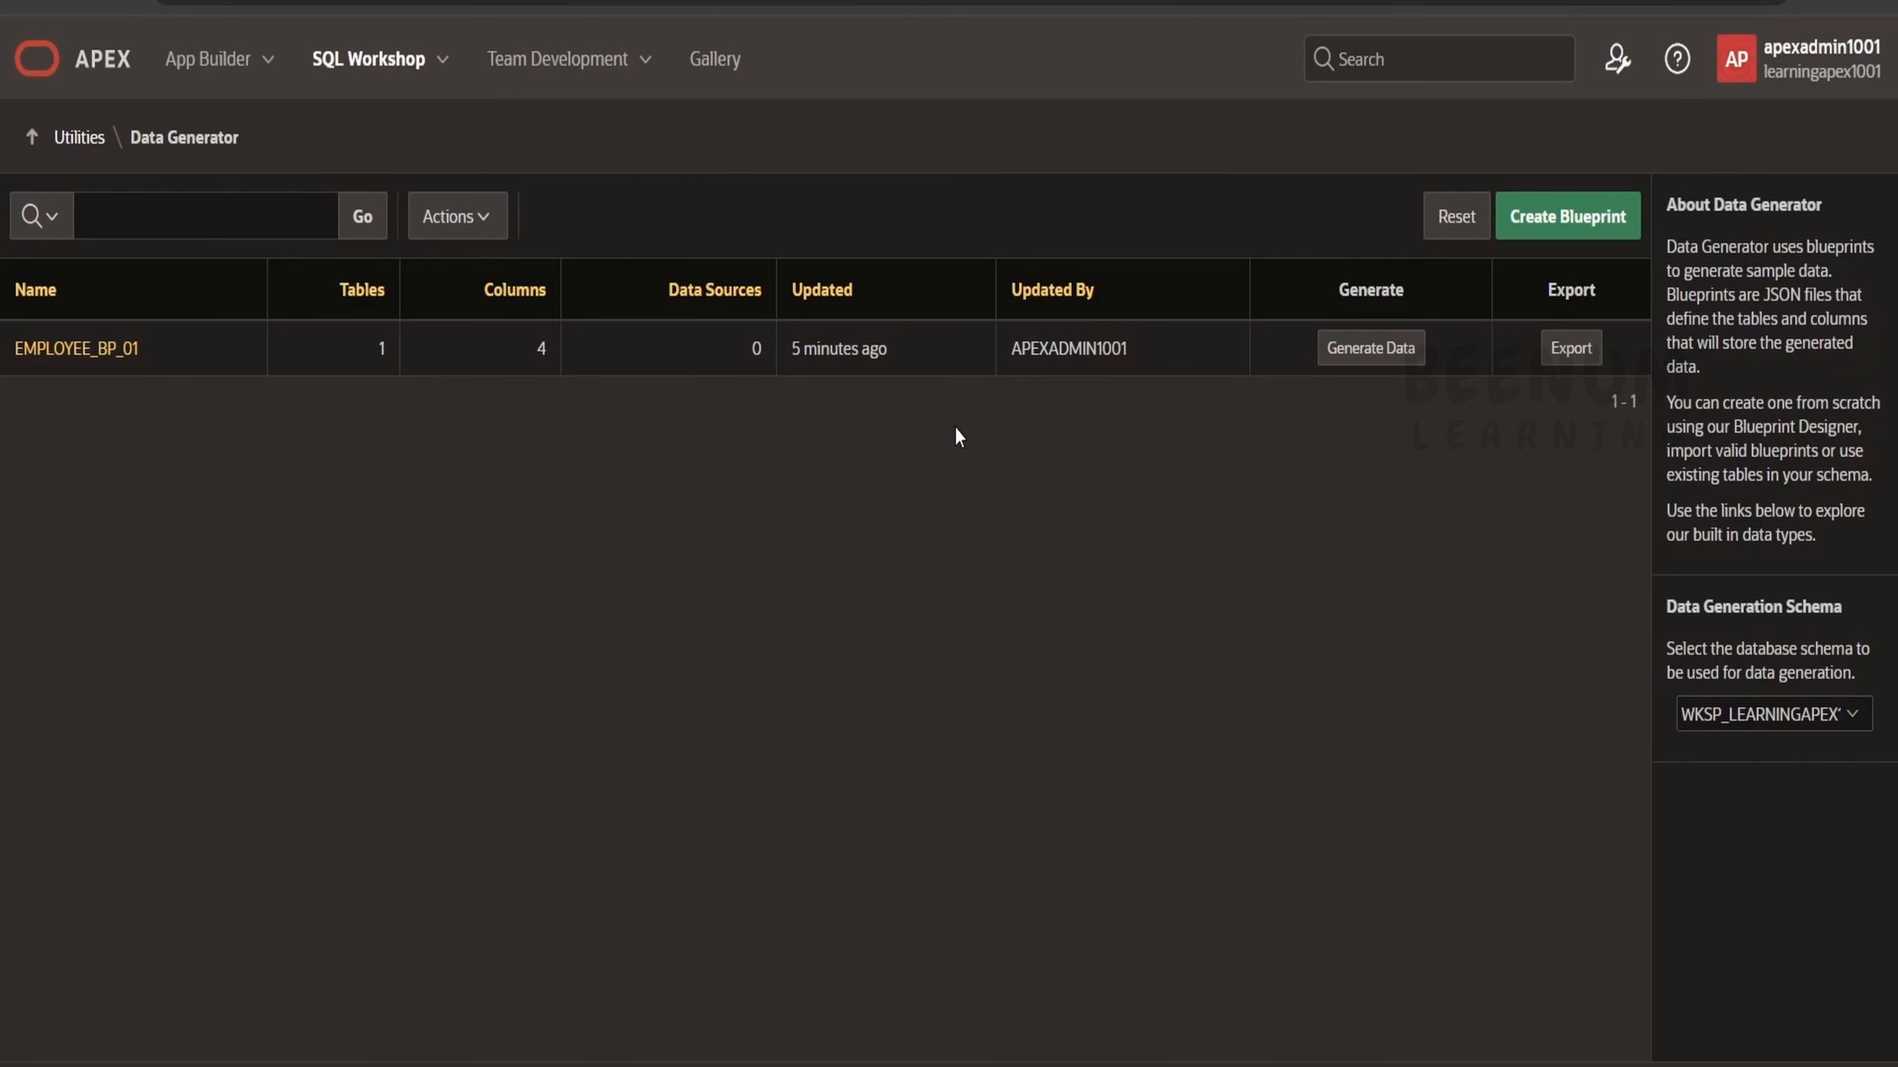
{"action": "left_click", "coordinate": [1558, 228]}
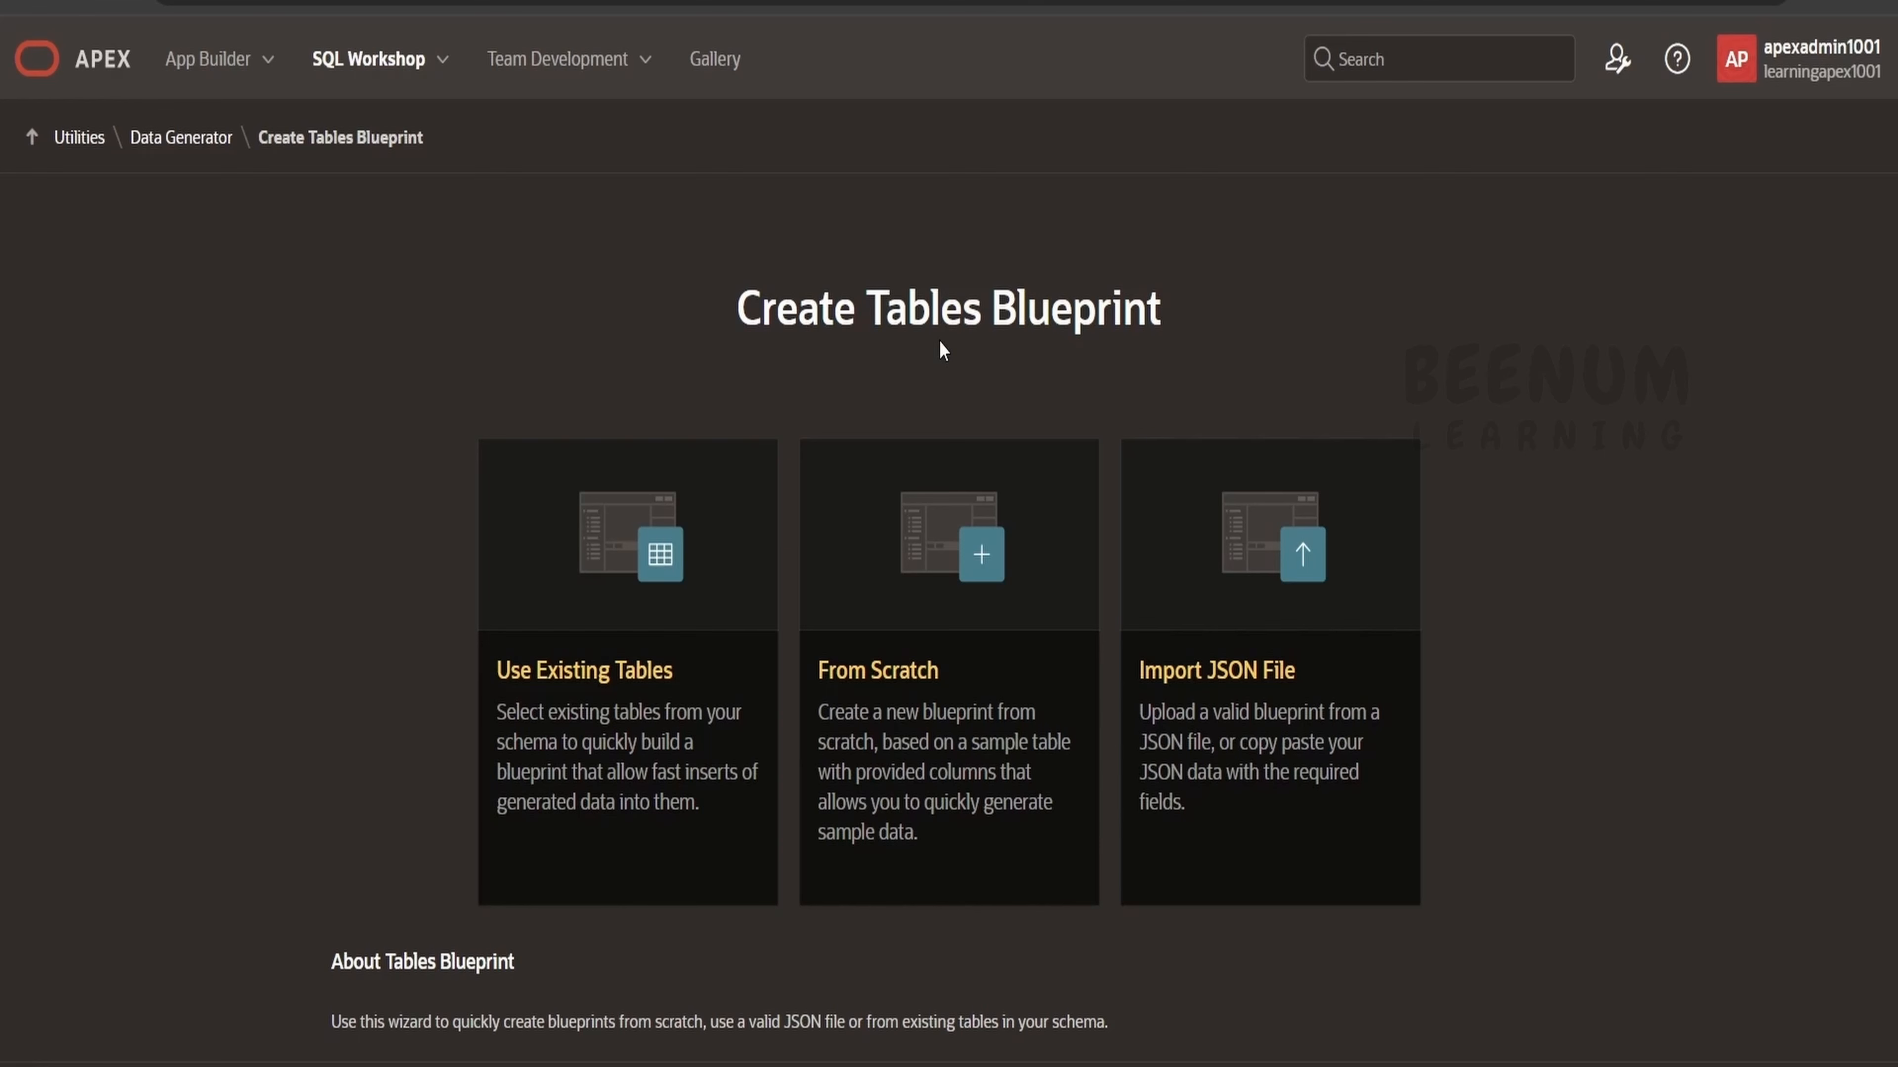
{"action": "left_click", "coordinate": [940, 527]}
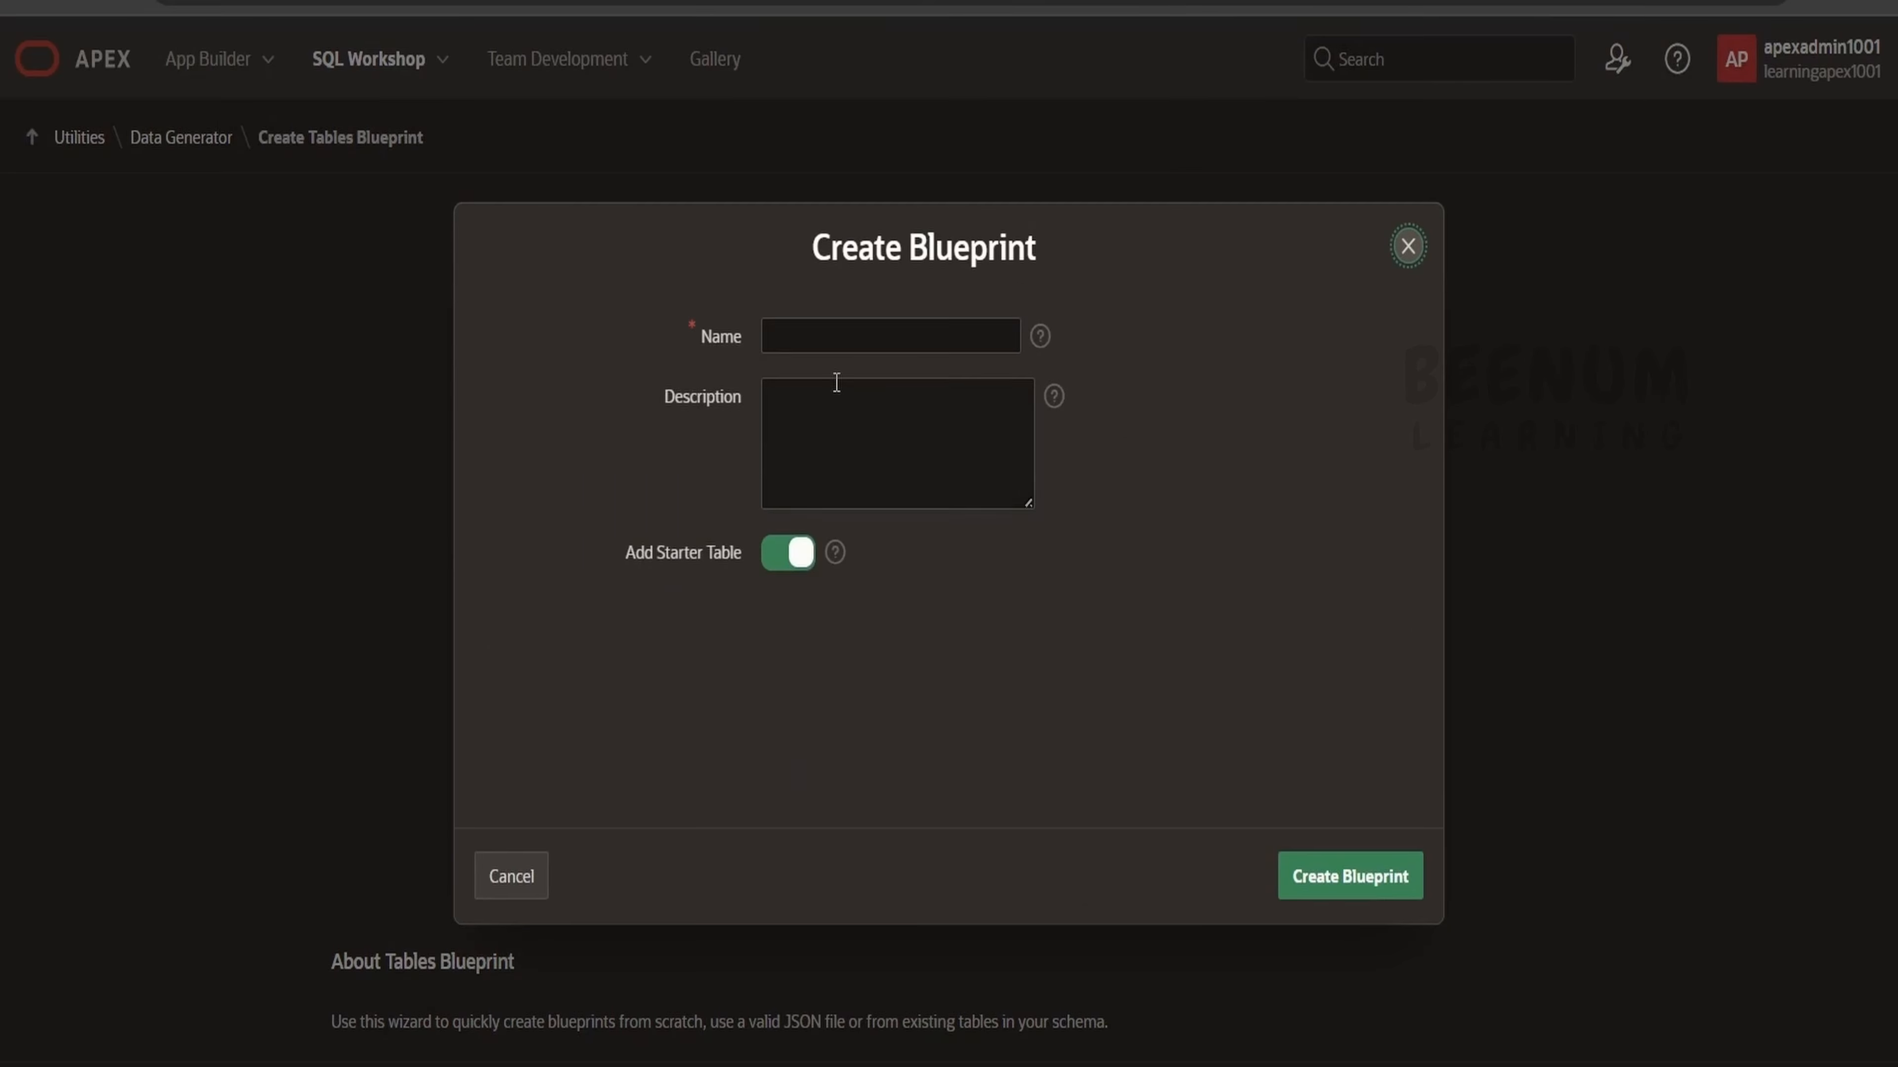
{"action": "type", "text": "EMP"}
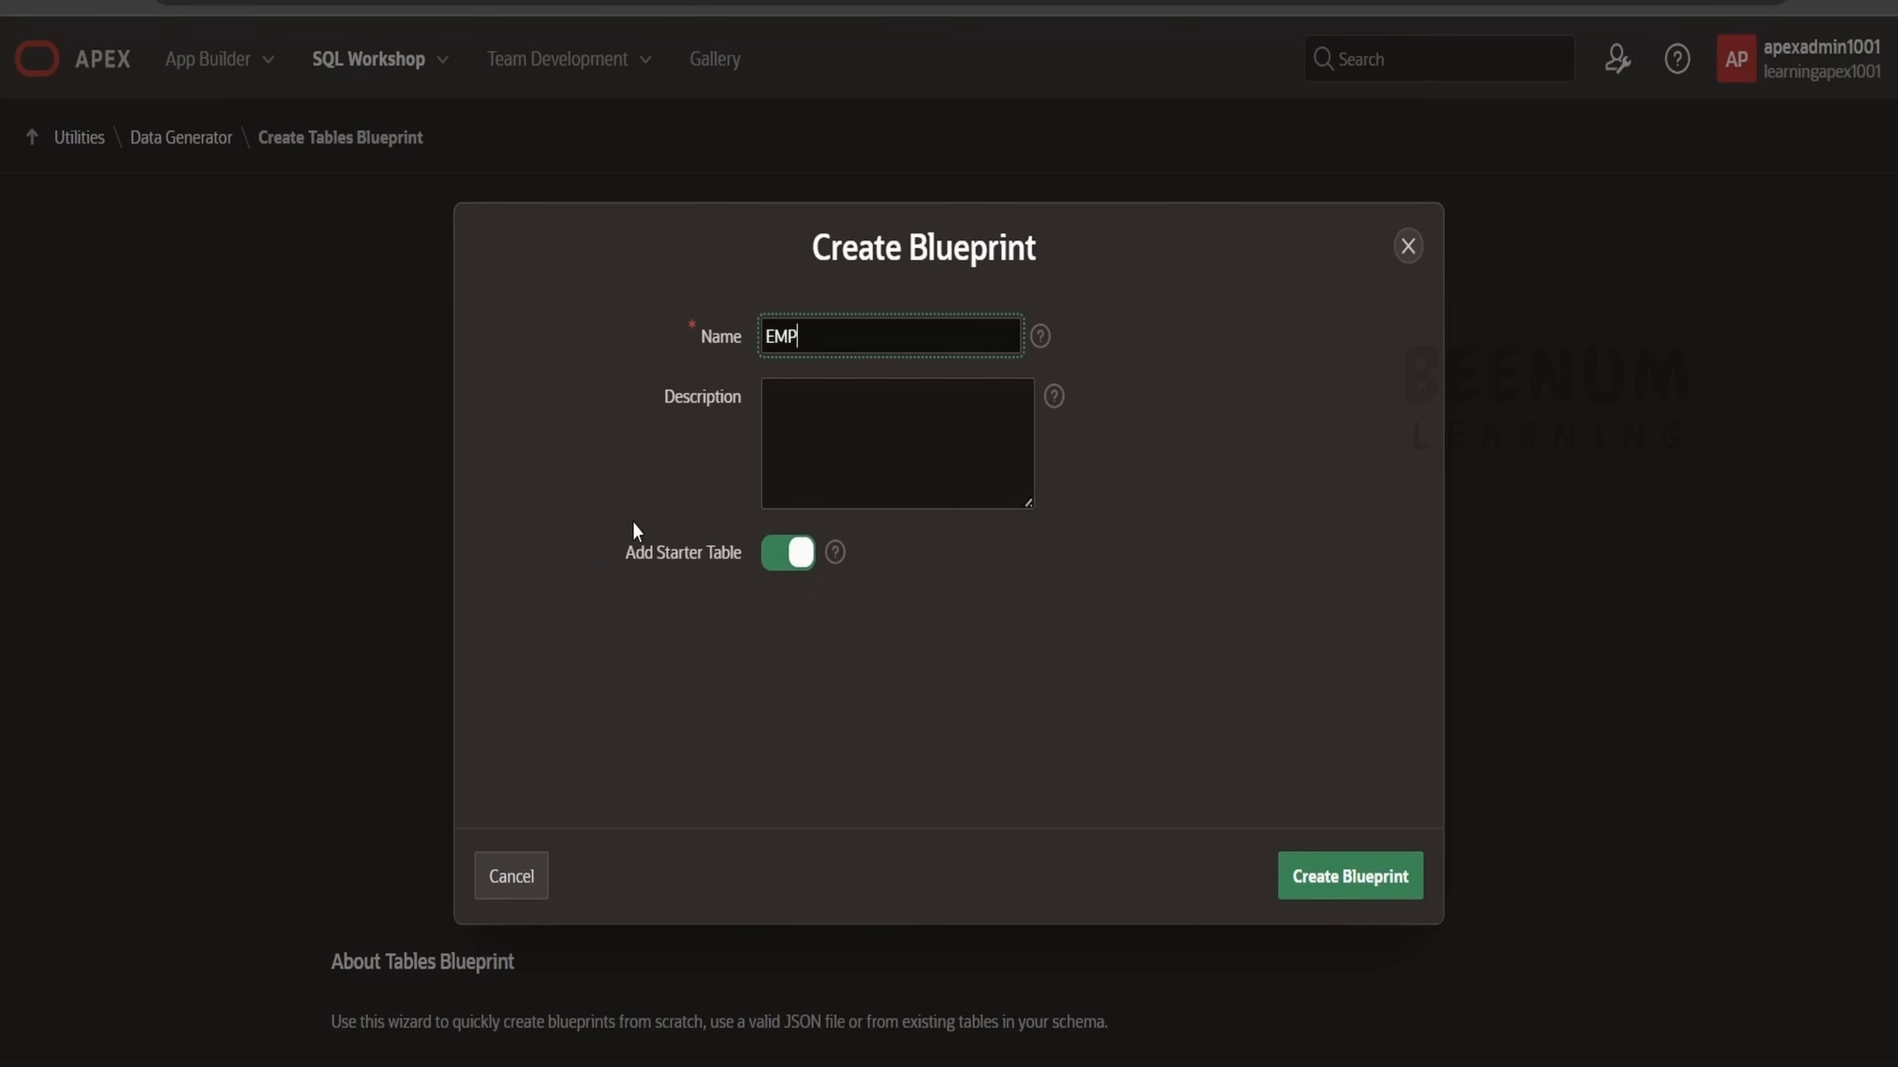
{"action": "left_click", "coordinate": [834, 553]}
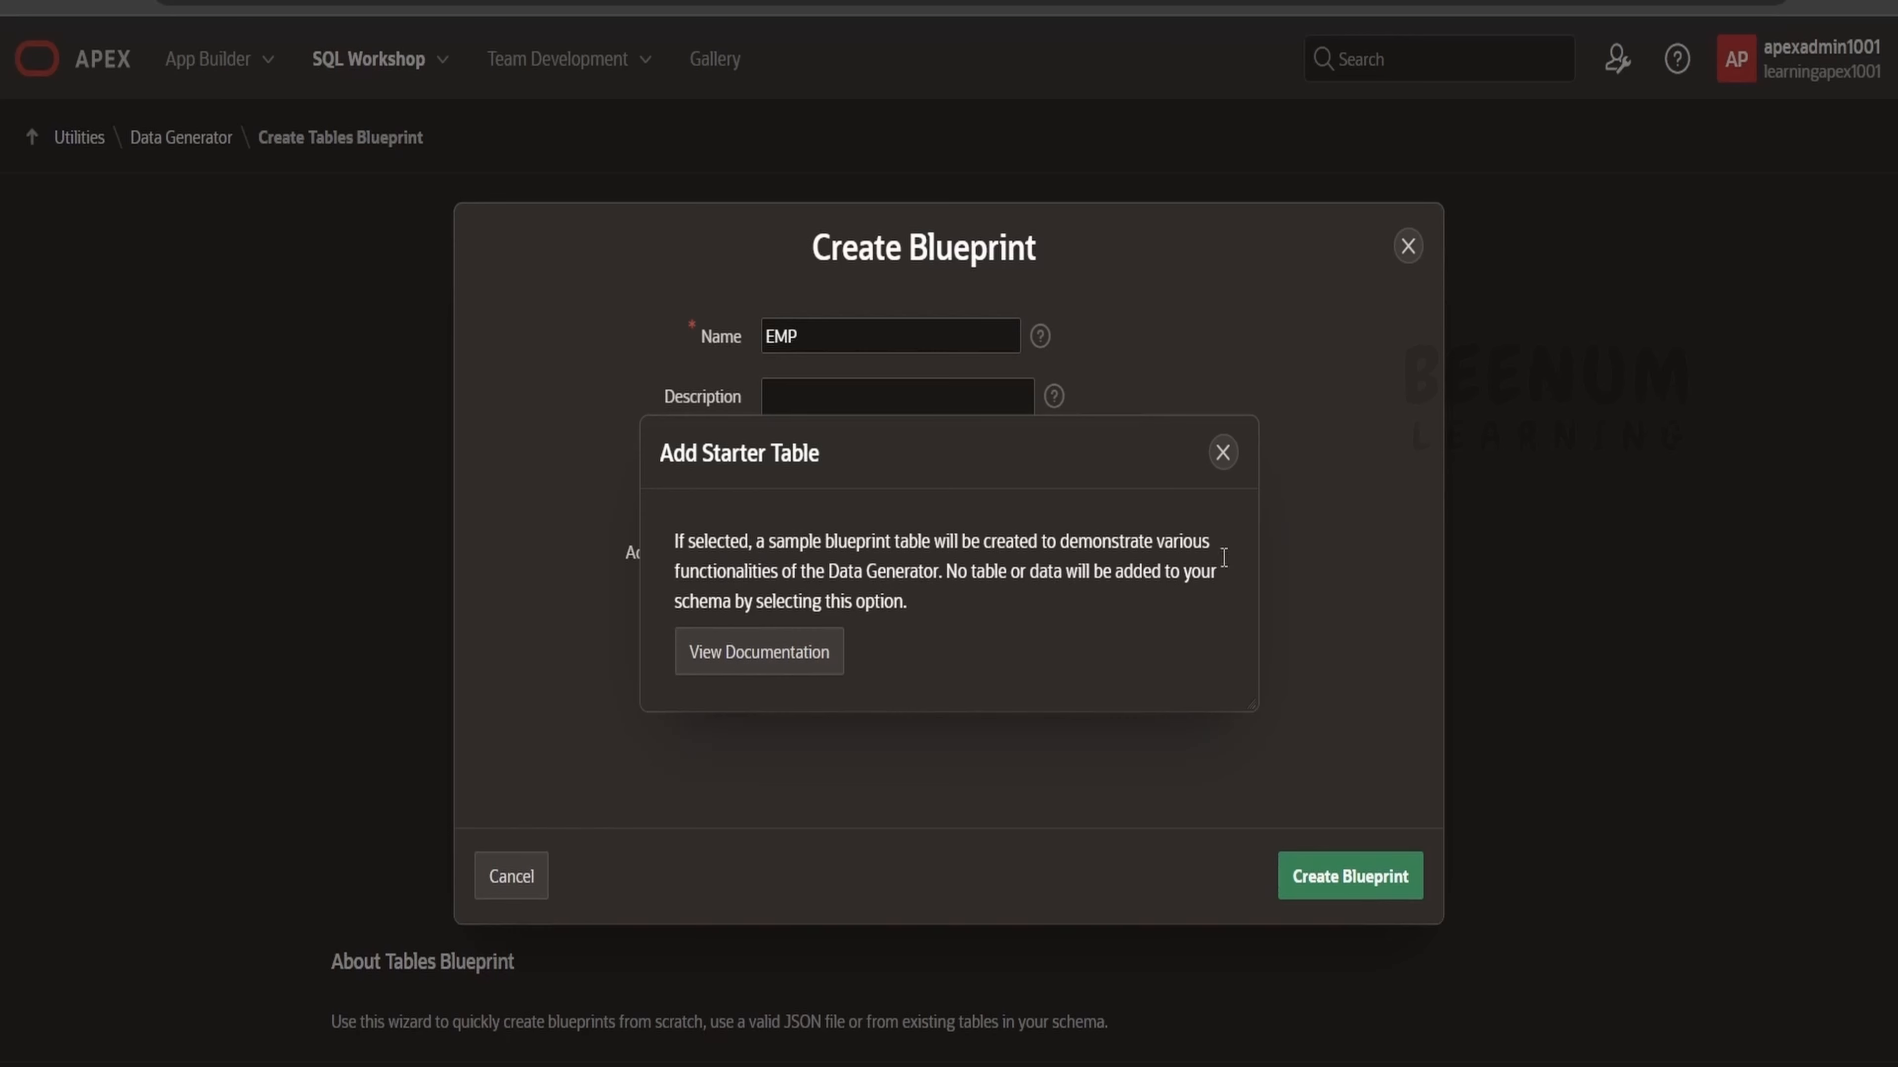
{"action": "left_click", "coordinate": [1222, 452]}
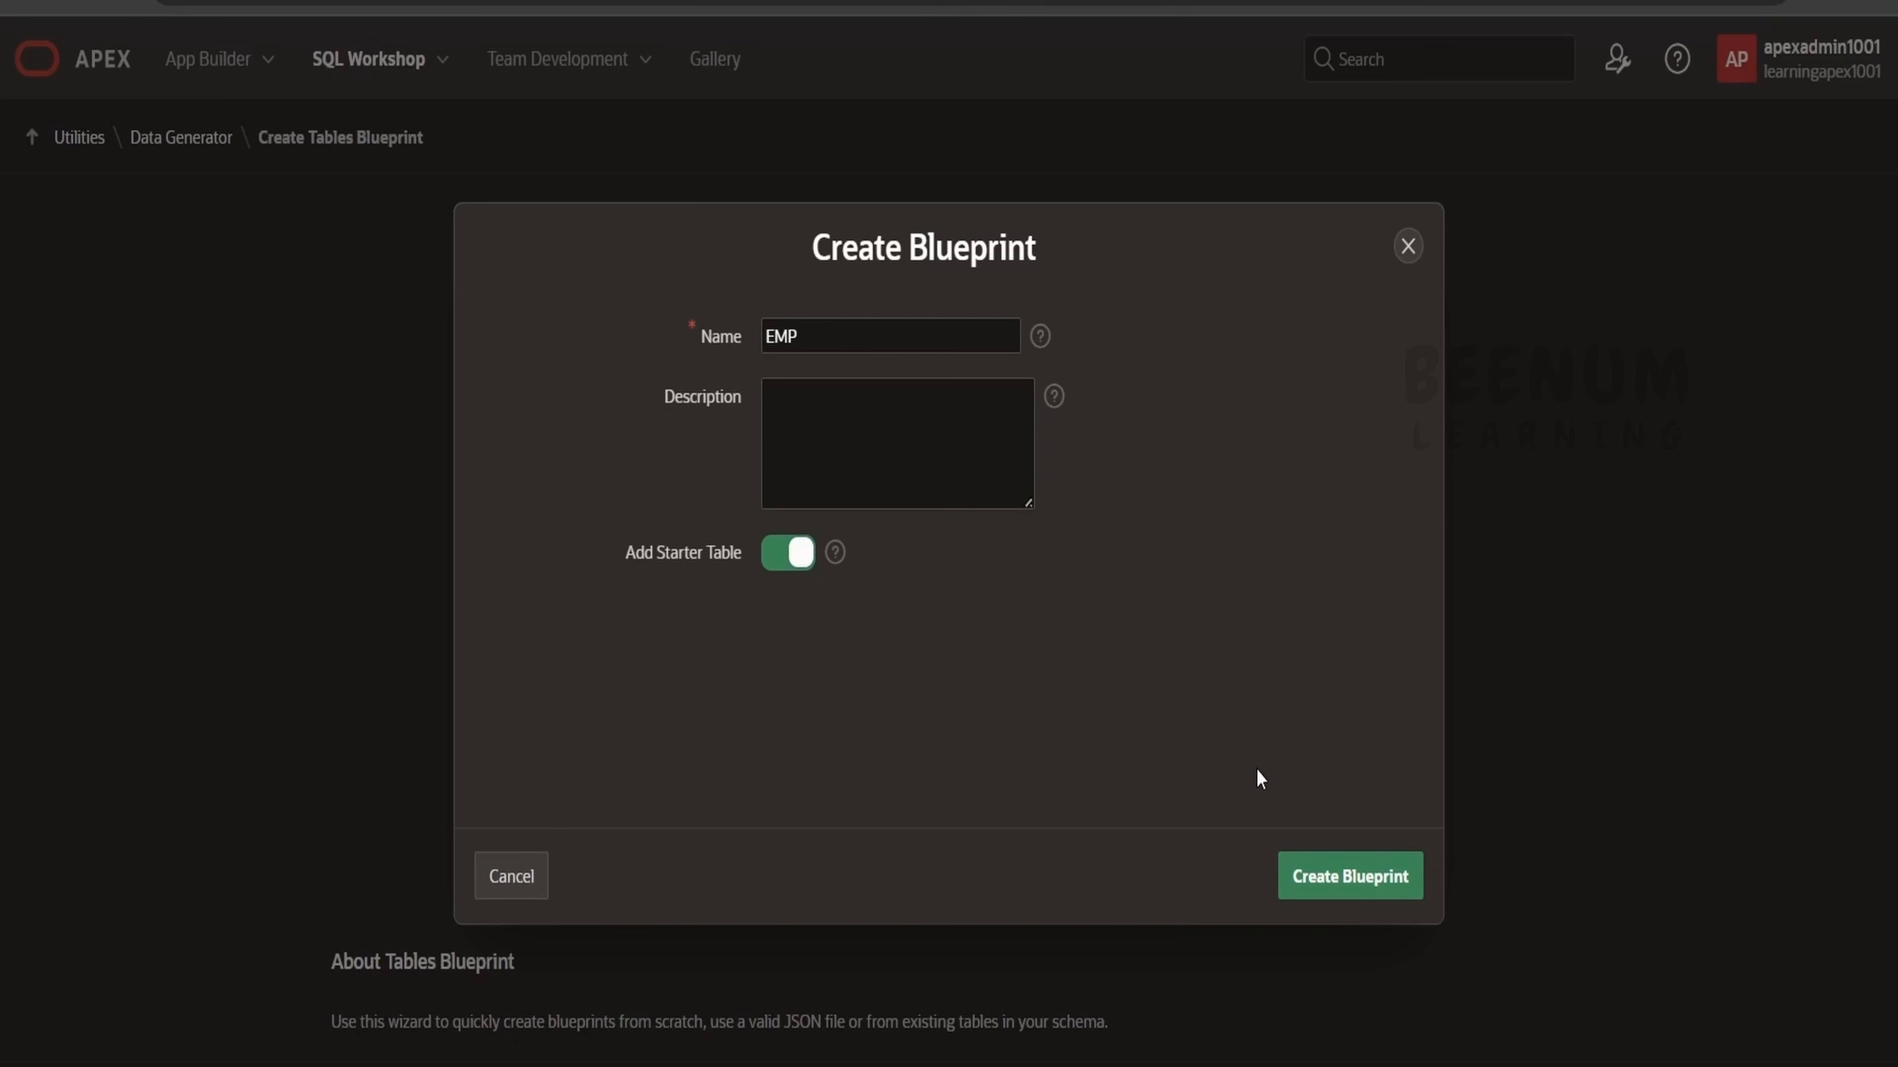
{"action": "left_click", "coordinate": [1334, 874]}
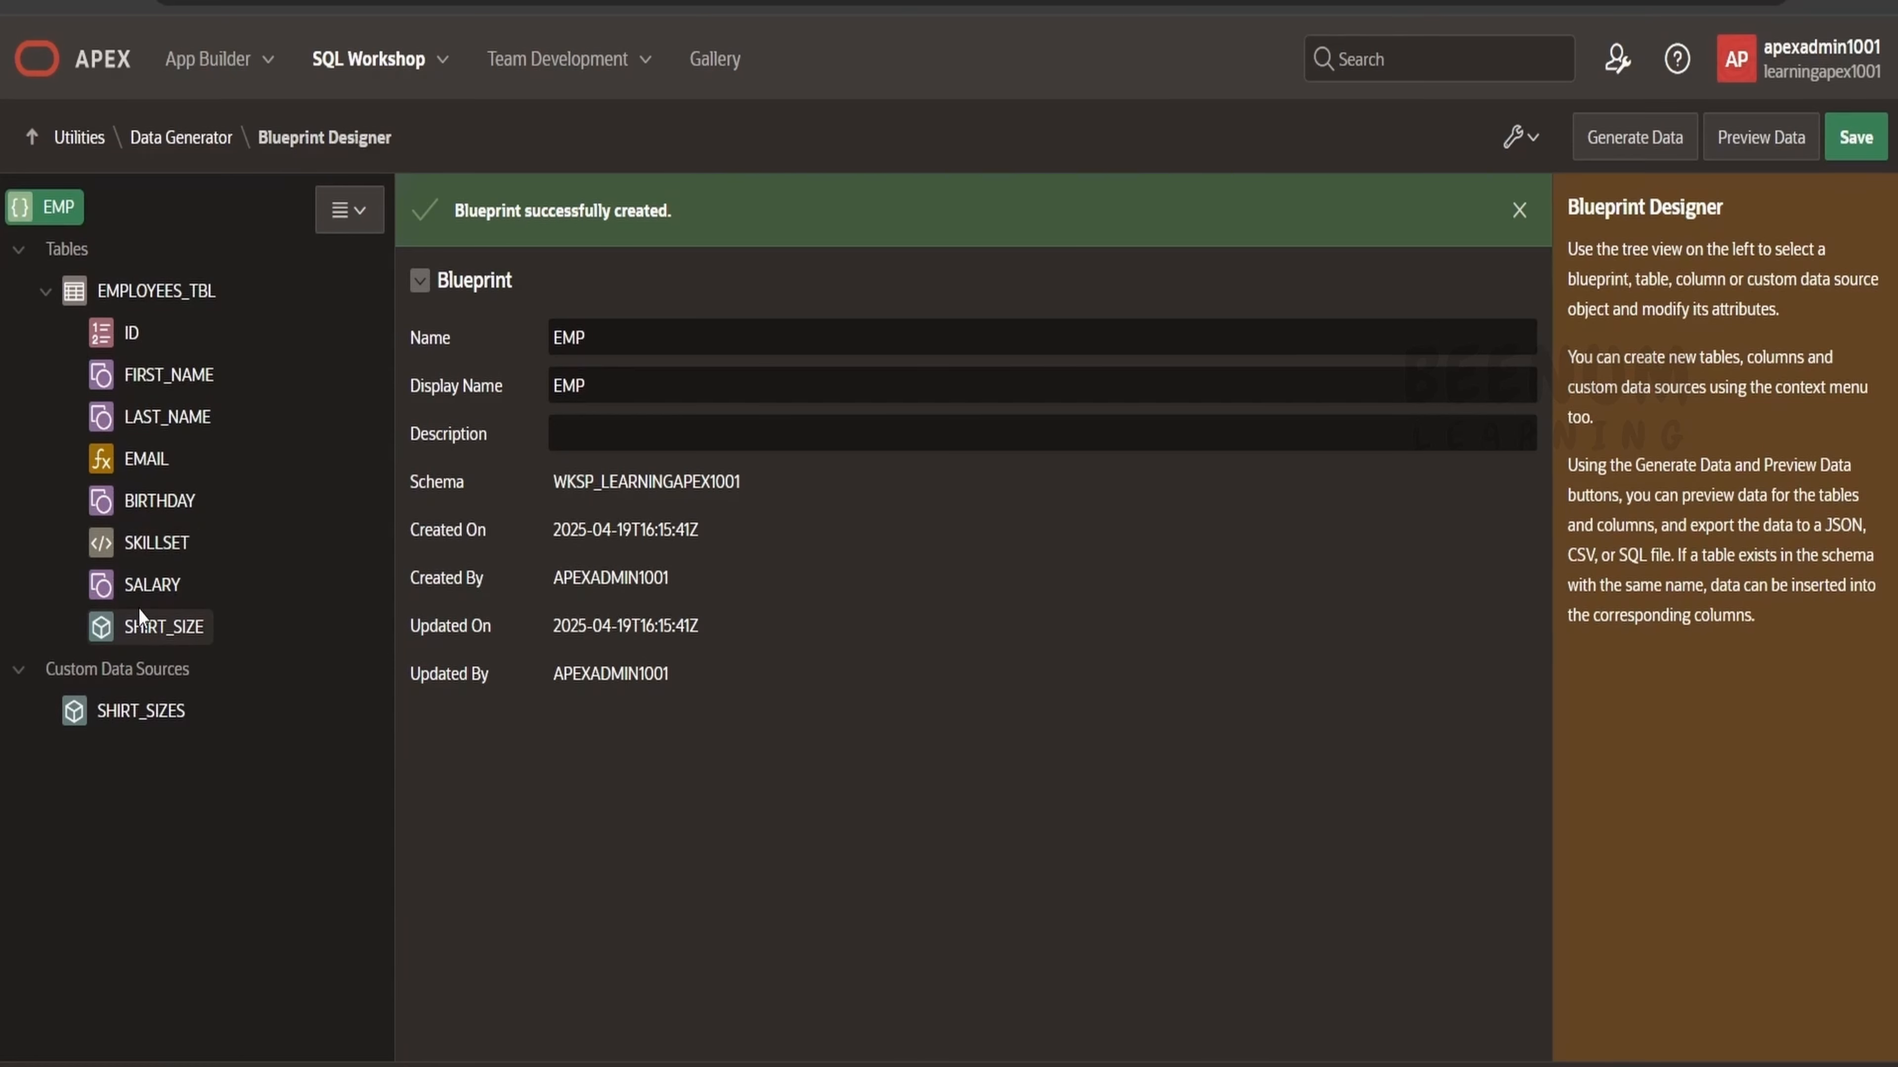
Inspect the starter table's ID column data source options, the EMPLOYEES_TBL table settings and the FIRST_NAME column.
{"action": "left_click", "coordinate": [146, 329]}
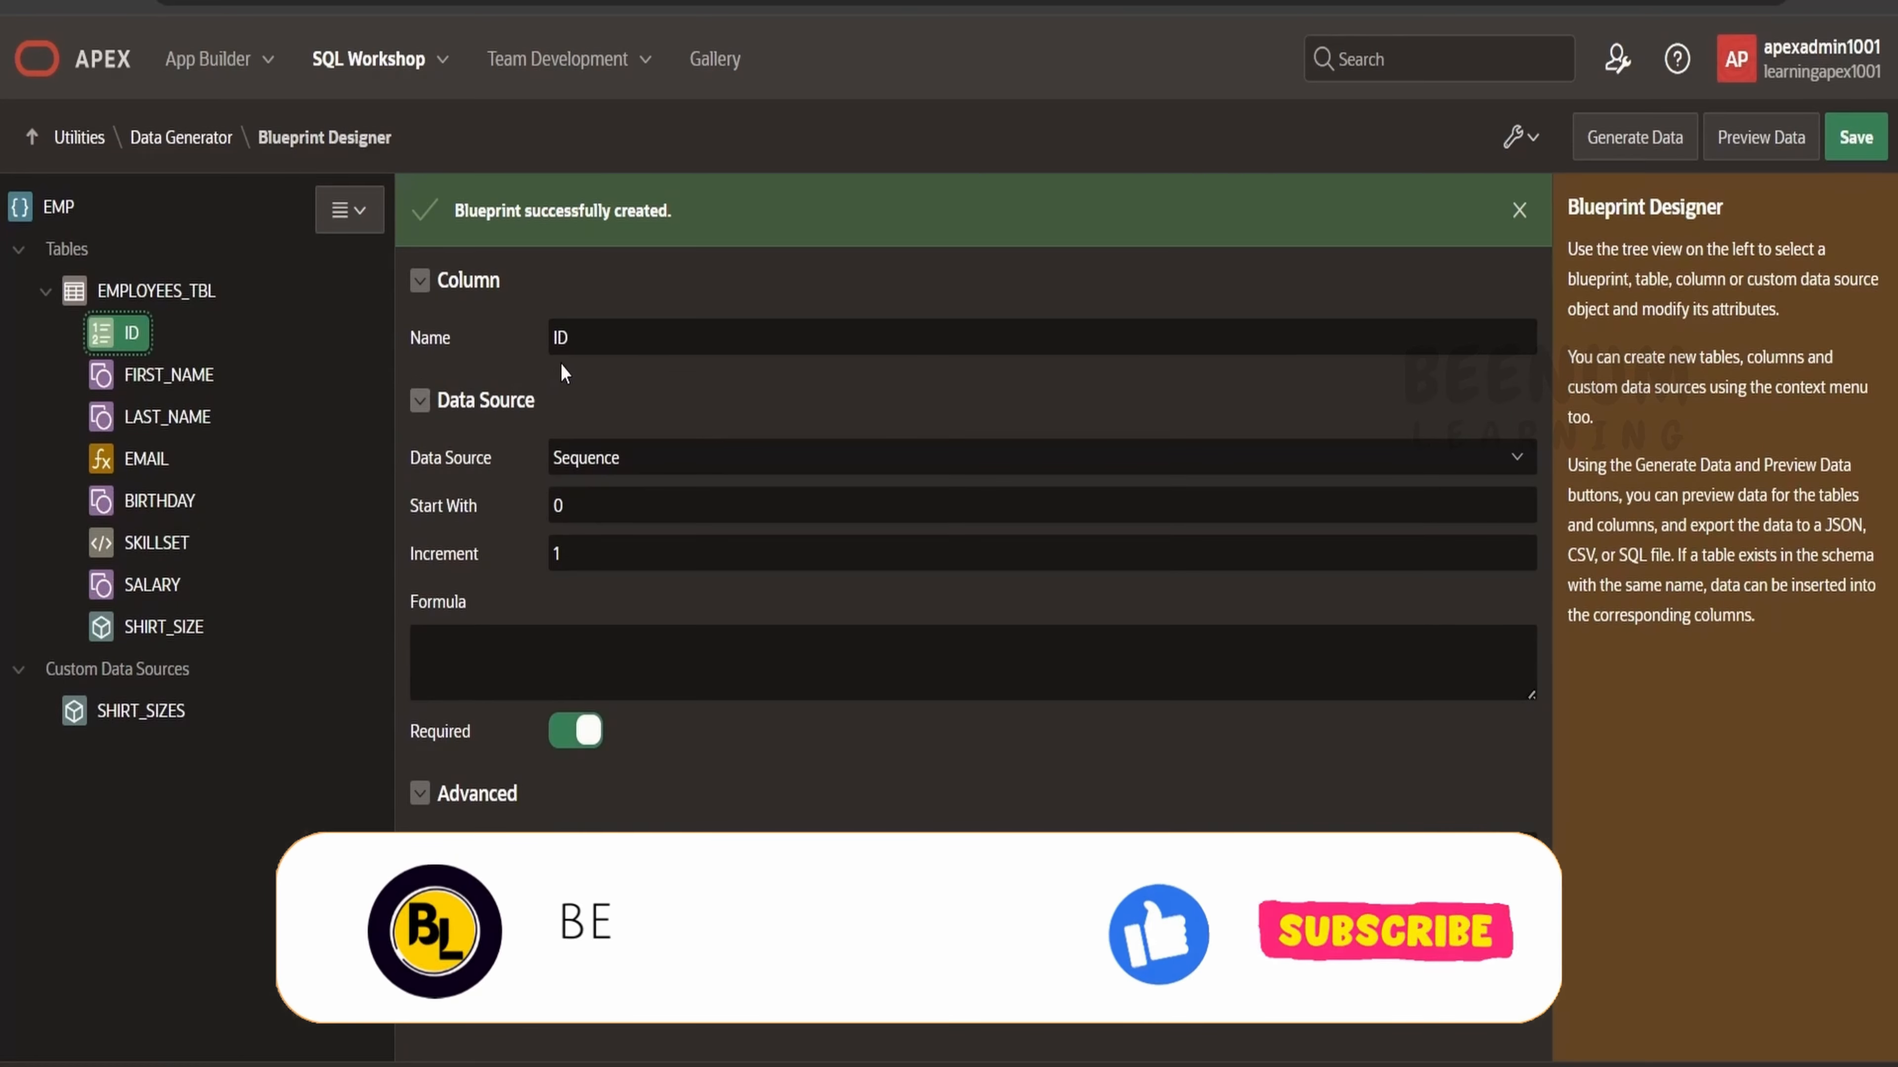
{"action": "left_click", "coordinate": [609, 456]}
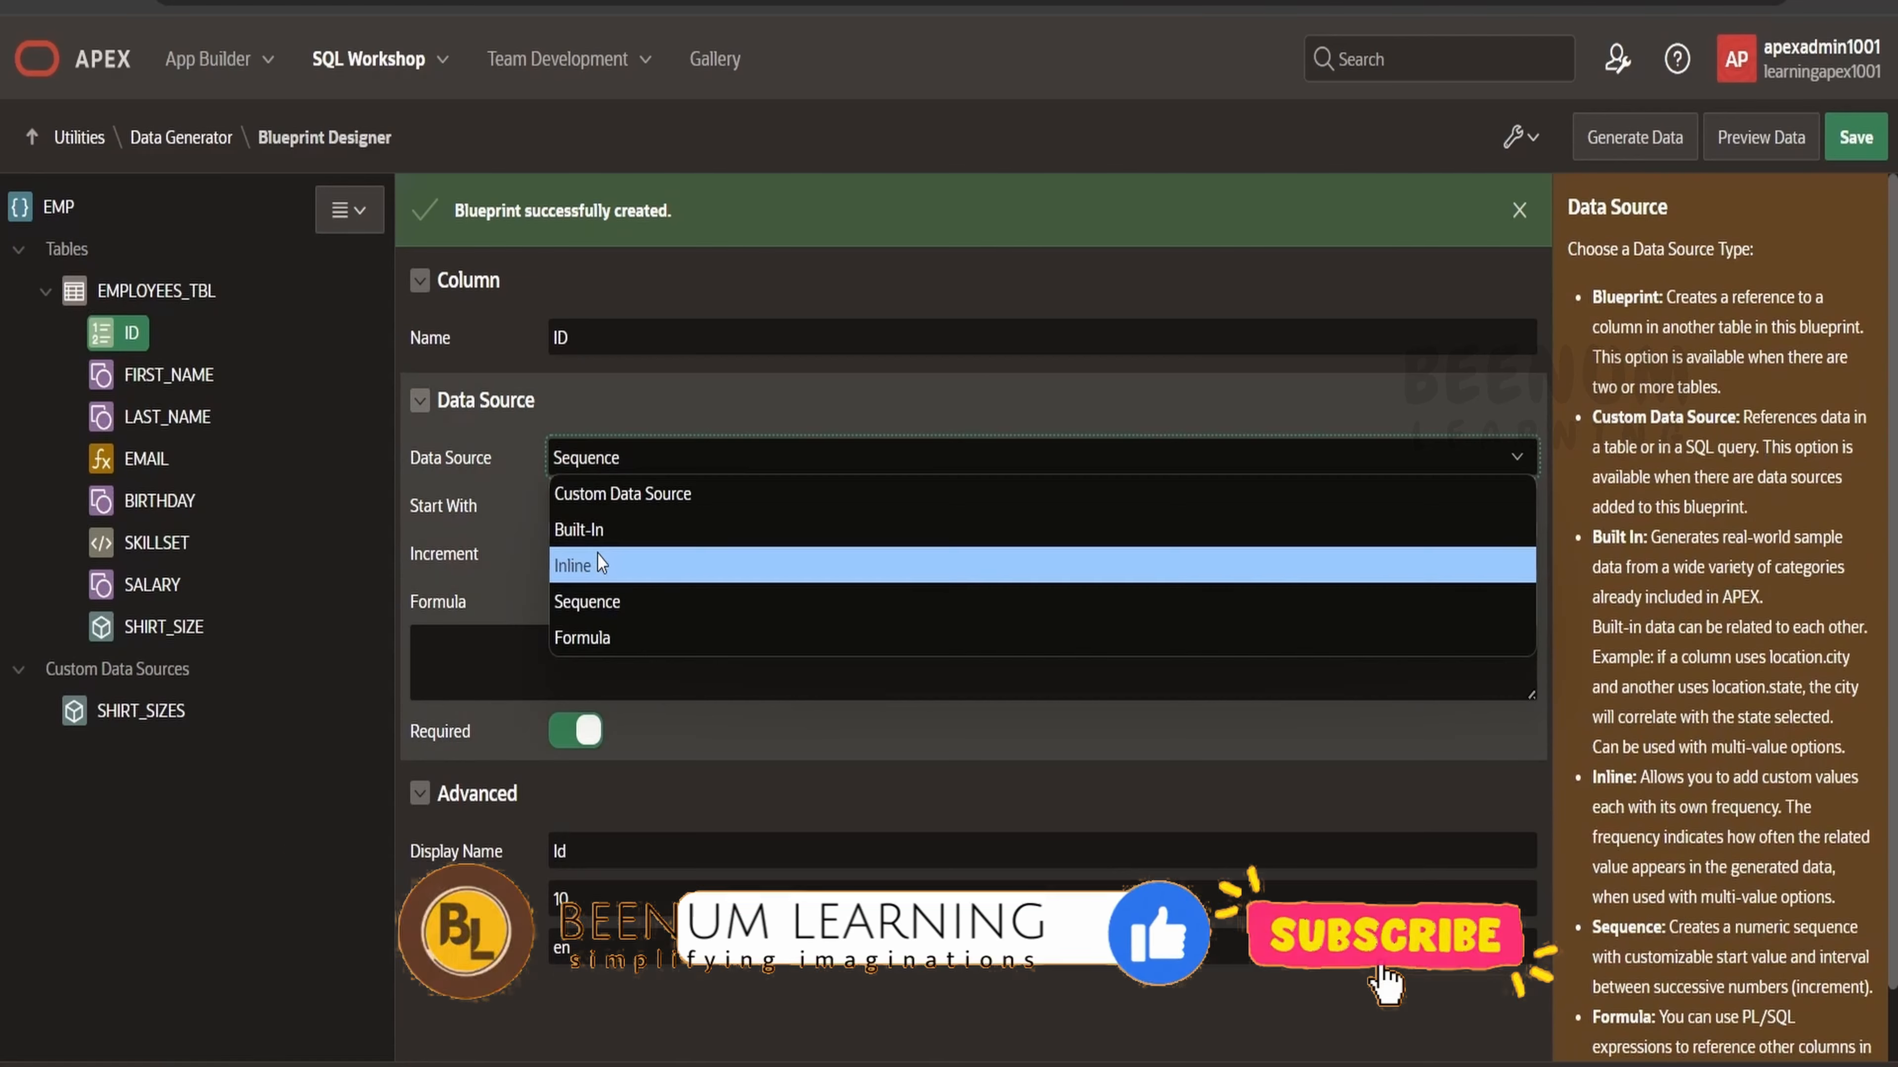
{"action": "left_click", "coordinate": [509, 622]}
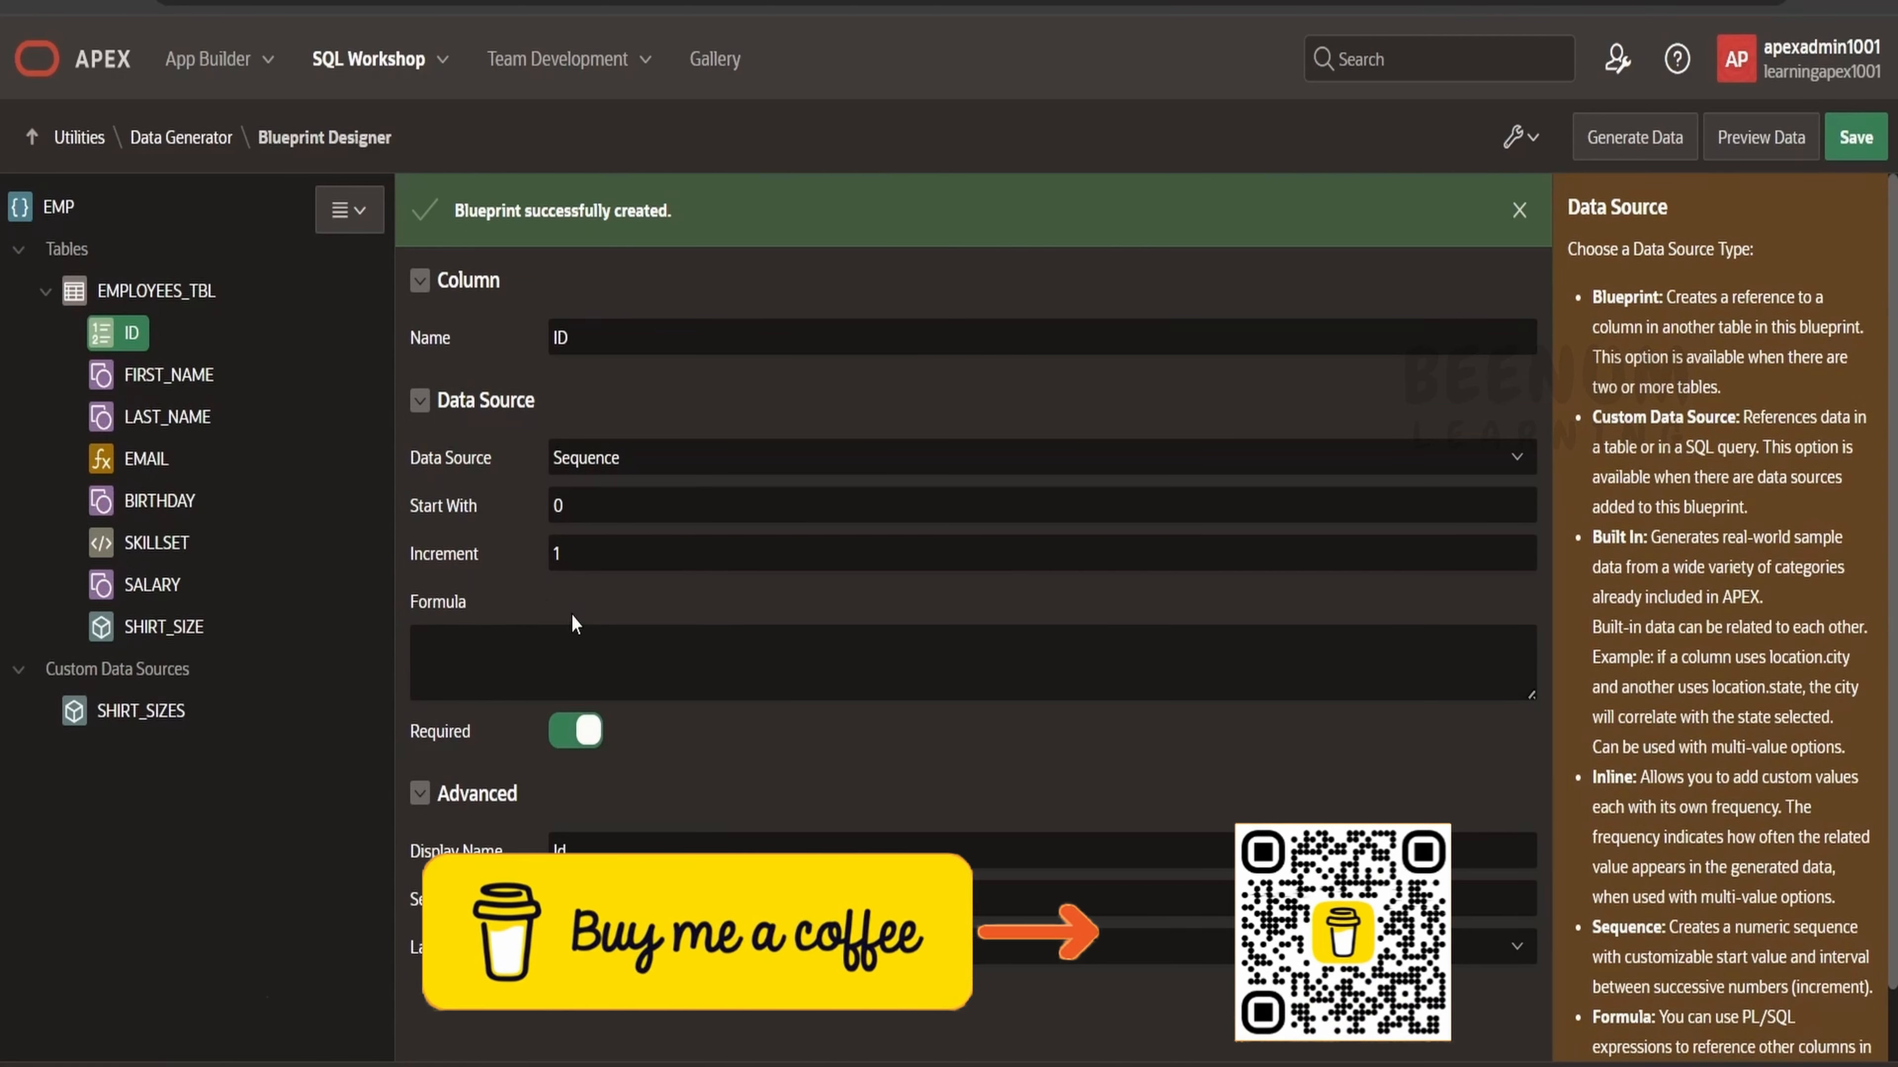
{"action": "left_click", "coordinate": [162, 300]}
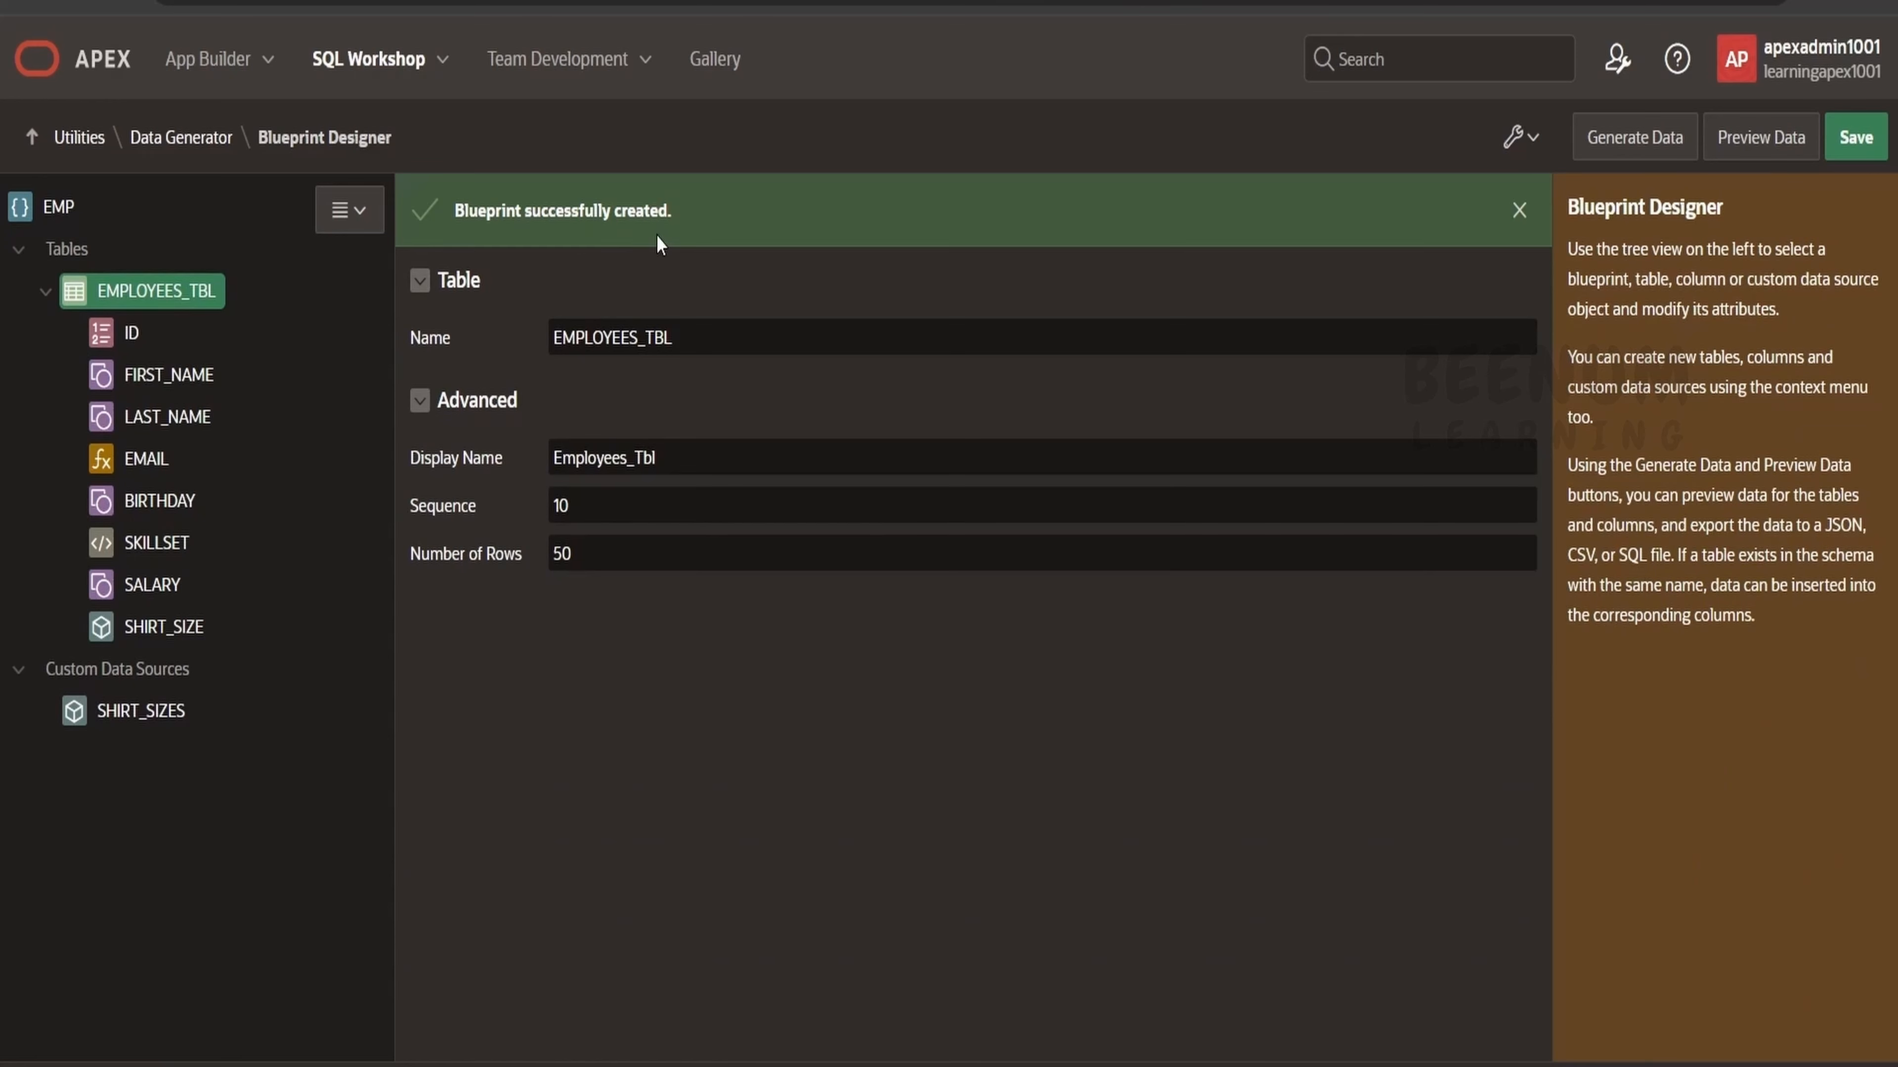
{"action": "right_click", "coordinate": [210, 290]}
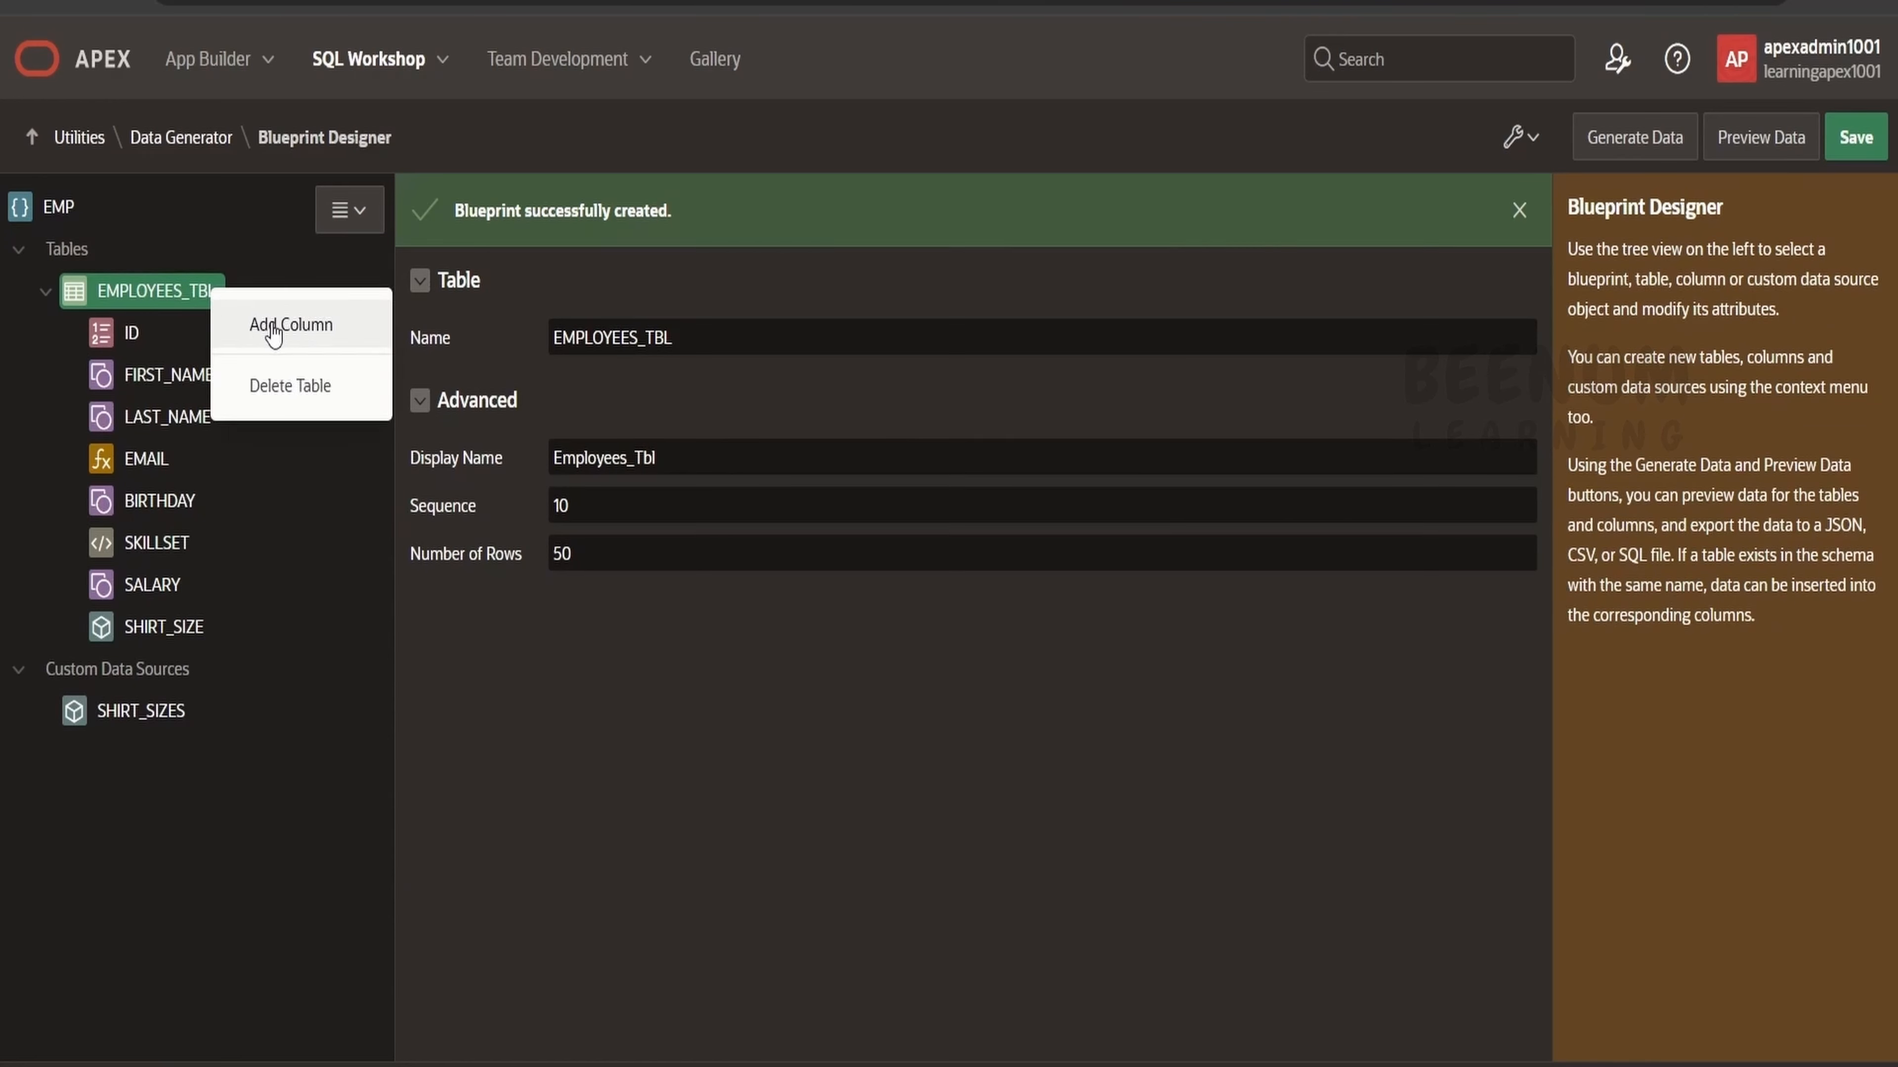
{"action": "left_click", "coordinate": [811, 723]}
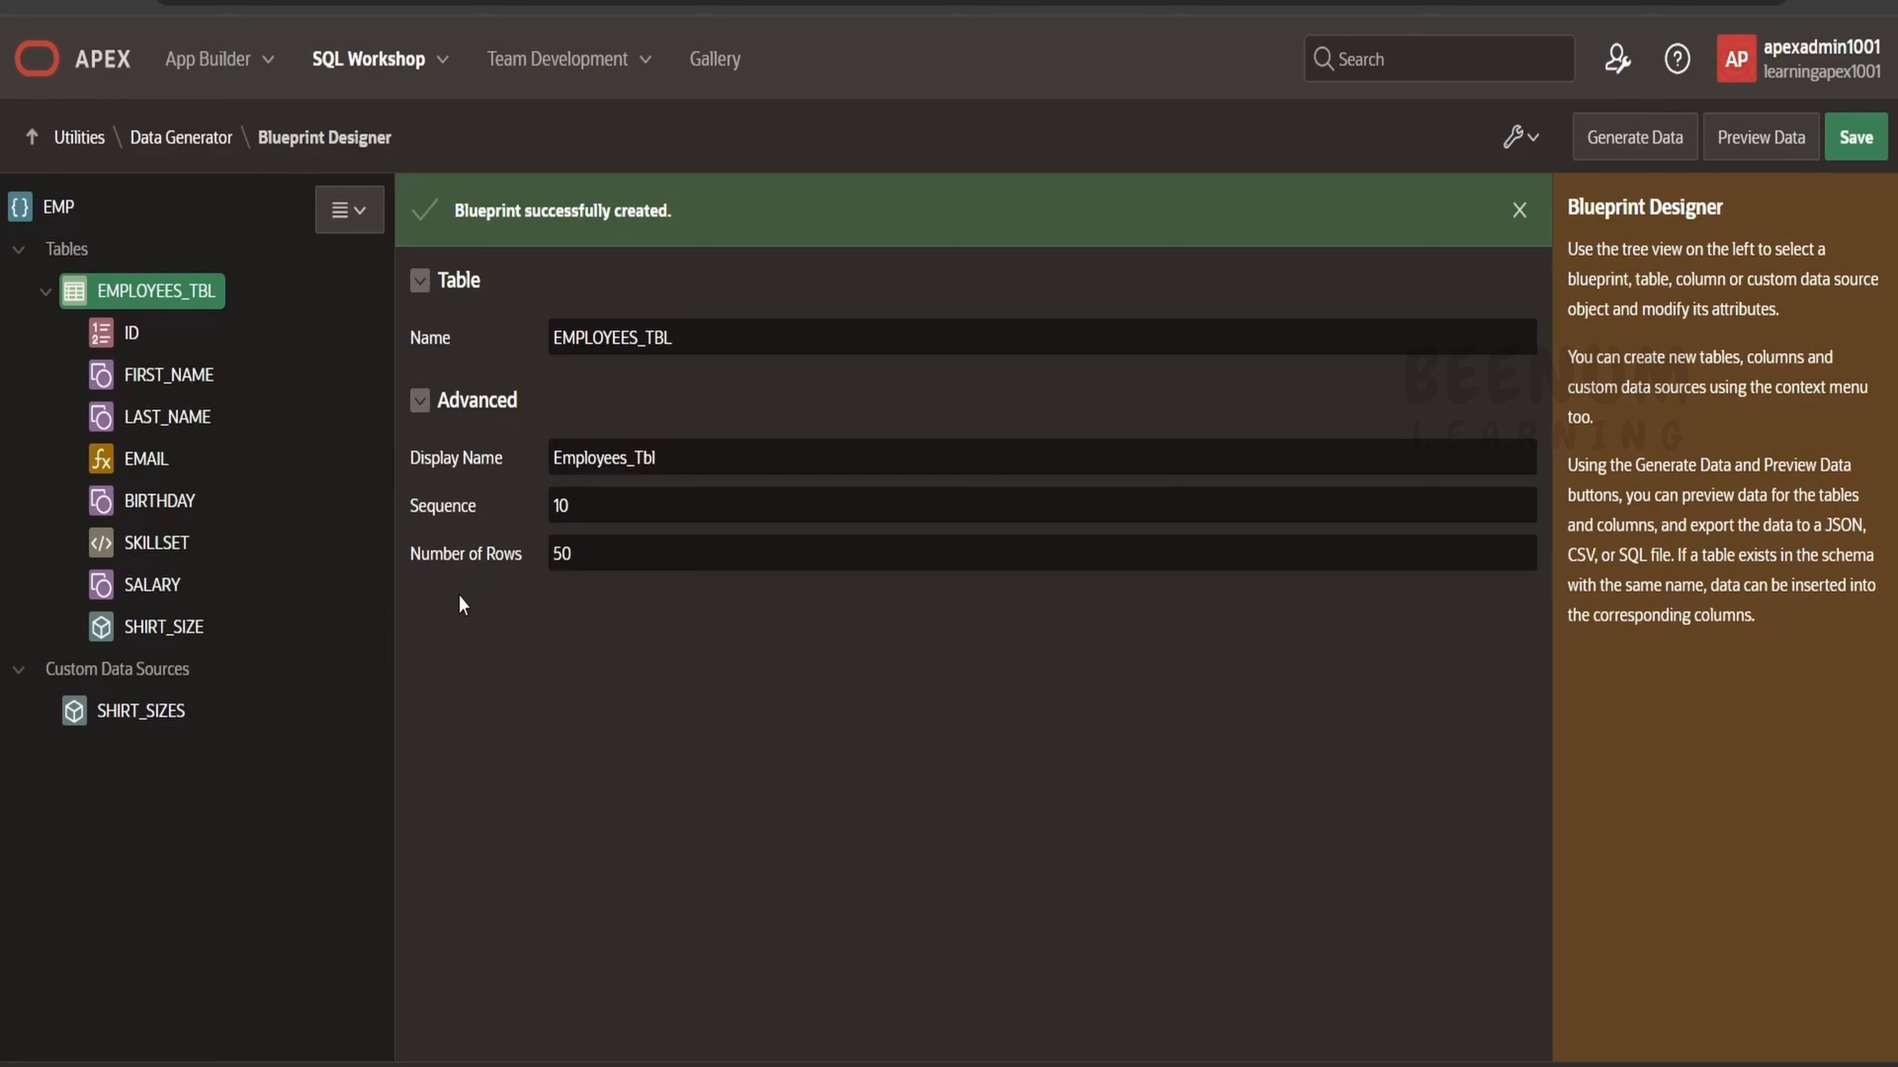
{"action": "left_click", "coordinate": [176, 373]}
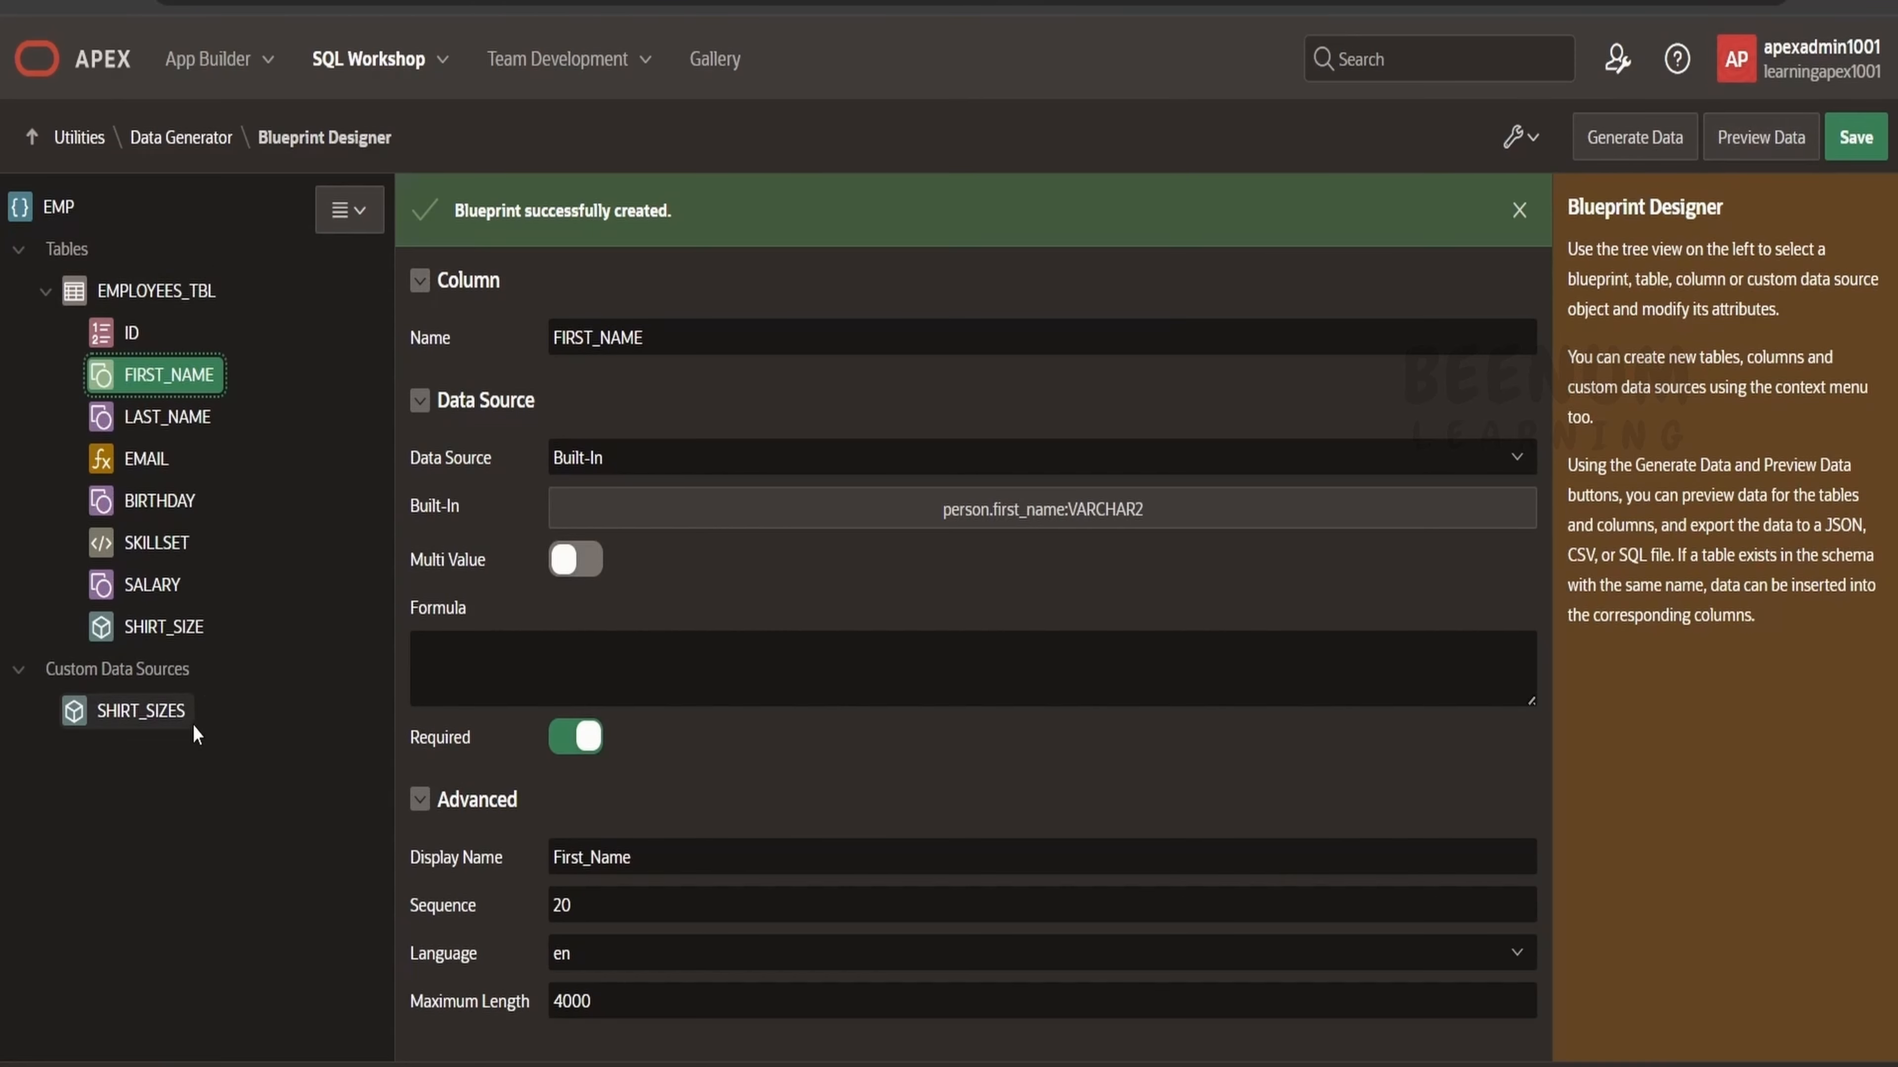
Preview the EMP blueprint data and scroll through the preview table.
{"action": "left_click", "coordinate": [1754, 144]}
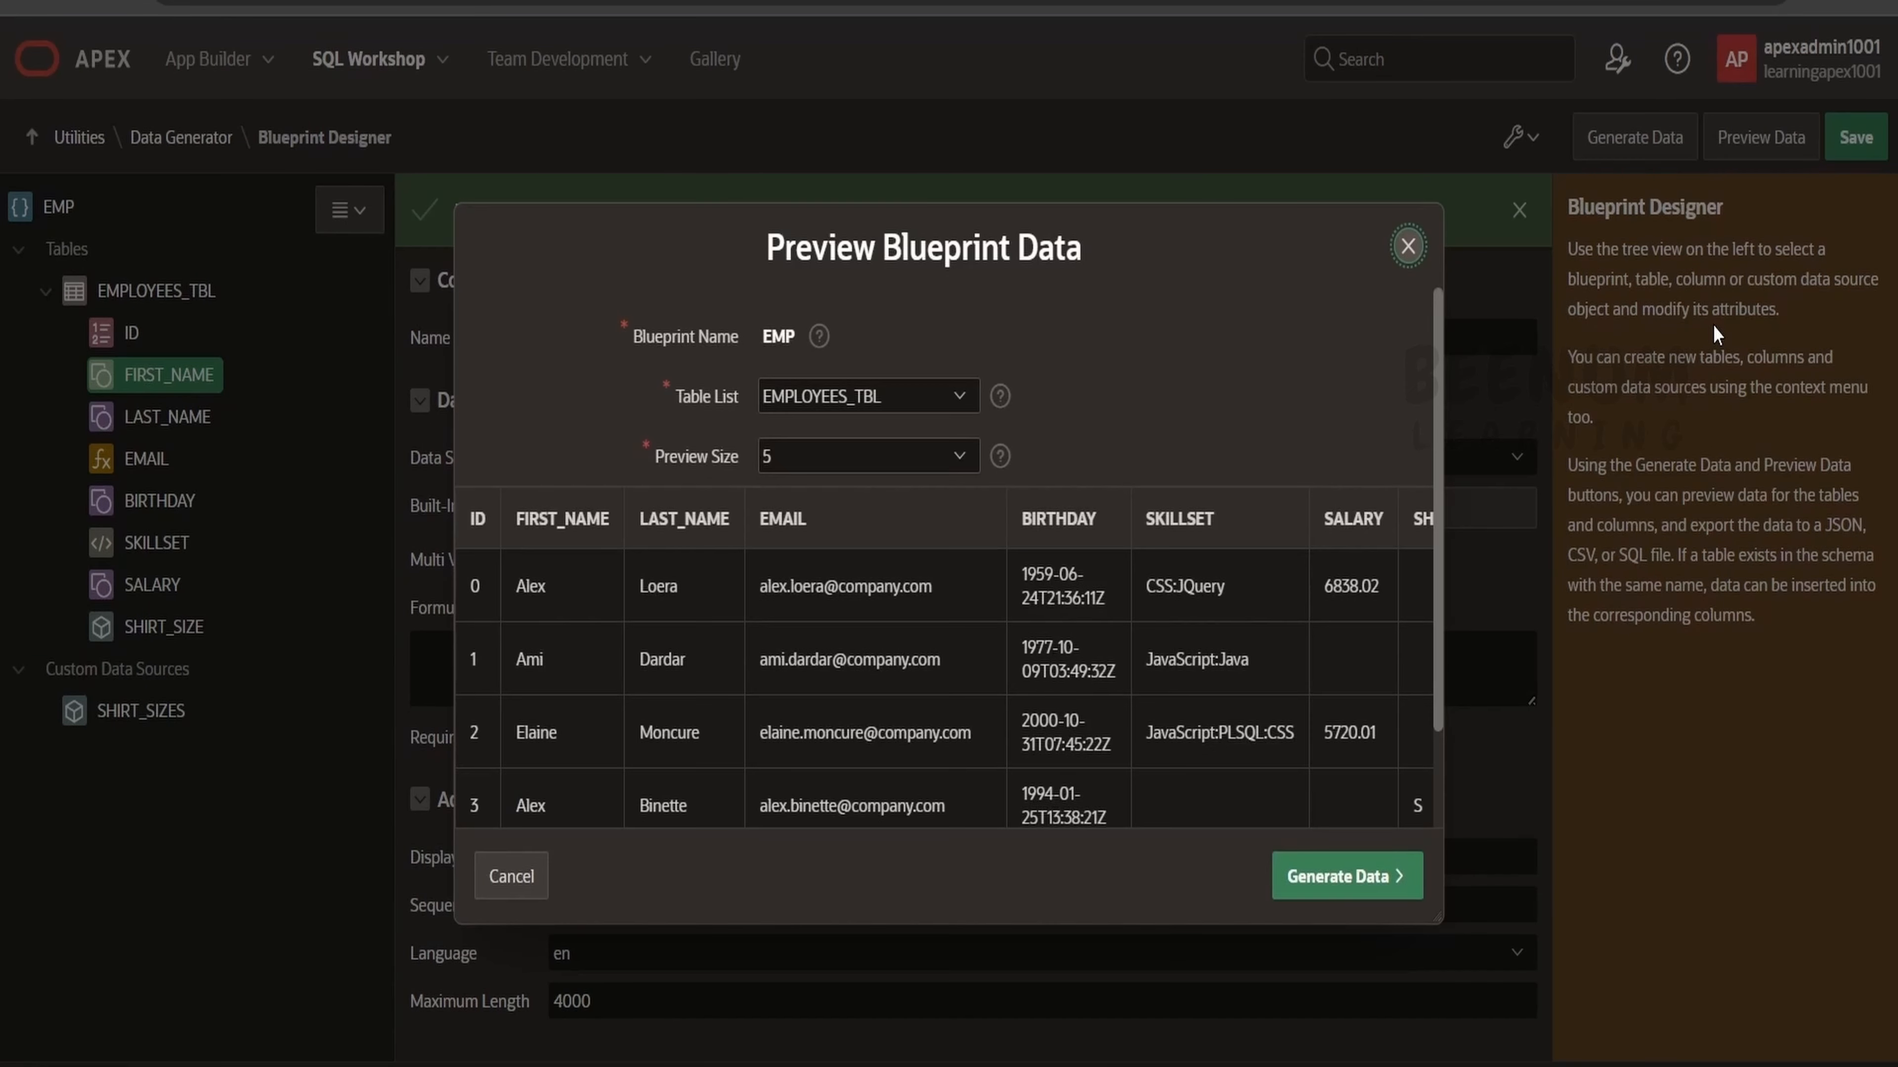
{"action": "scroll", "coordinate": [1070, 740], "scroll_direction": "down", "scroll_amount": 2}
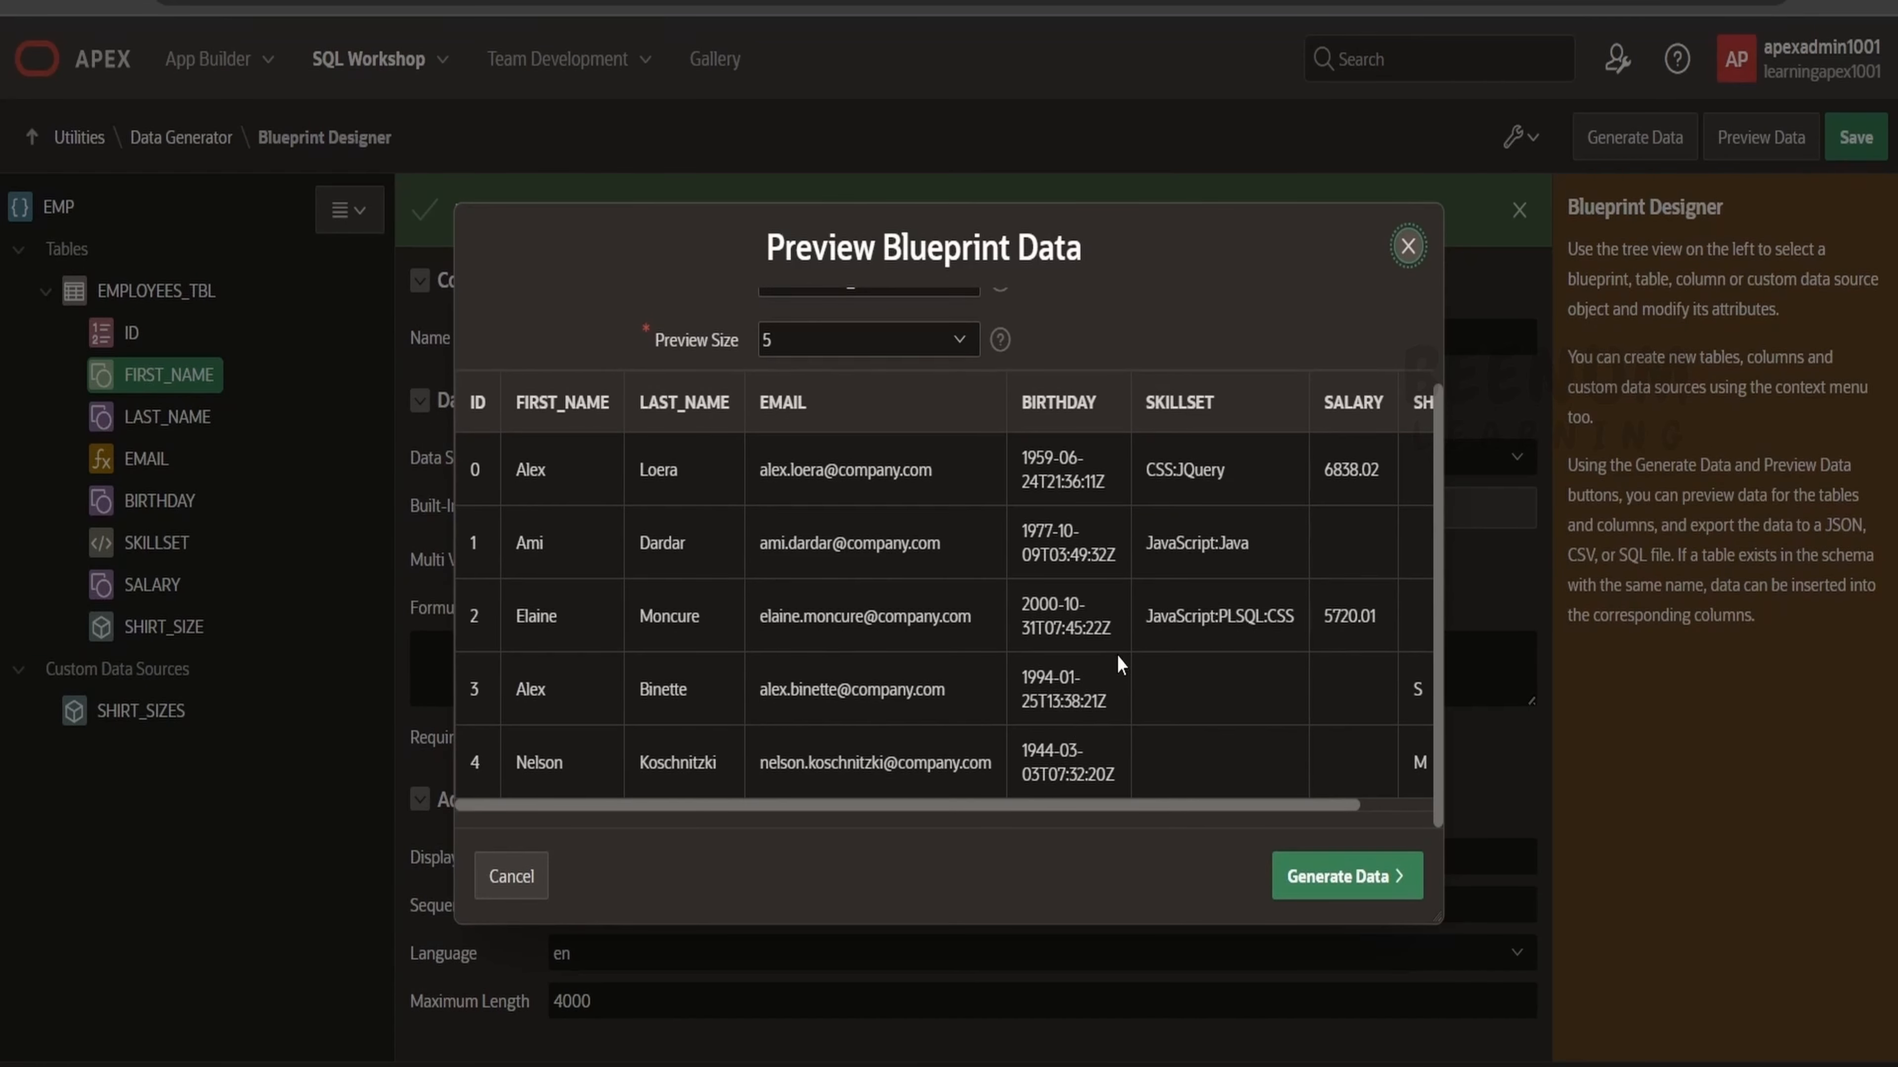
{"action": "scroll", "coordinate": [1121, 643], "scroll_direction": "up", "scroll_amount": 2}
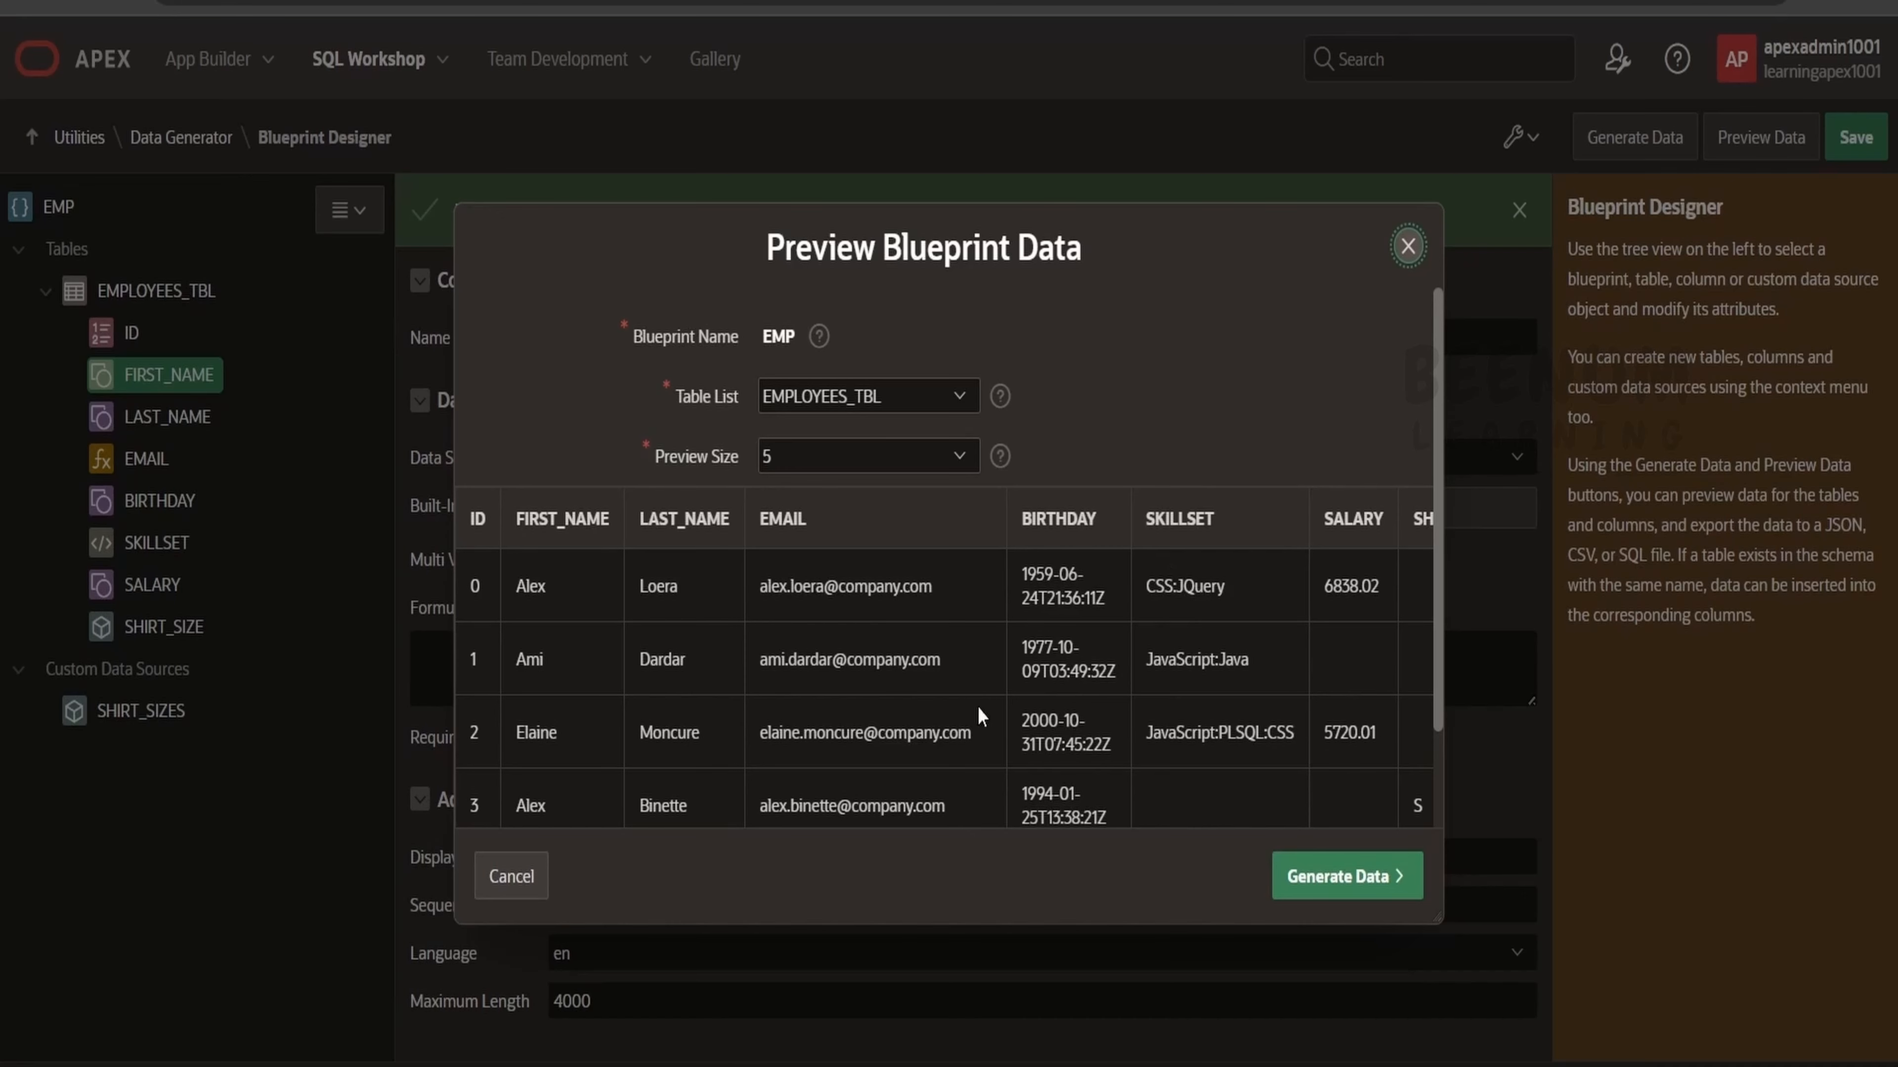
{"action": "scroll", "coordinate": [1193, 675], "scroll_direction": "down", "scroll_amount": 2}
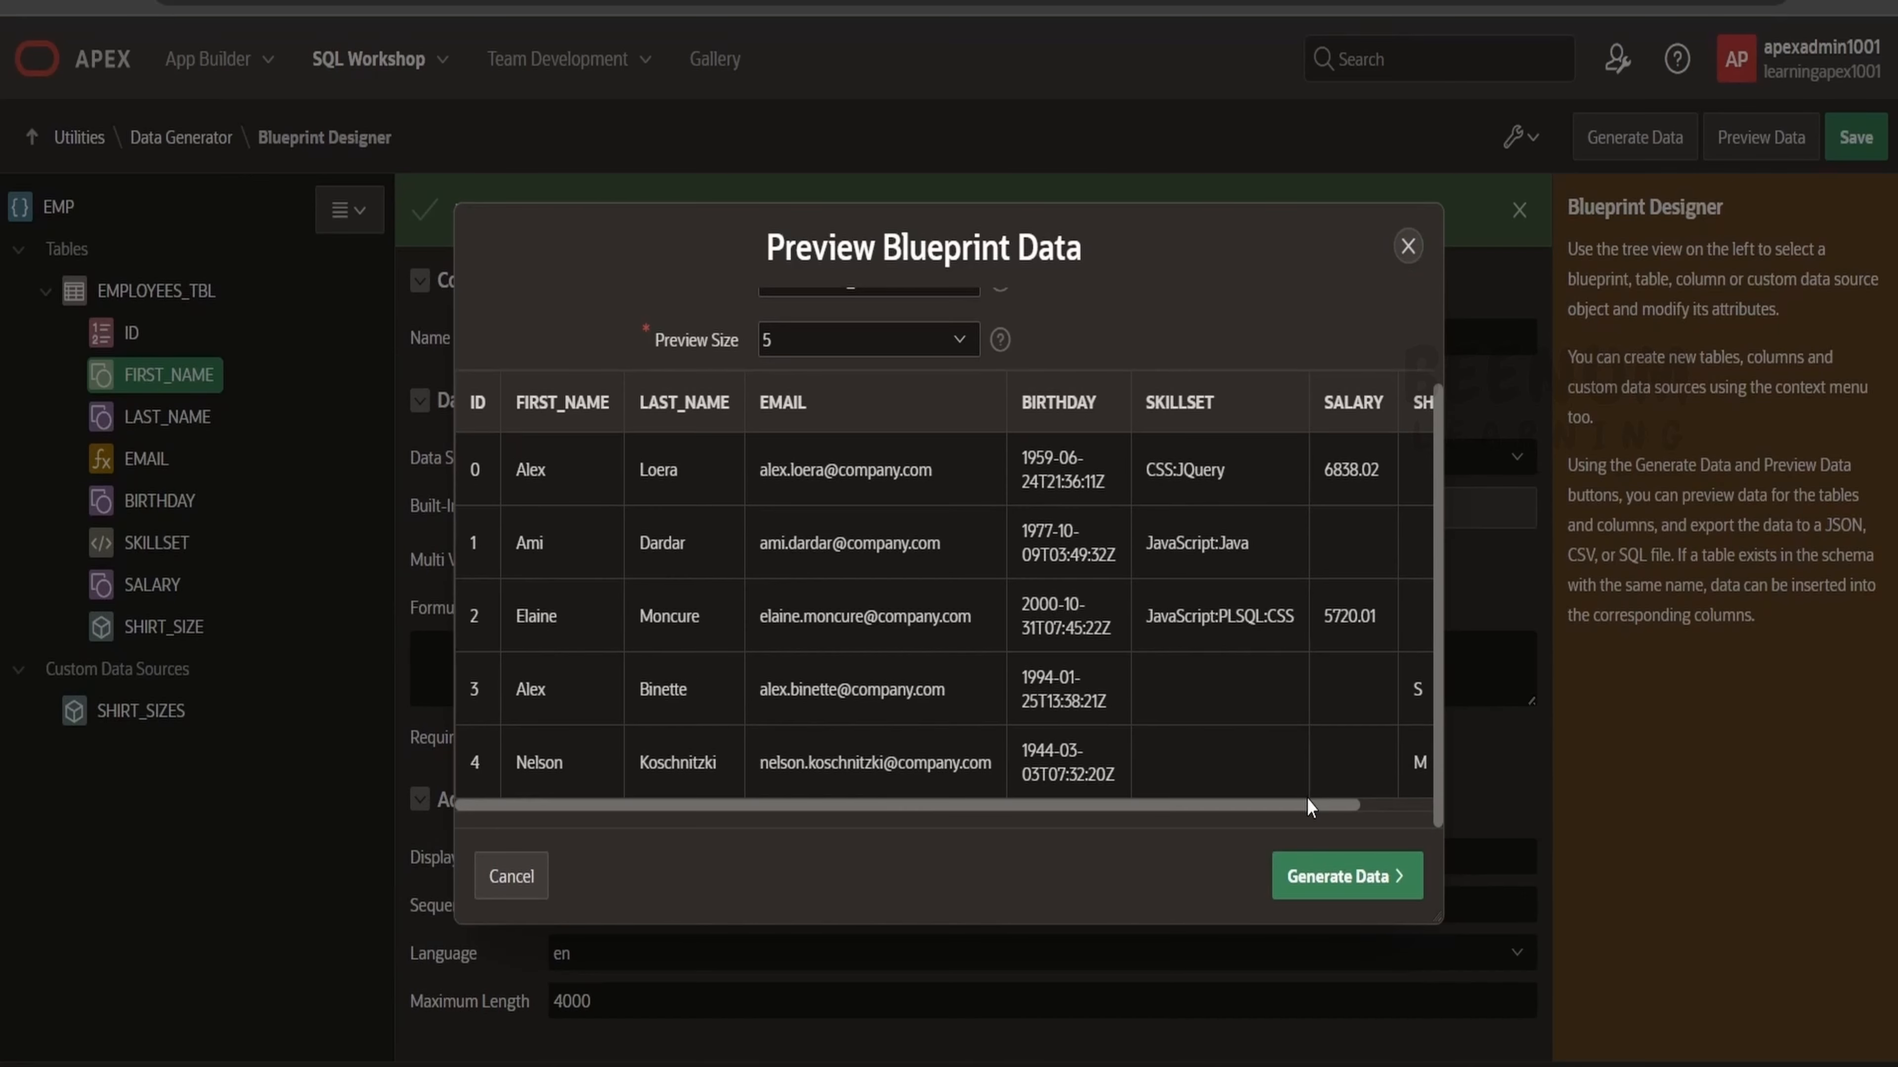
{"action": "scroll", "coordinate": [1306, 798], "scroll_direction": "right", "scroll_amount": 2}
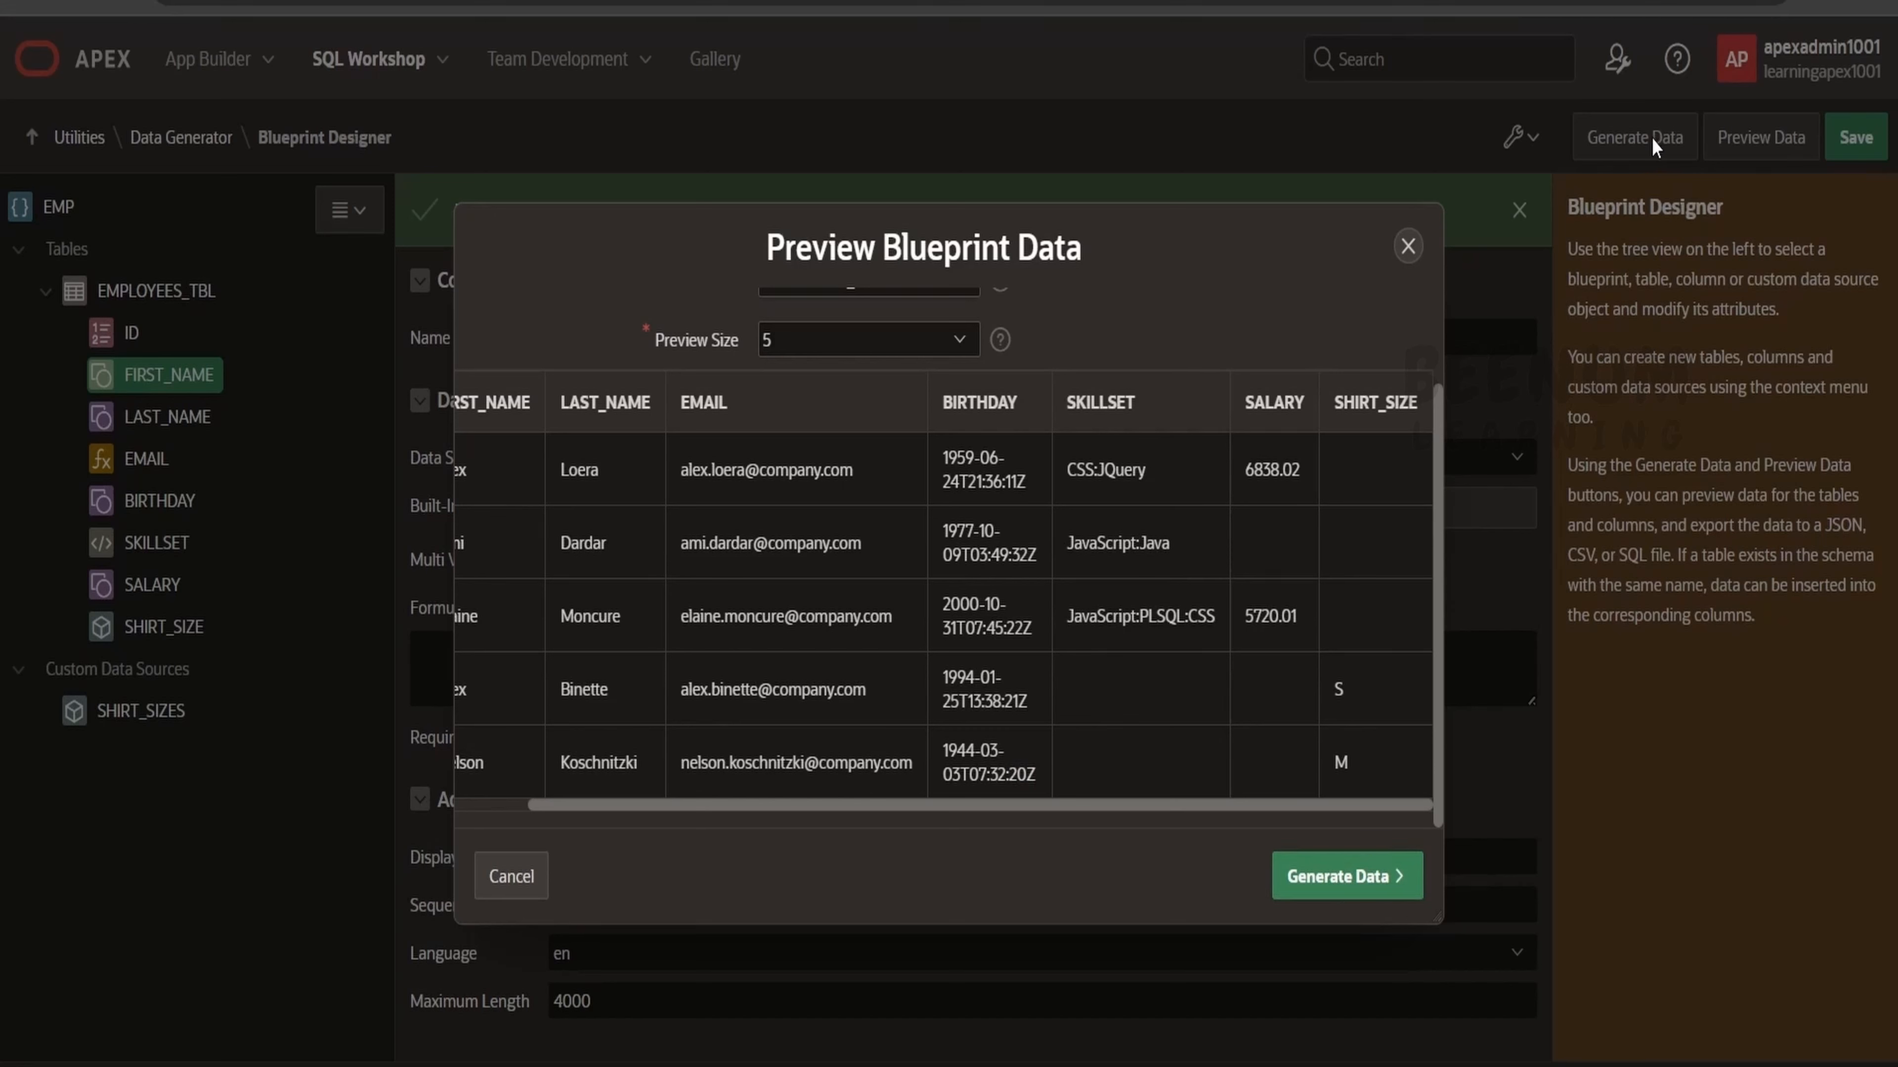
Generate the EMP blueprint data as JSON output with 3x row scaling.
{"action": "left_click", "coordinate": [1356, 875]}
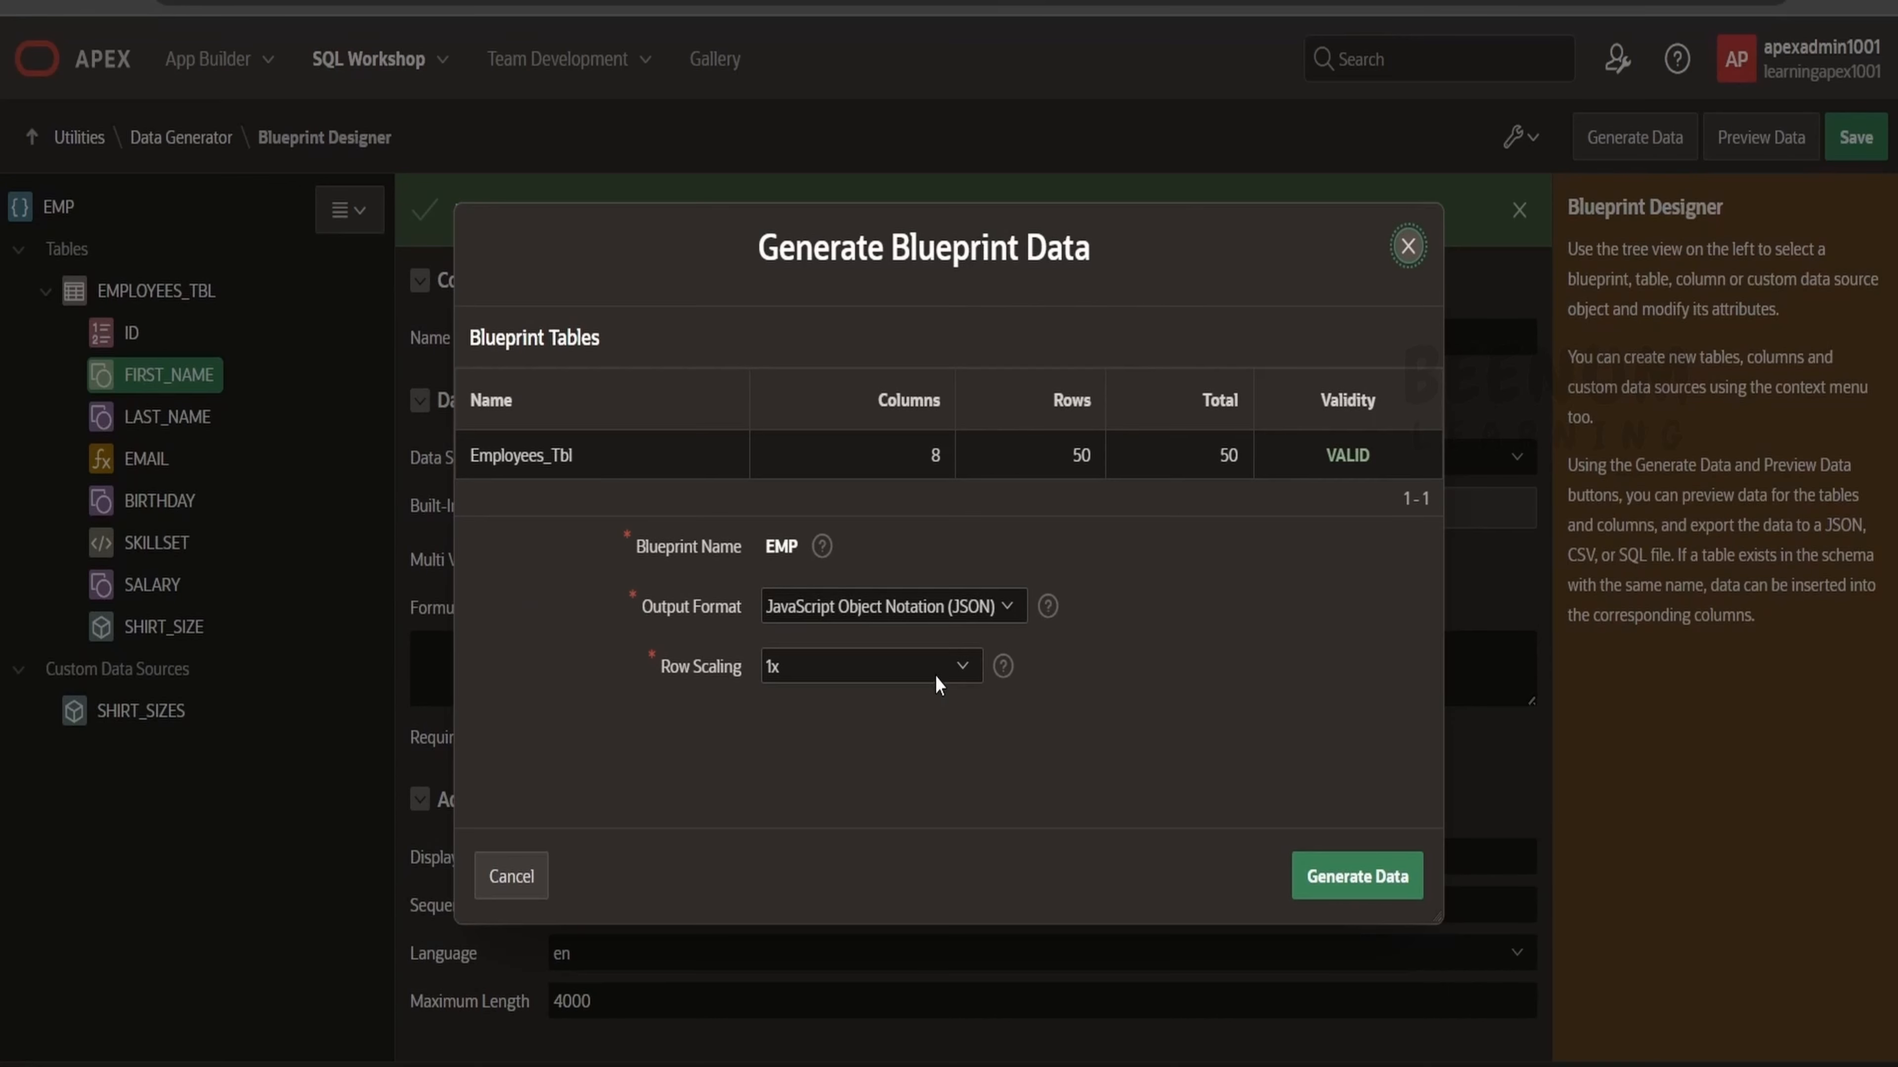
{"action": "left_click", "coordinate": [936, 669]}
{"action": "left_click", "coordinate": [826, 899]}
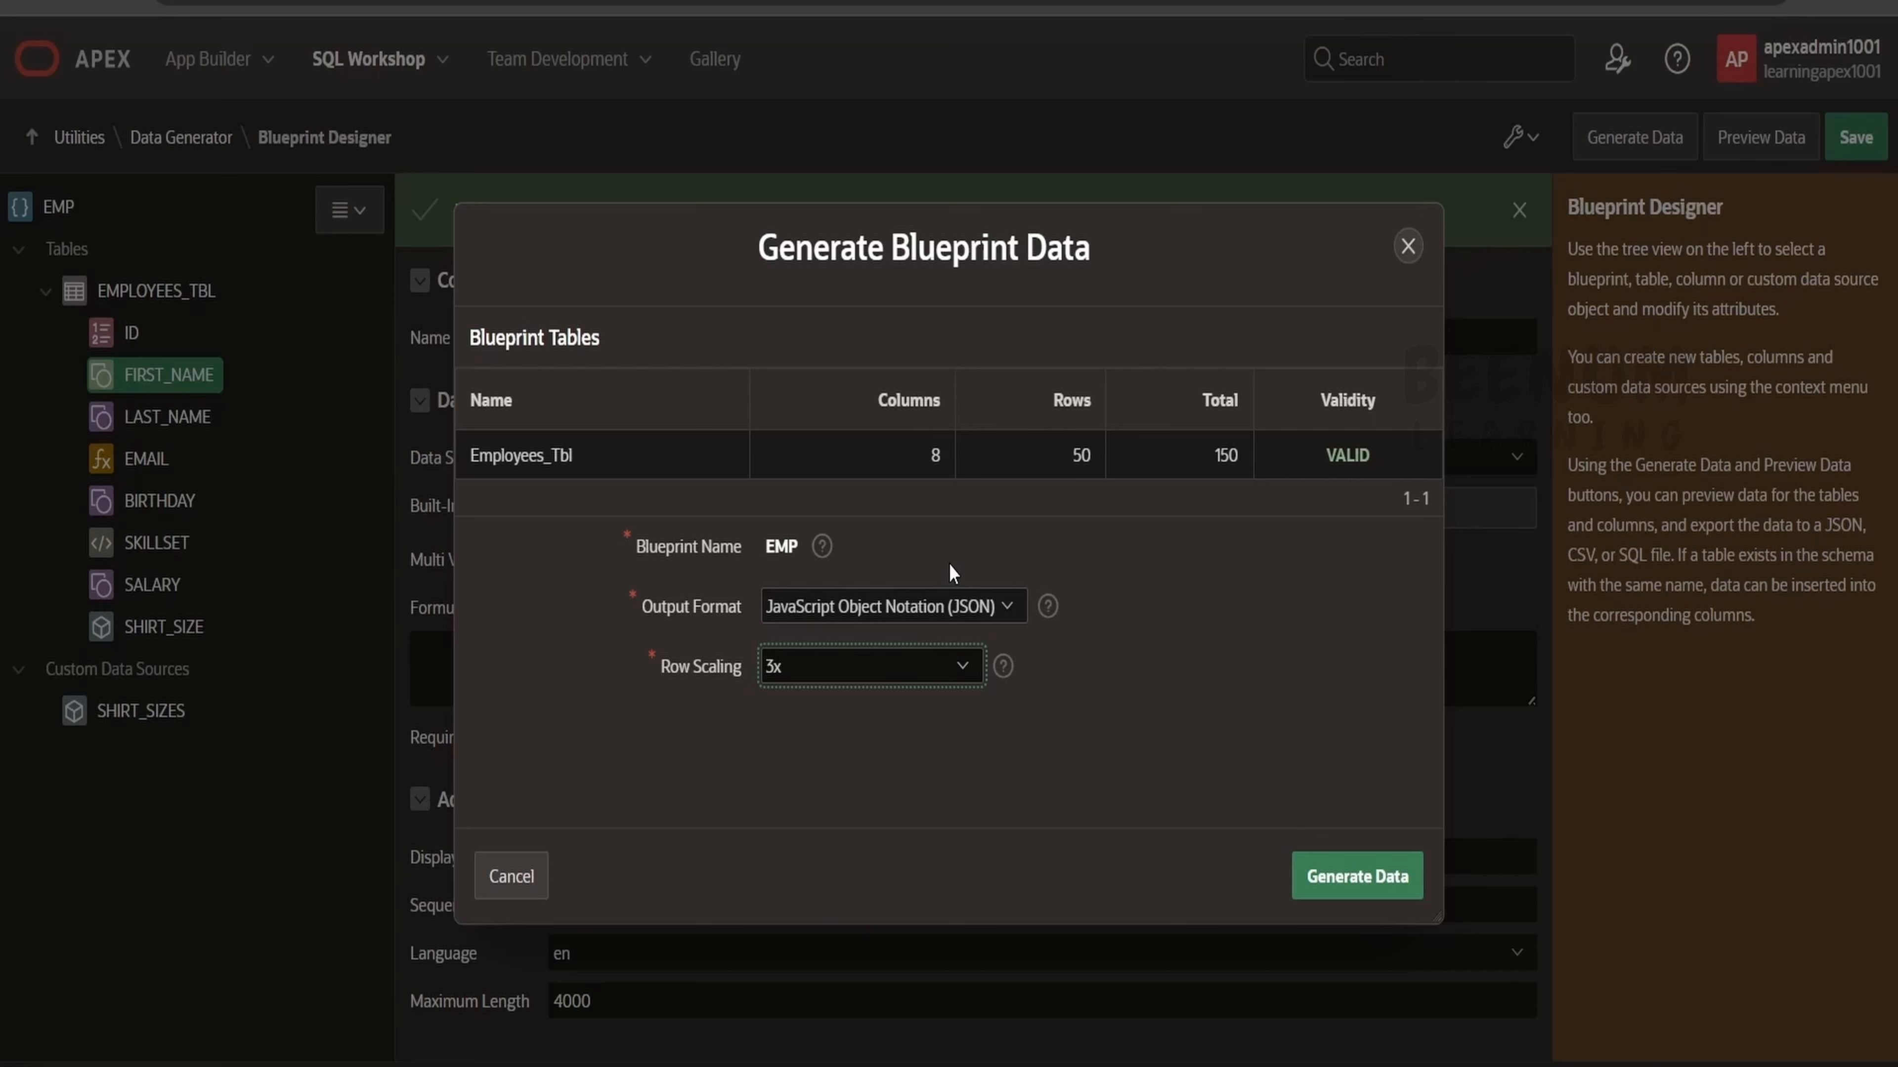
{"action": "double_click", "coordinate": [525, 449]}
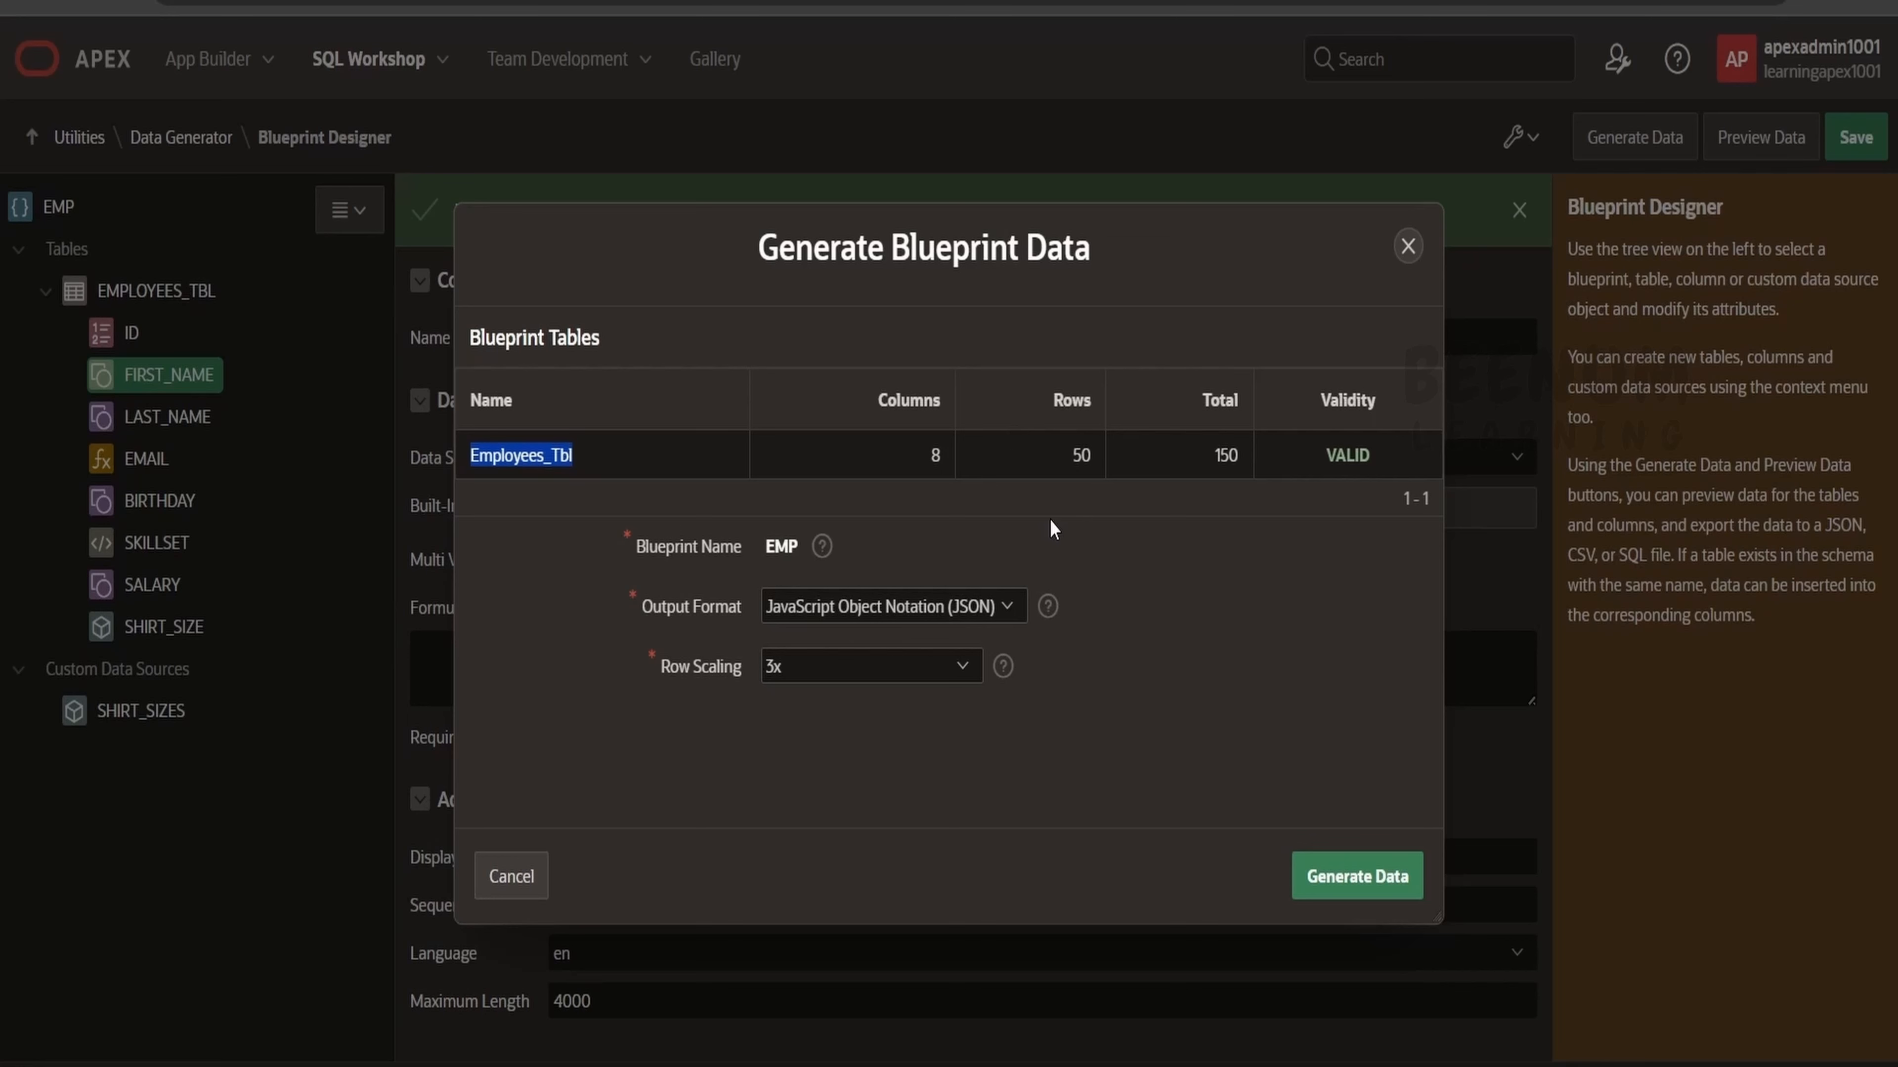
{"action": "left_click", "coordinate": [1361, 894]}
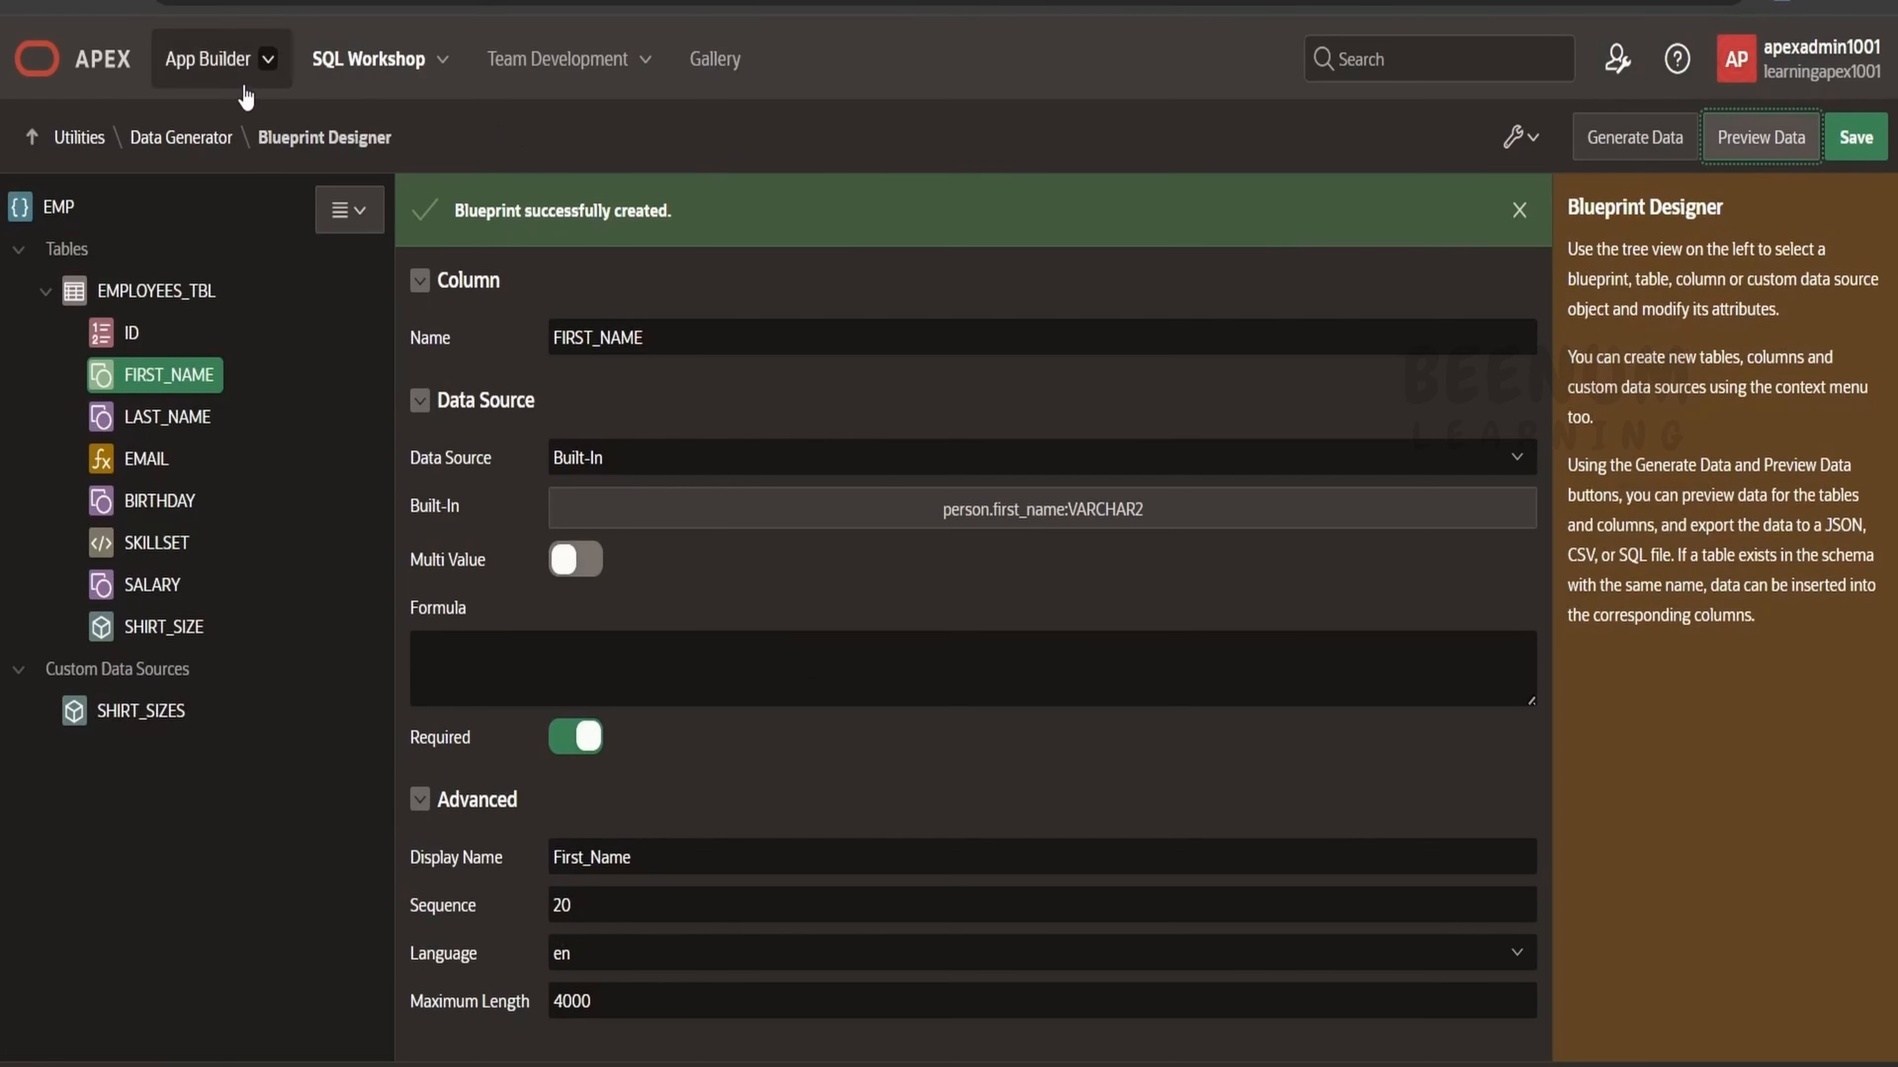
Try to import the emp.json file as a new blueprint from the Data Generator, then close the import dialog.
{"action": "left_click", "coordinate": [63, 143]}
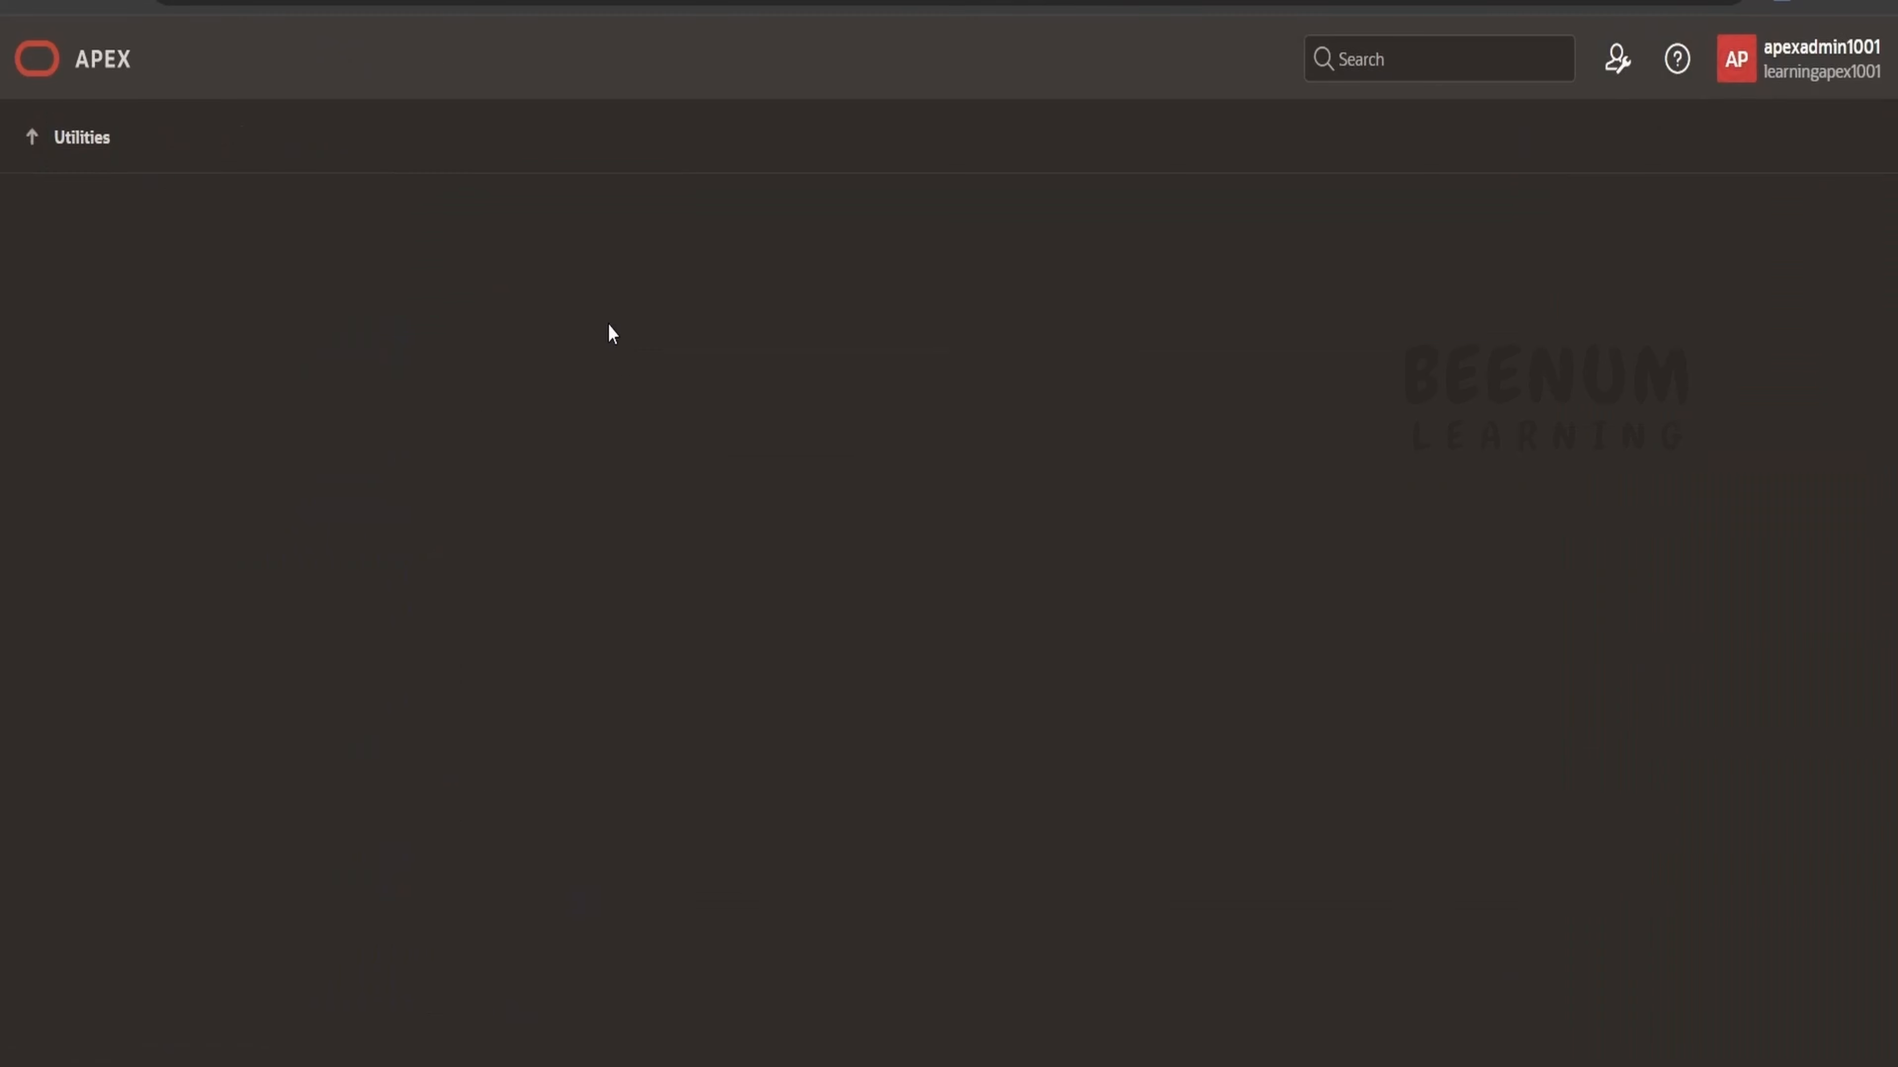
{"action": "left_click", "coordinate": [1130, 288]}
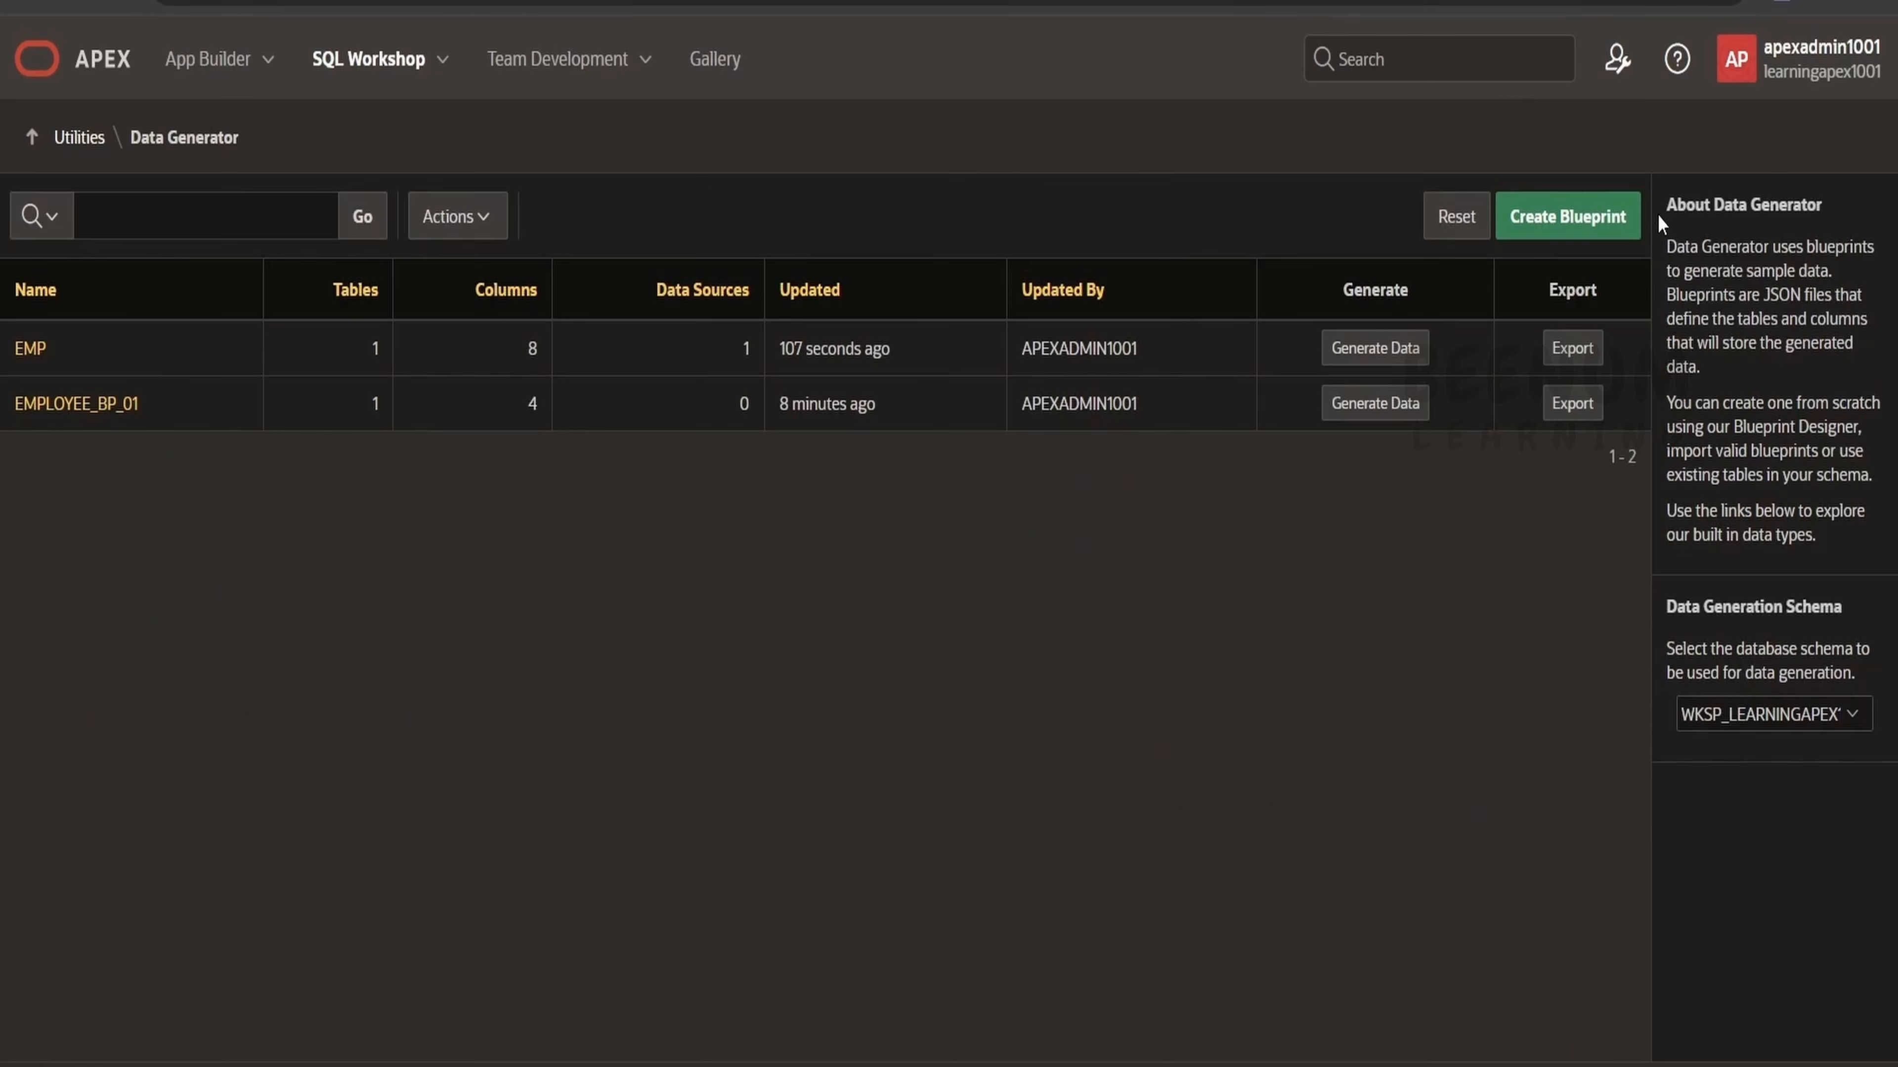
{"action": "left_click", "coordinate": [1580, 228]}
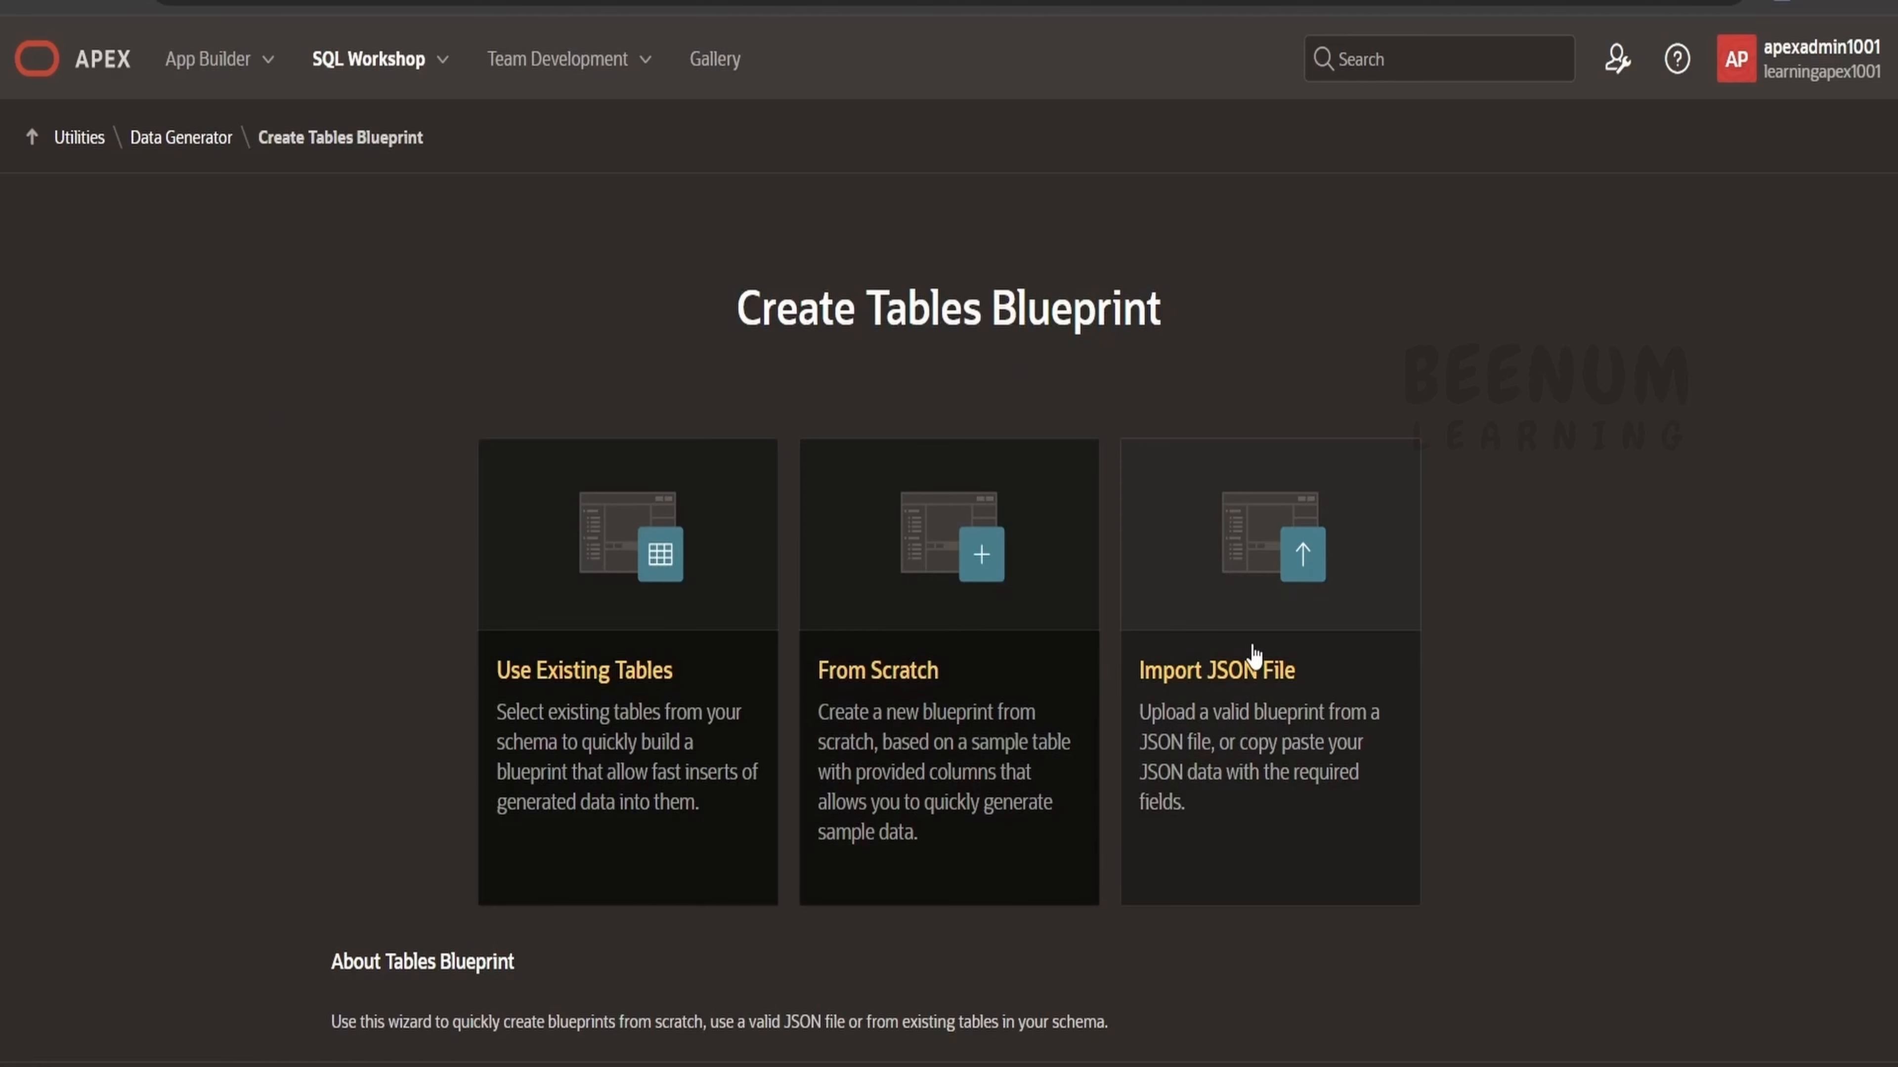
{"action": "left_click", "coordinate": [1294, 601]}
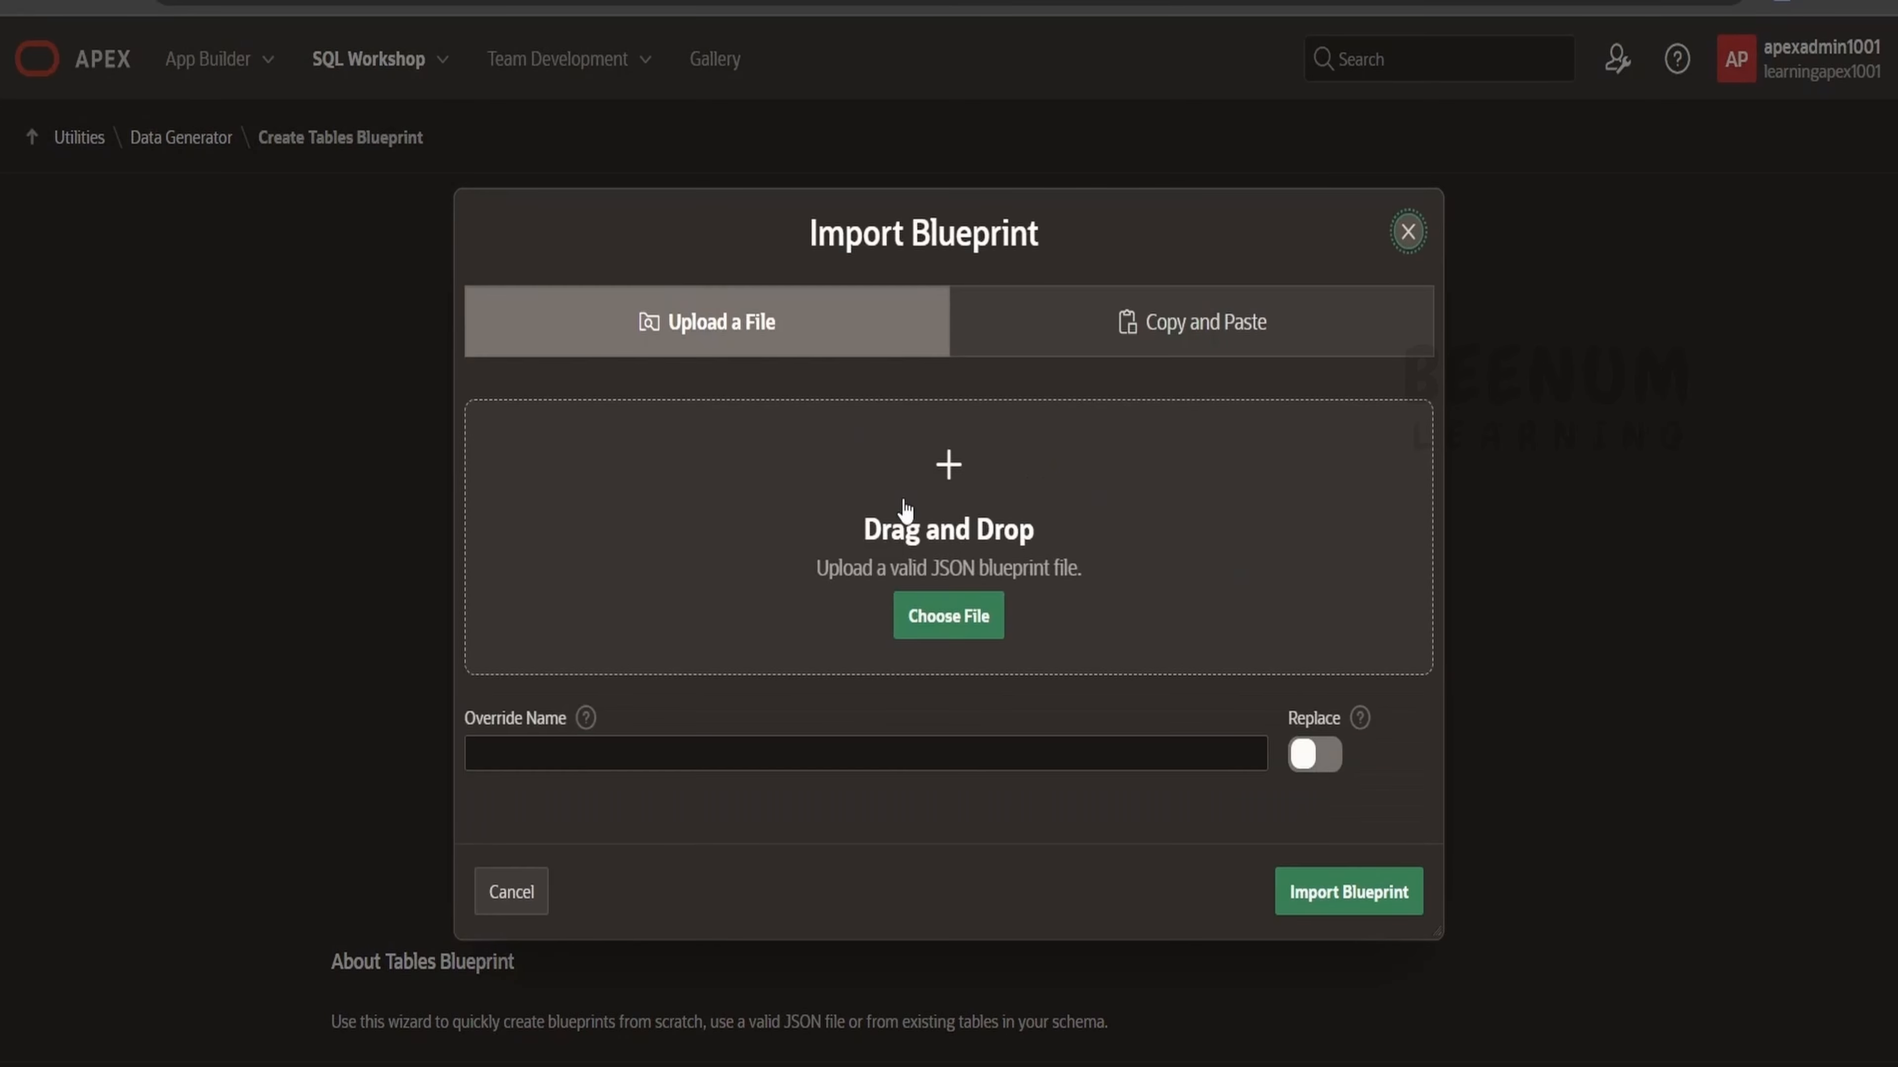
{"action": "left_click", "coordinate": [940, 615]}
{"action": "left_click", "coordinate": [645, 359]}
{"action": "left_click", "coordinate": [1457, 987]}
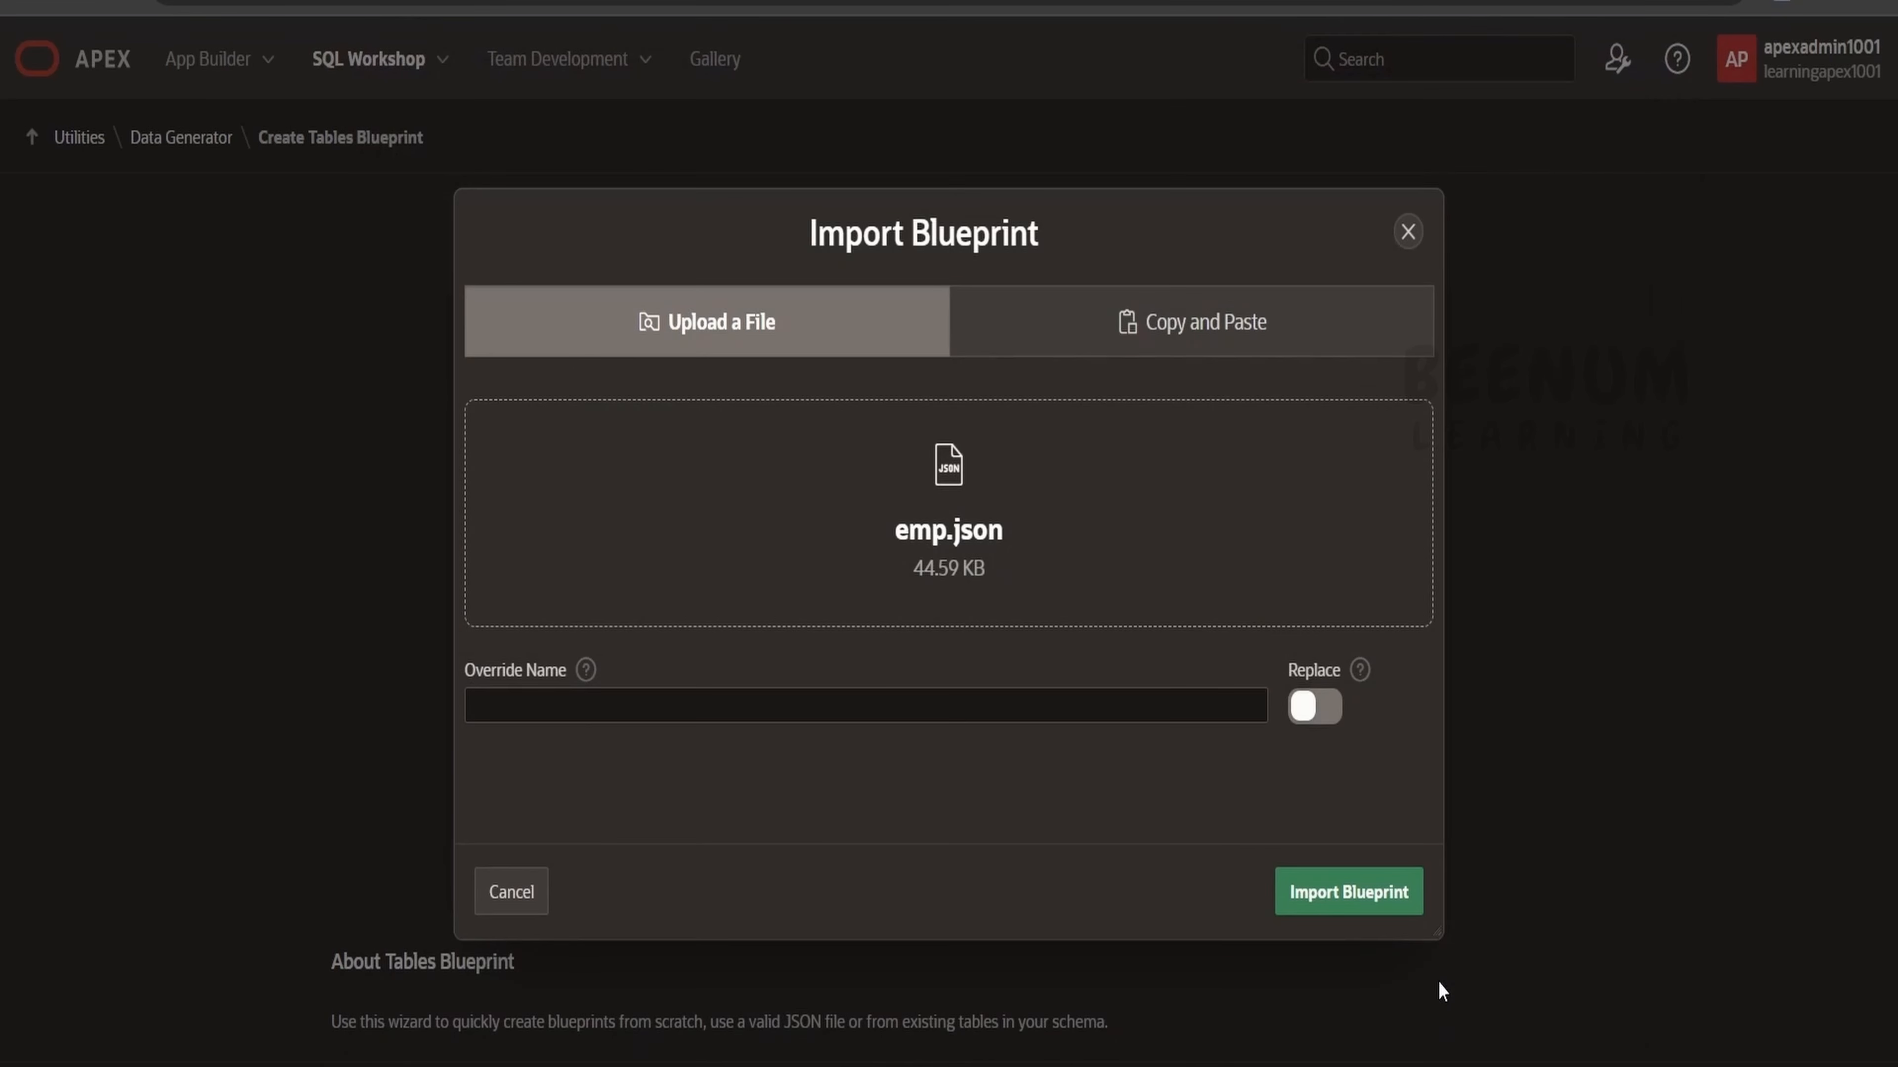
{"action": "left_click", "coordinate": [1341, 903]}
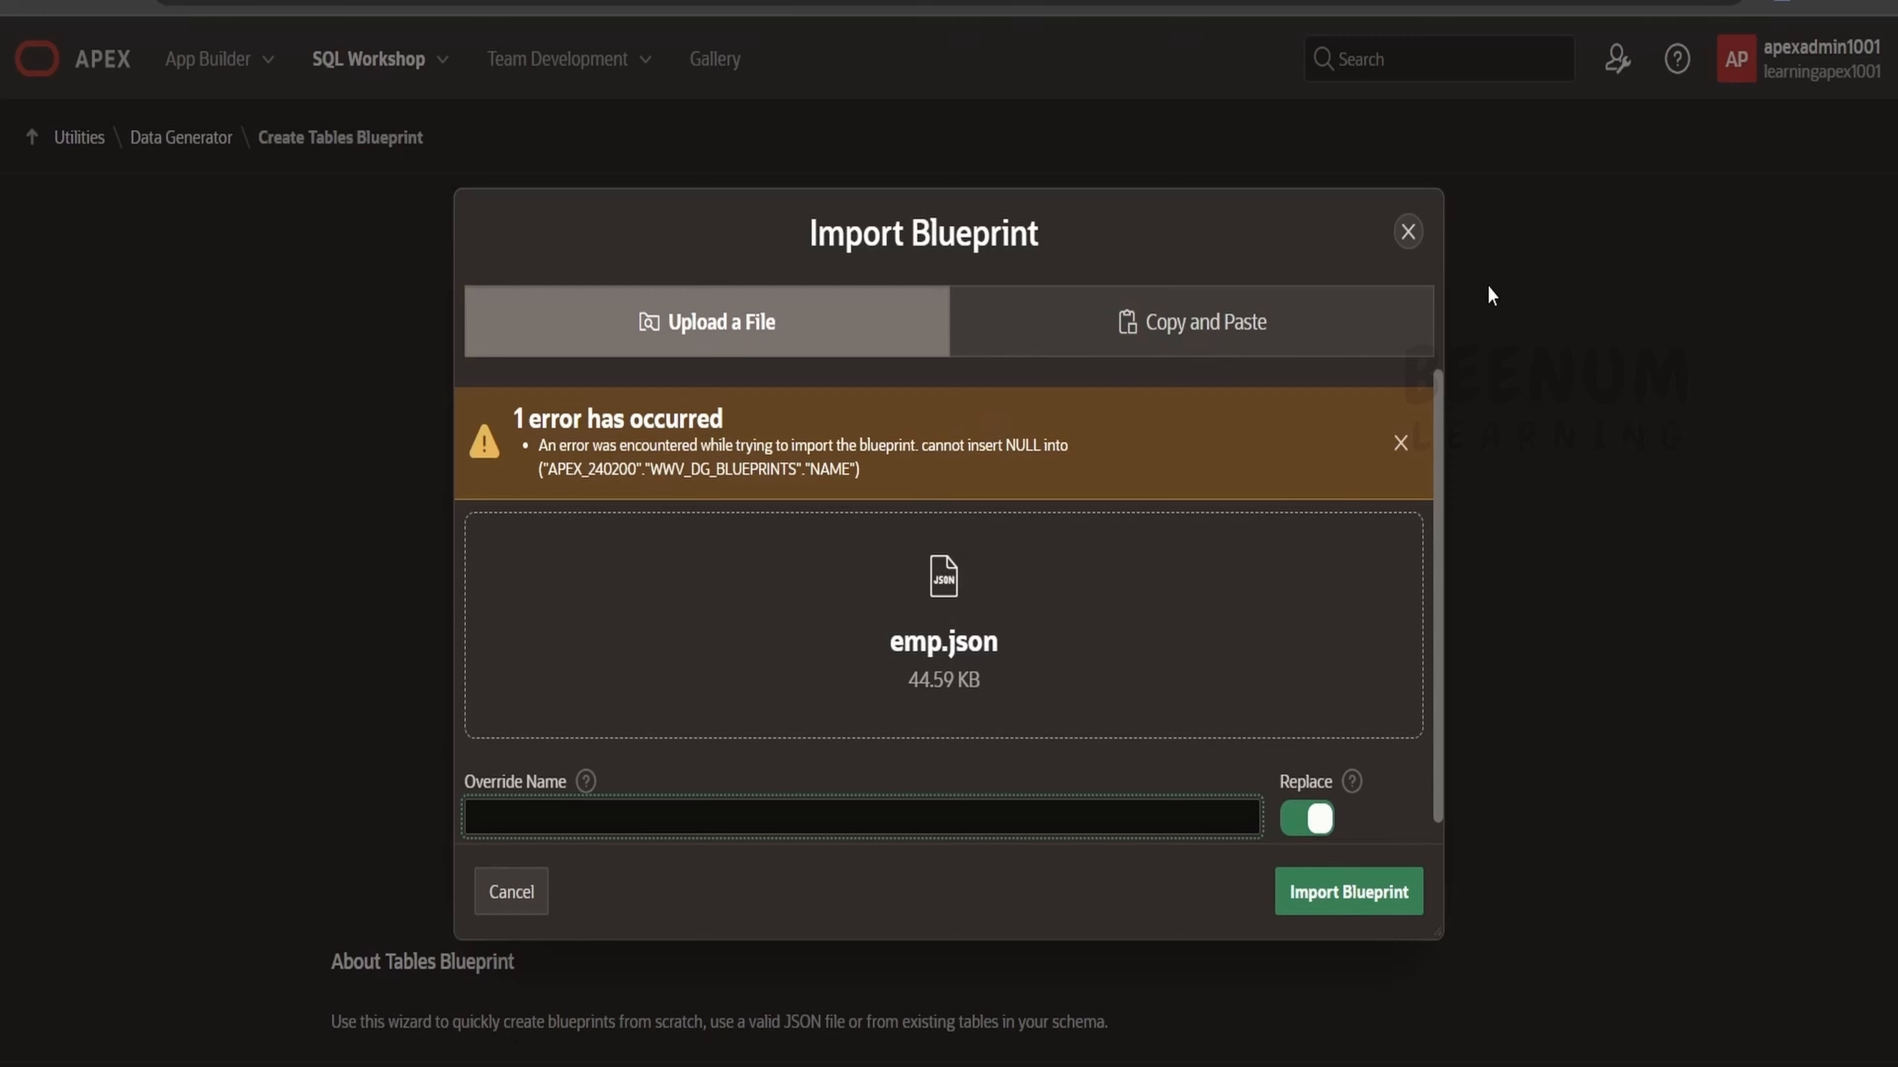
{"action": "left_click", "coordinate": [1408, 232]}
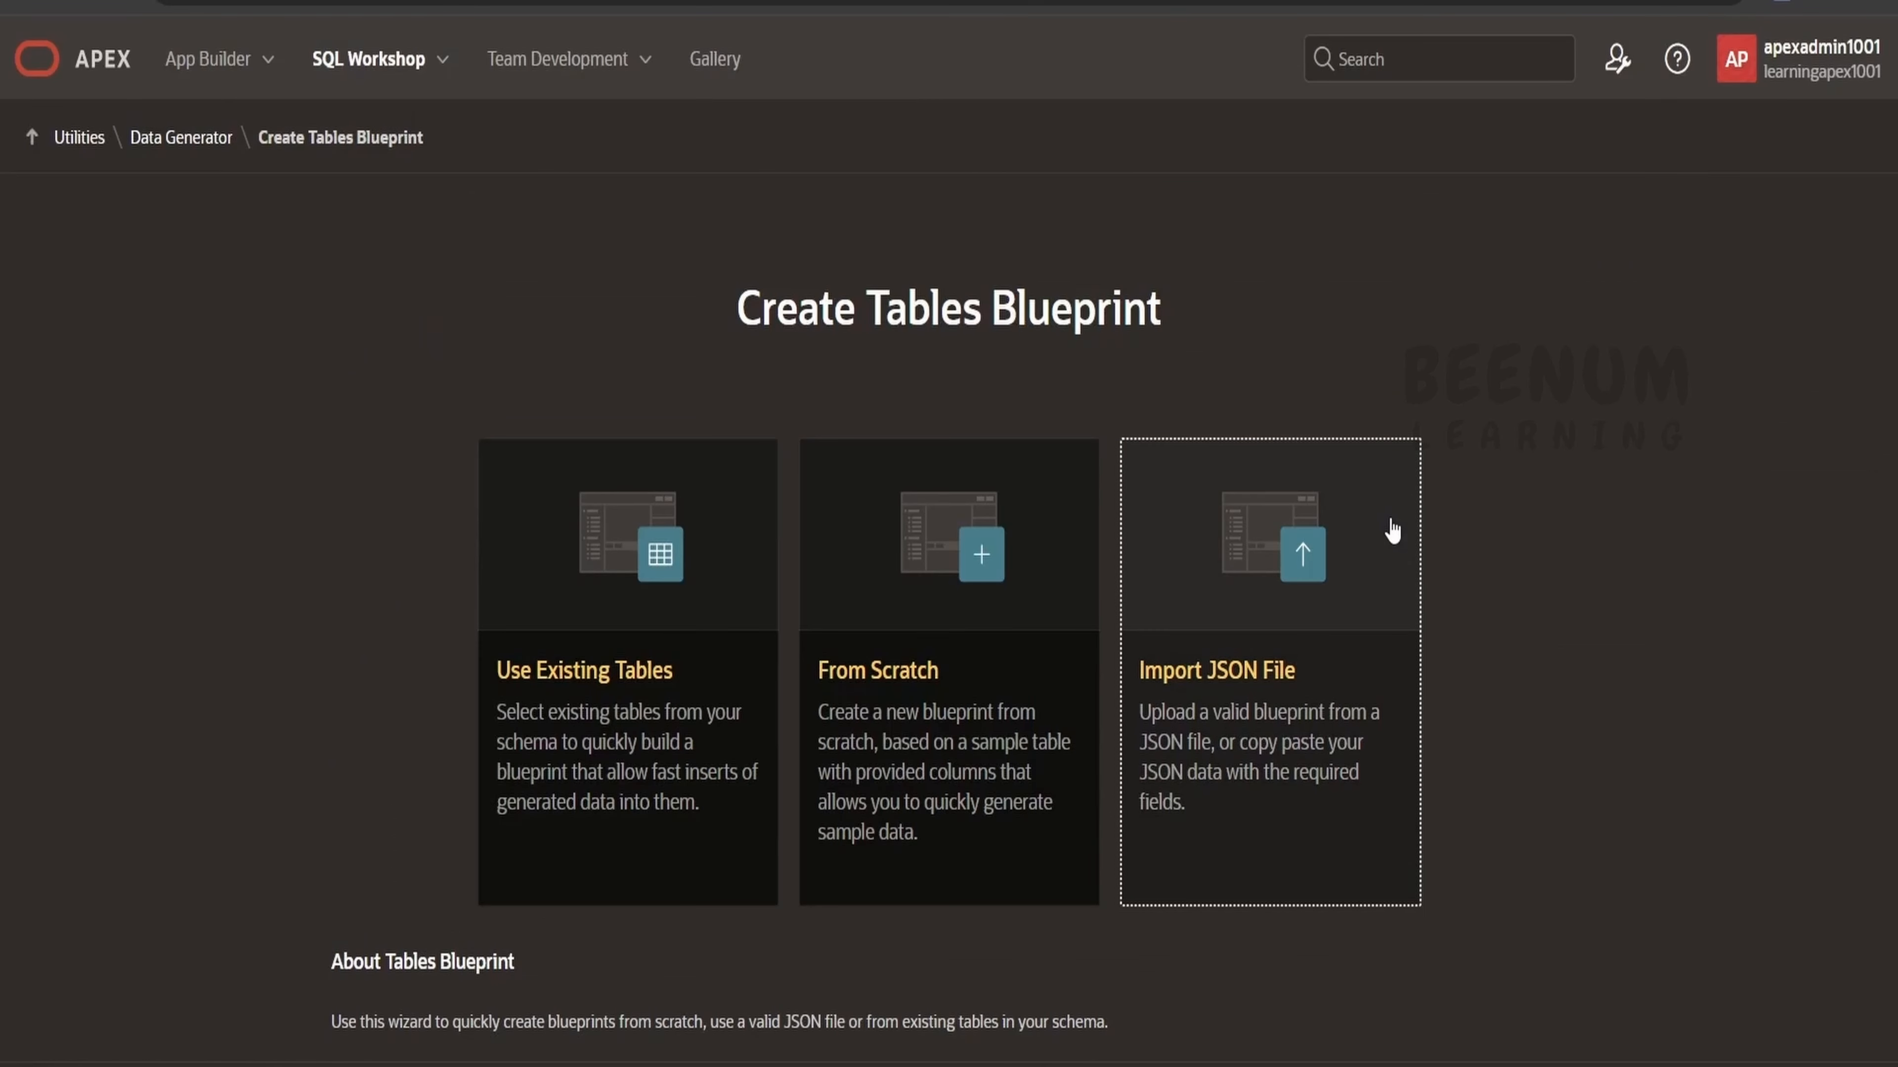